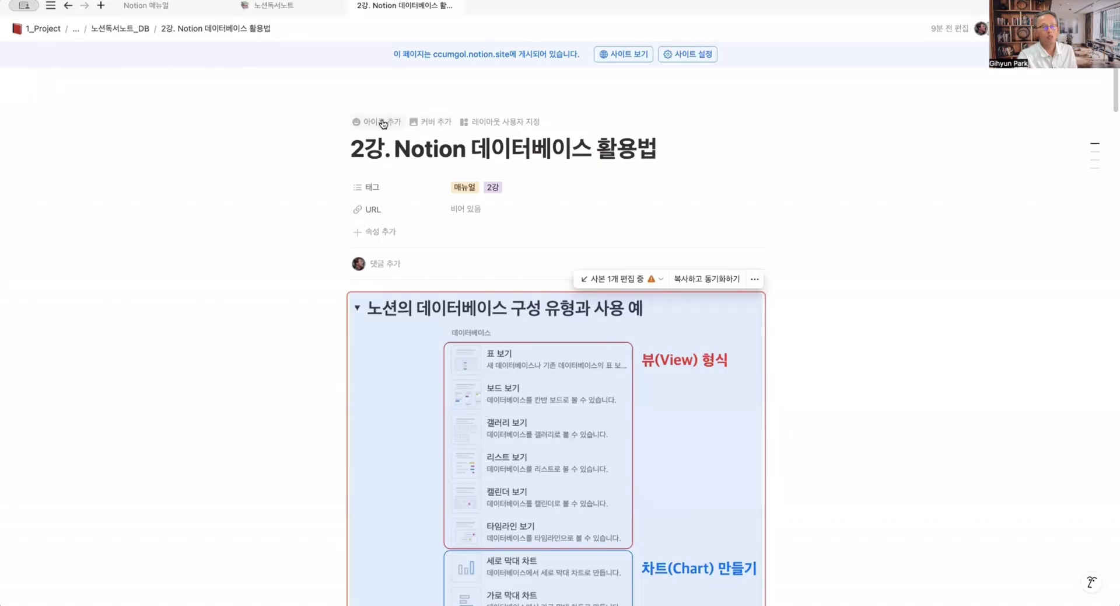
View the 노션독서노트 page and return to the 2강. Notion 데이터베이스 활용법 page
left_click(279, 7)
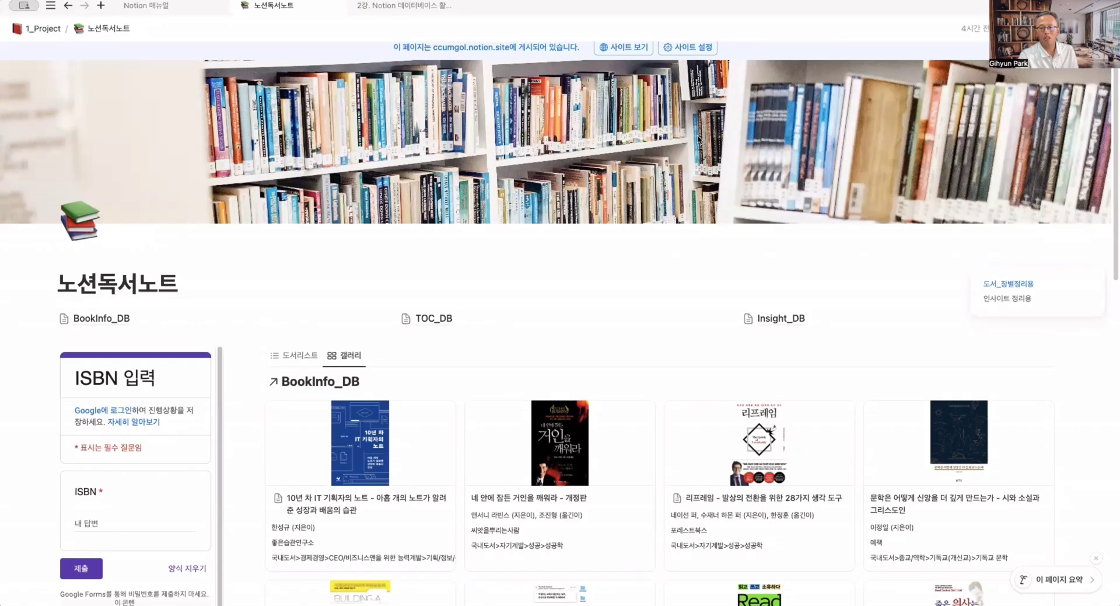
left_click(412, 7)
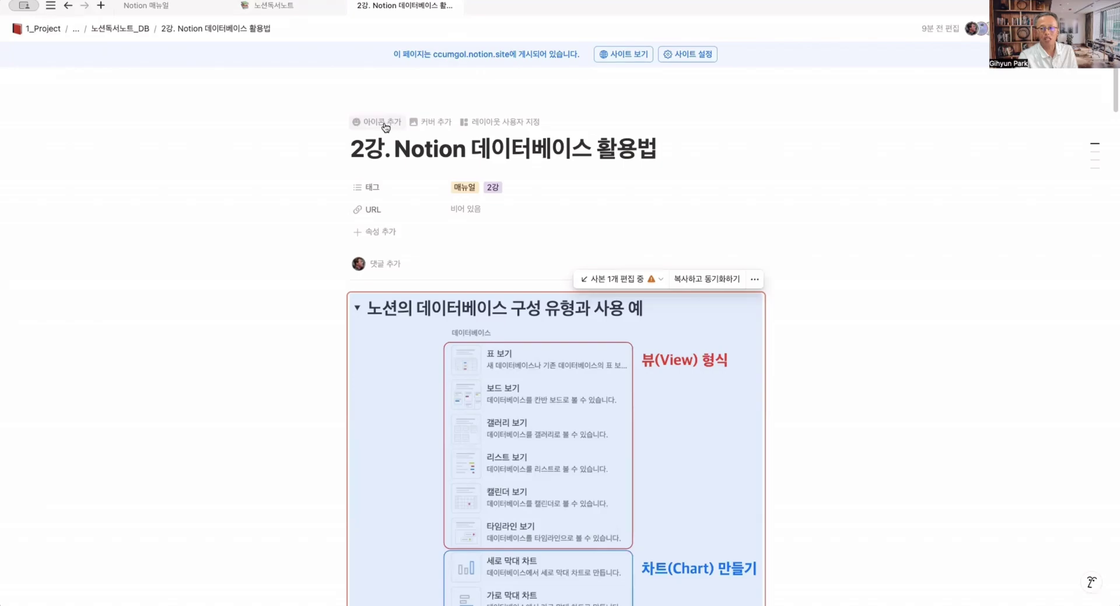
Add an icon to the 2강. Notion 데이터베이스 활용법 page and look through the available emojis
left_click(384, 124)
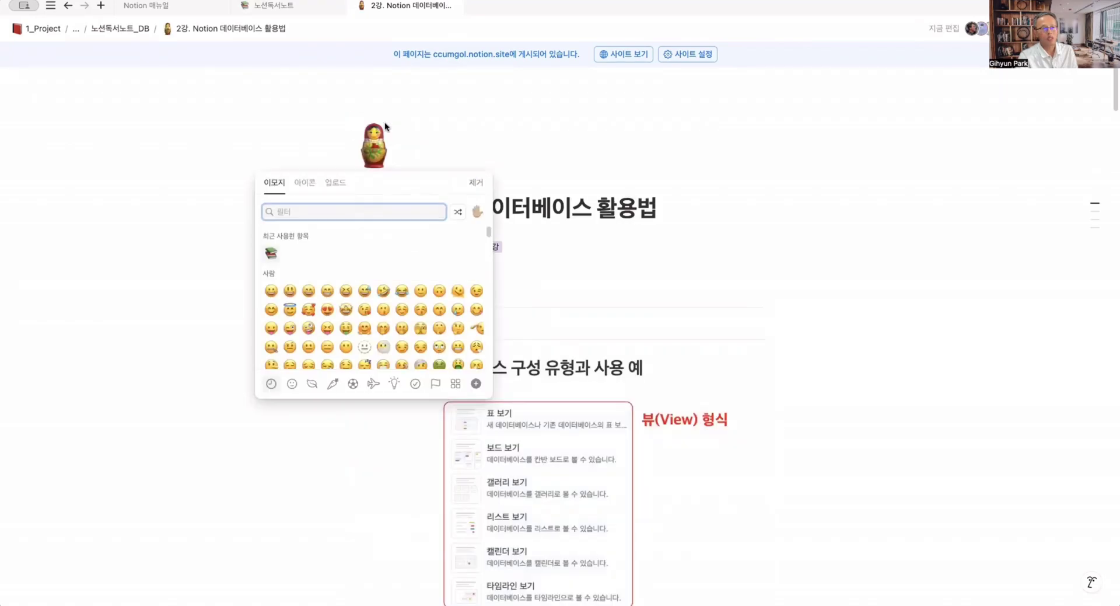
scroll(399, 303, "down", 3)
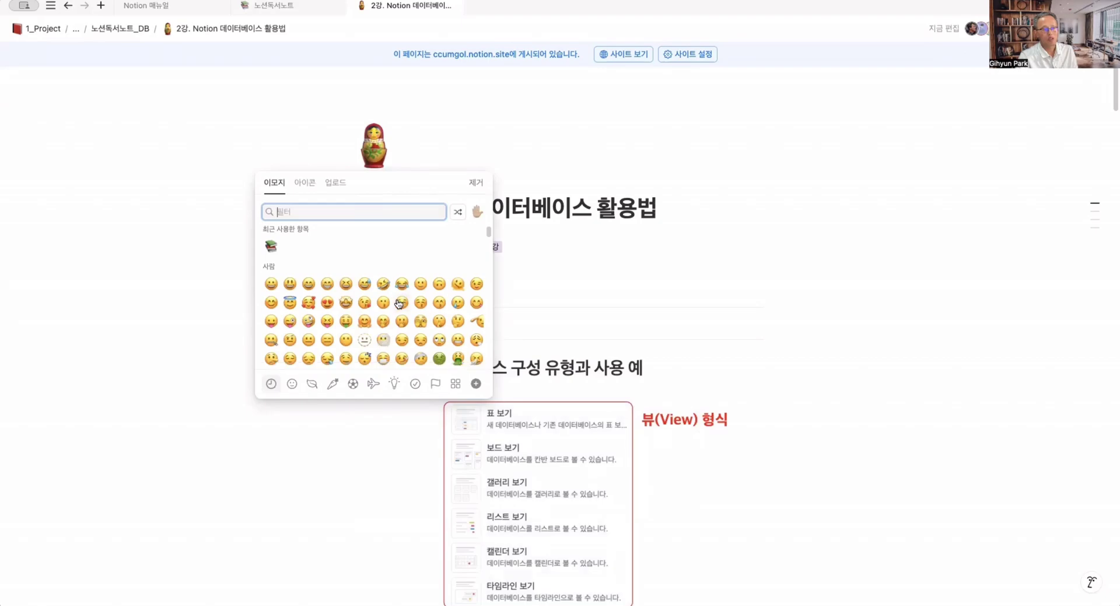
scroll(399, 303, "down", 20)
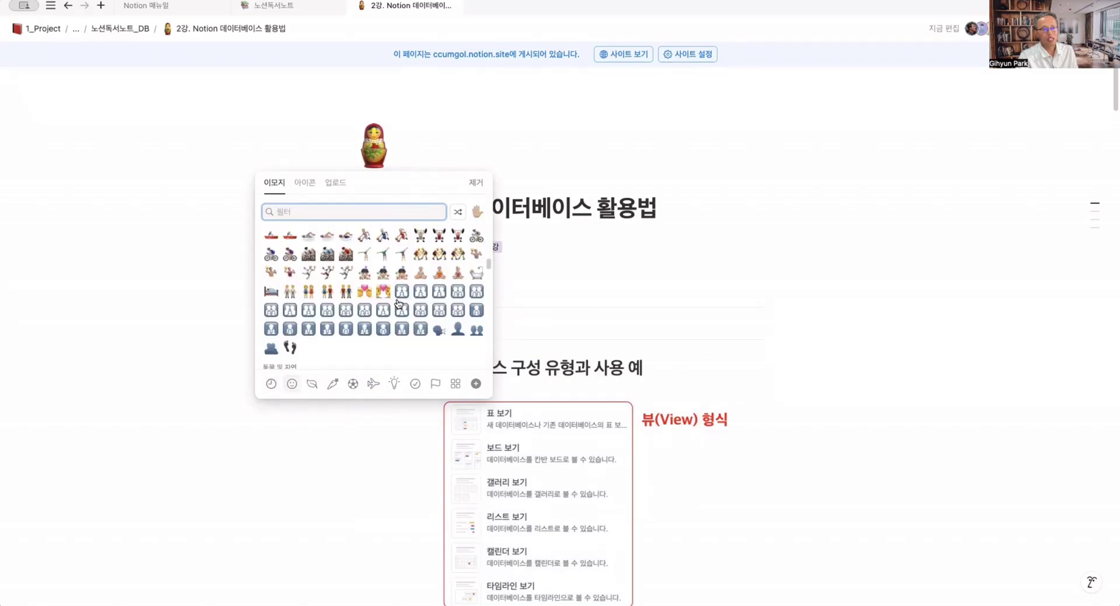
scroll(399, 302, "down", 20)
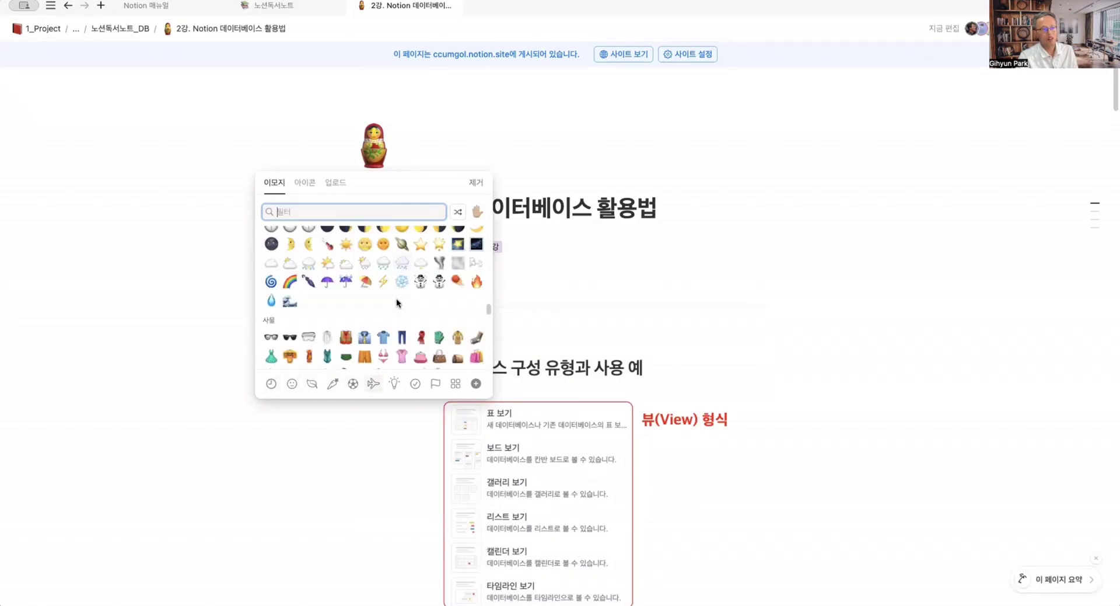
scroll(399, 303, "down", 20)
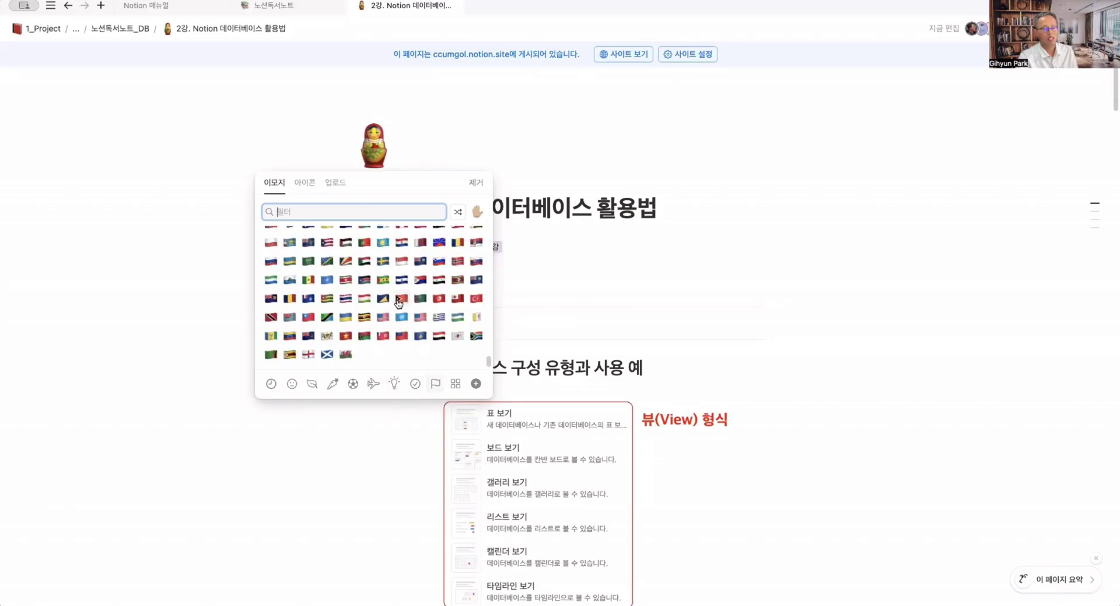
scroll(399, 304, "up", 20)
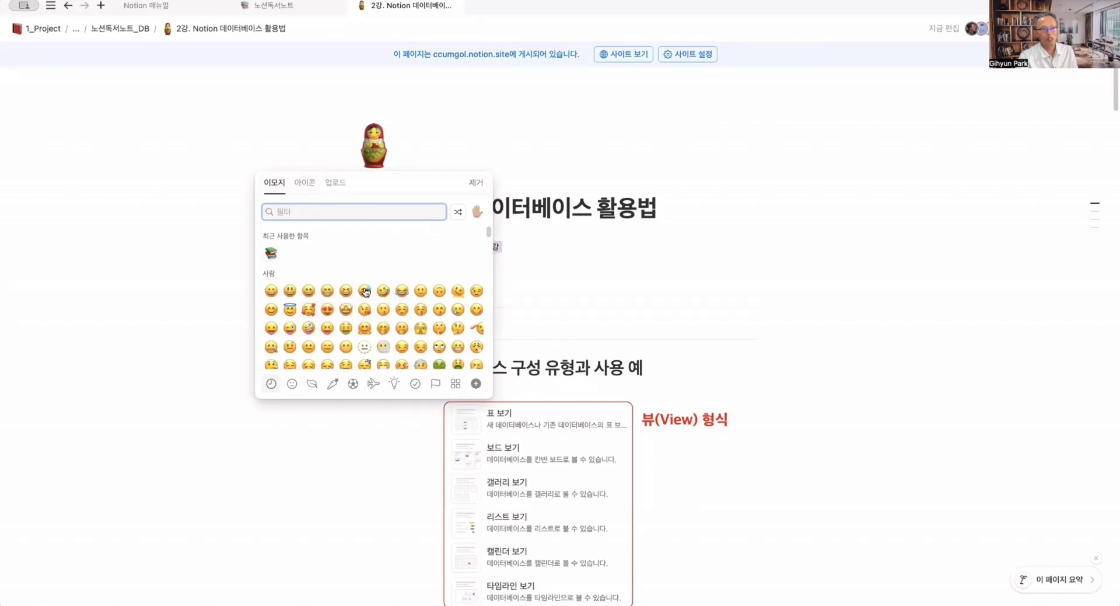
Browse the built-in icon set, search it for "database" and set the page icon to the orange database cylinder
left_click(309, 186)
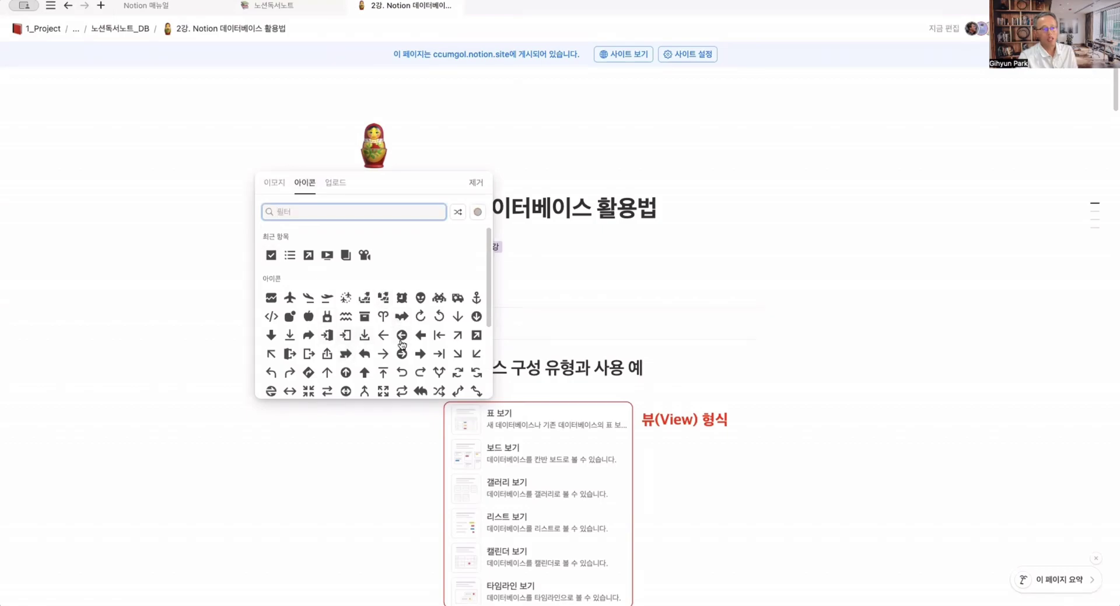
scroll(402, 341, "down", 5)
scroll(402, 343, "down", 8)
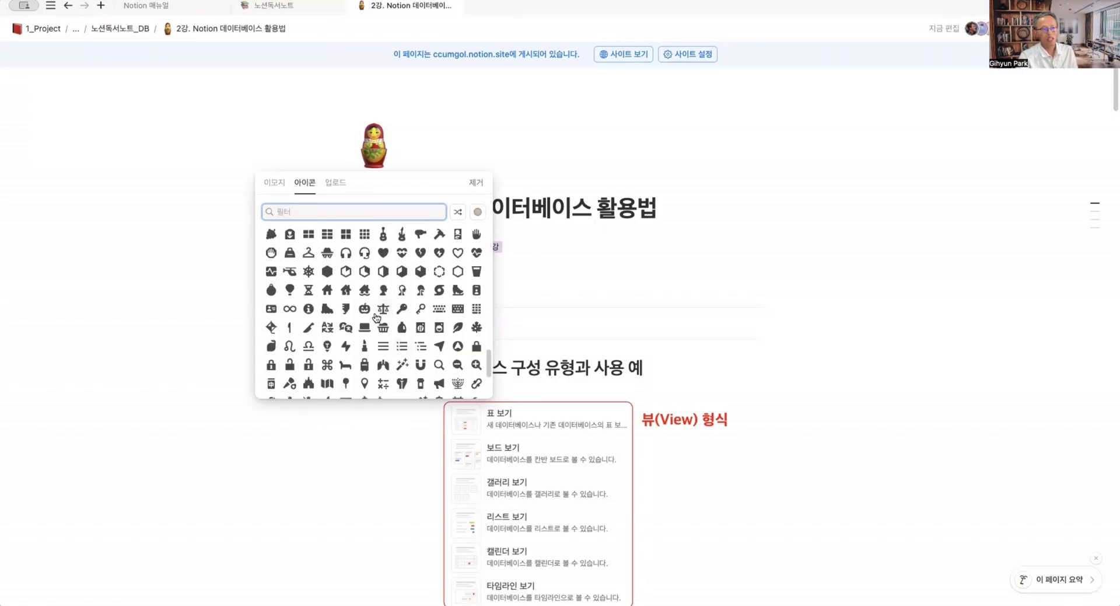
mouse_move(365, 312)
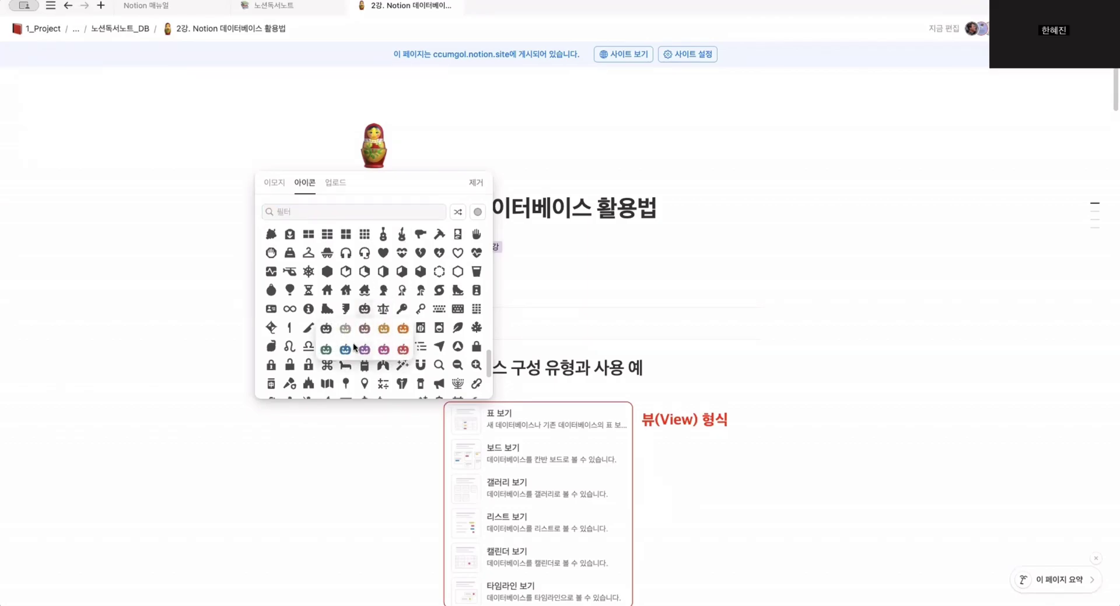
scroll(408, 297, "up", 10)
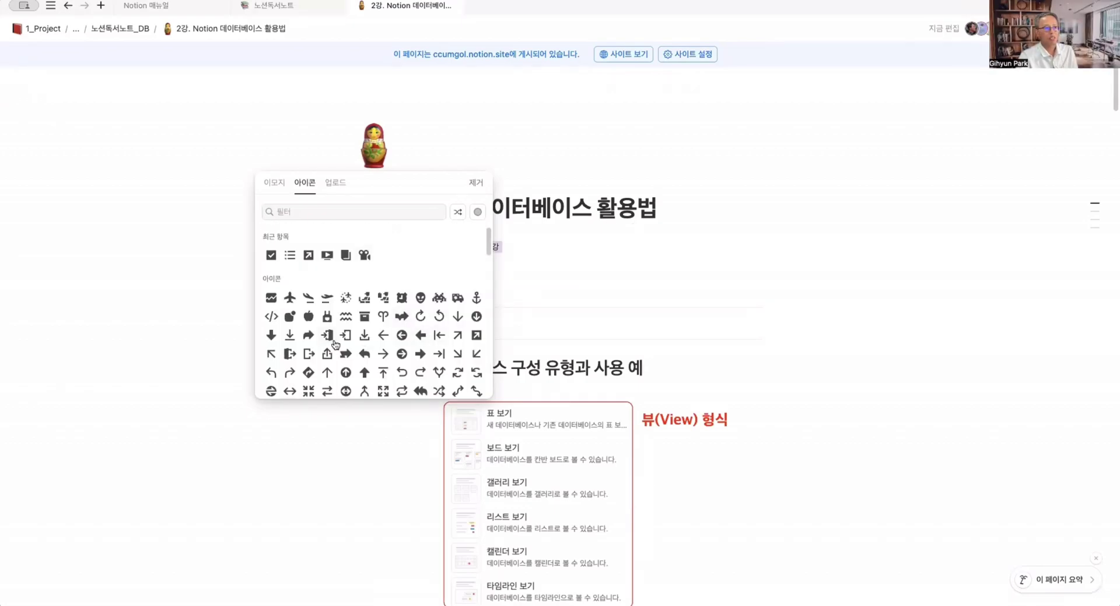
left_click(296, 211)
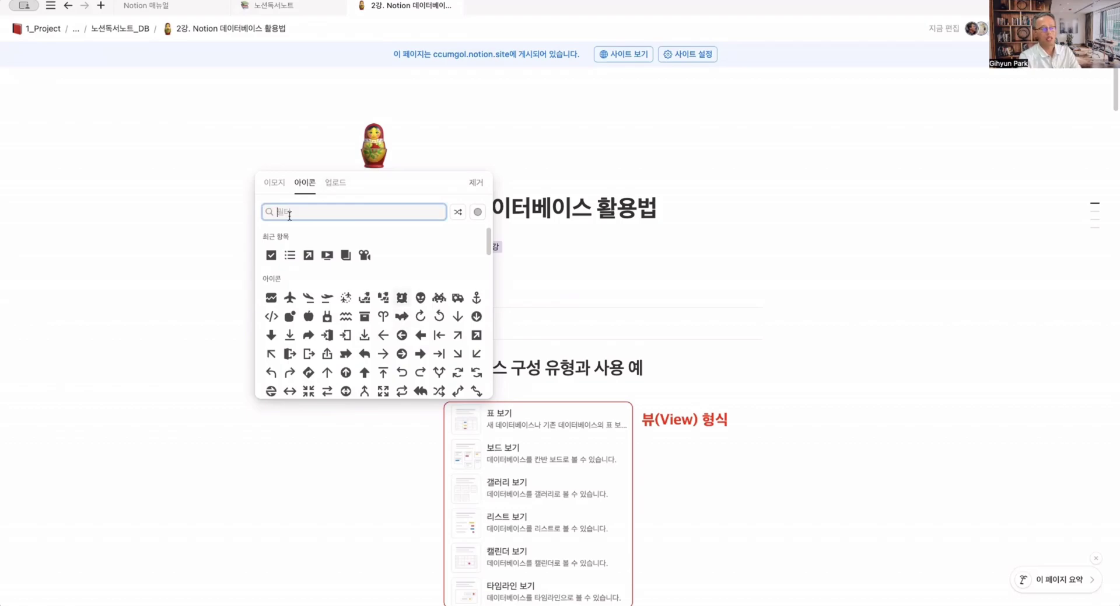
type("database")
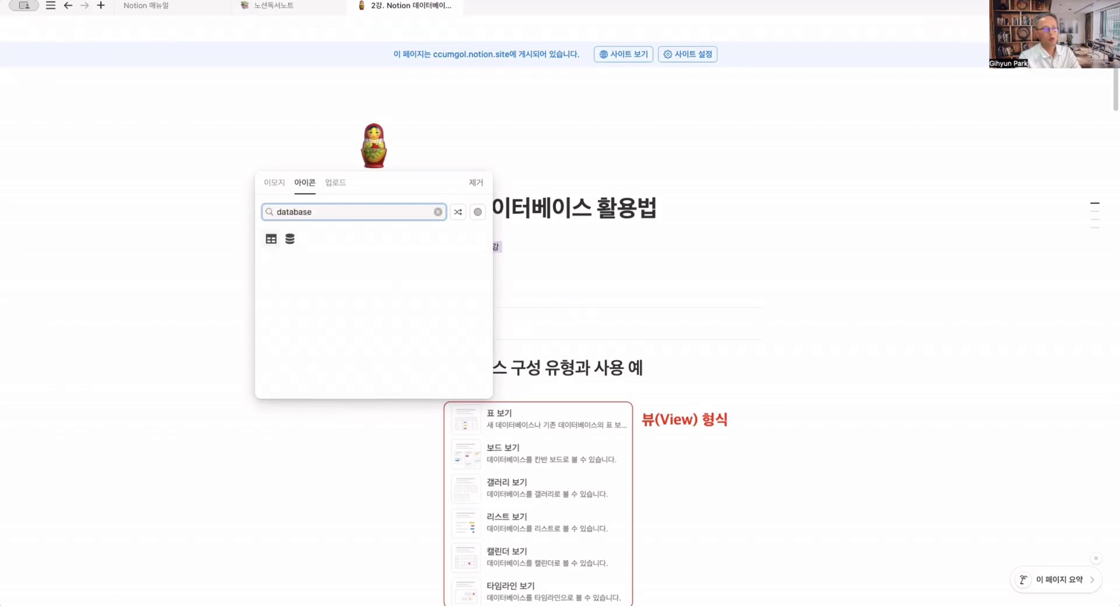
left_click(291, 239)
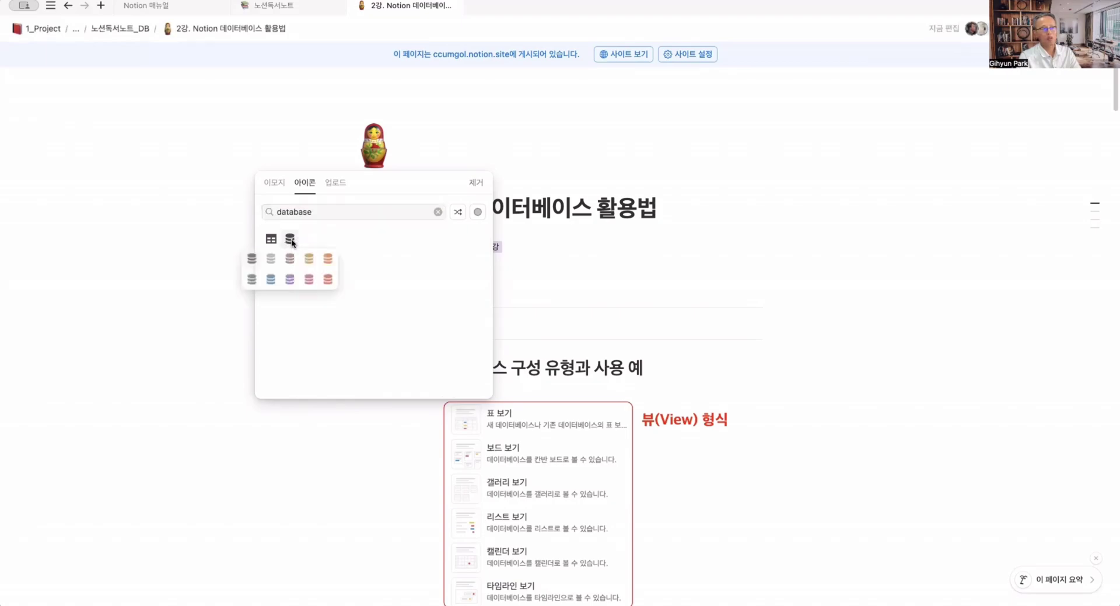
left_click(329, 258)
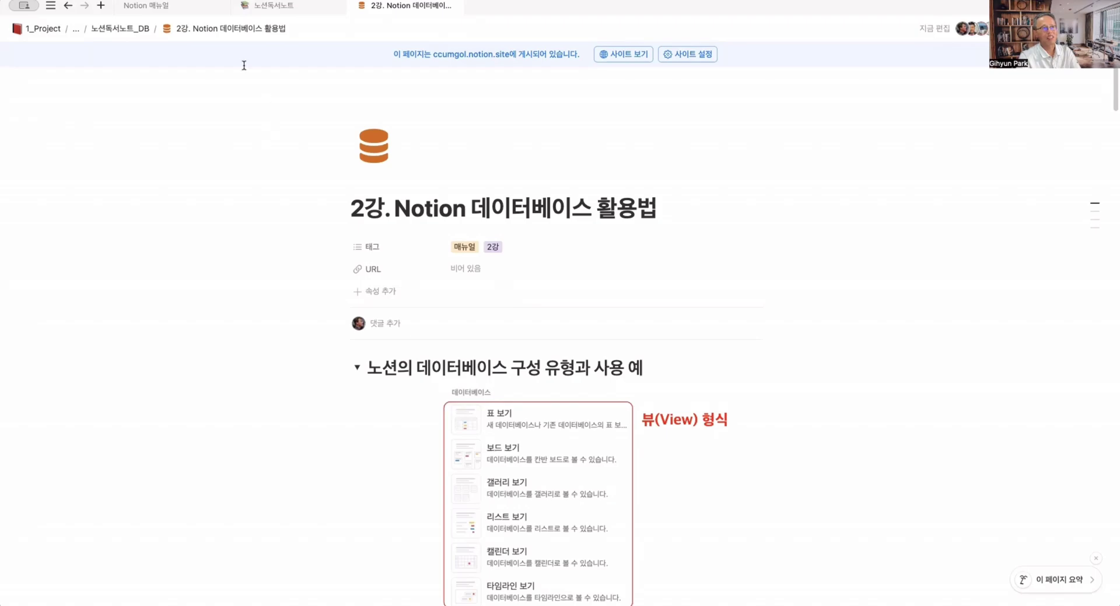
Create a new private page and set its icon to the face blowing a kiss emoji
mouse_move(6, 31)
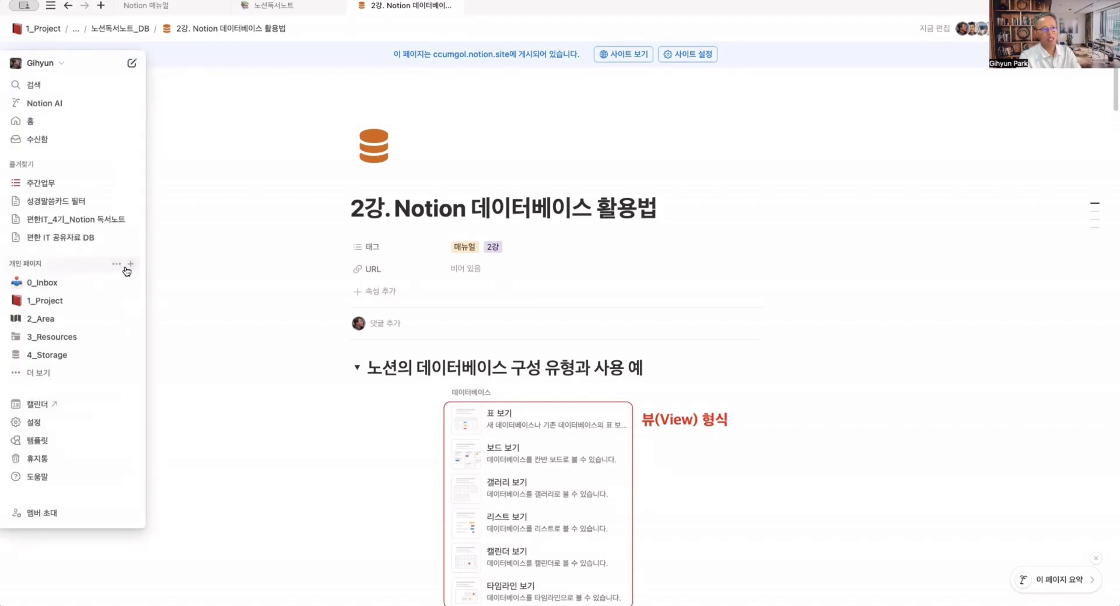
left_click(130, 266)
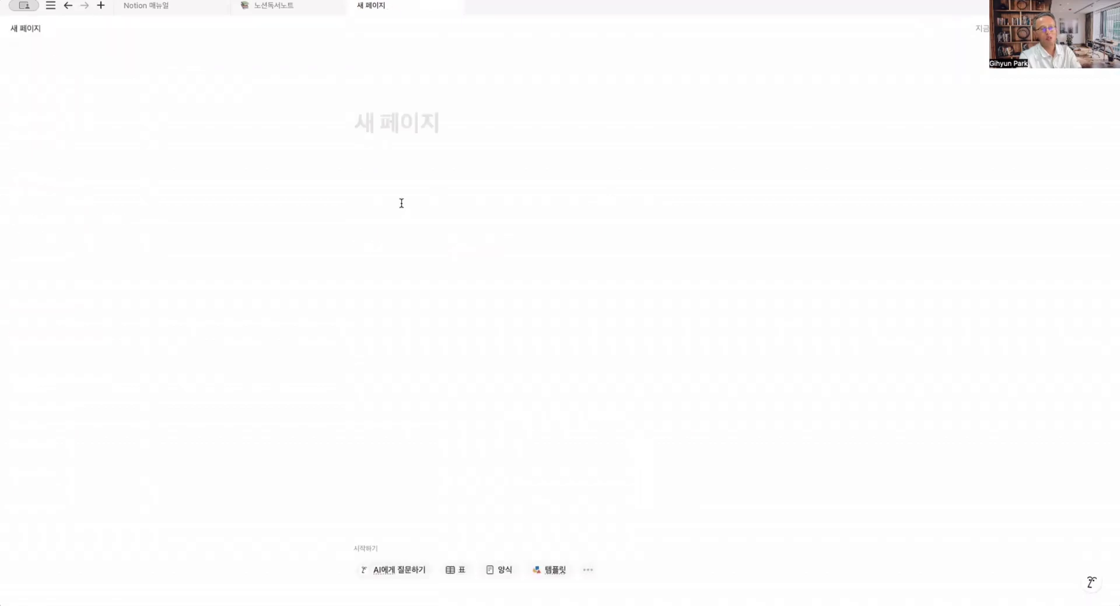
mouse_move(387, 105)
left_click(388, 100)
left_click(369, 283)
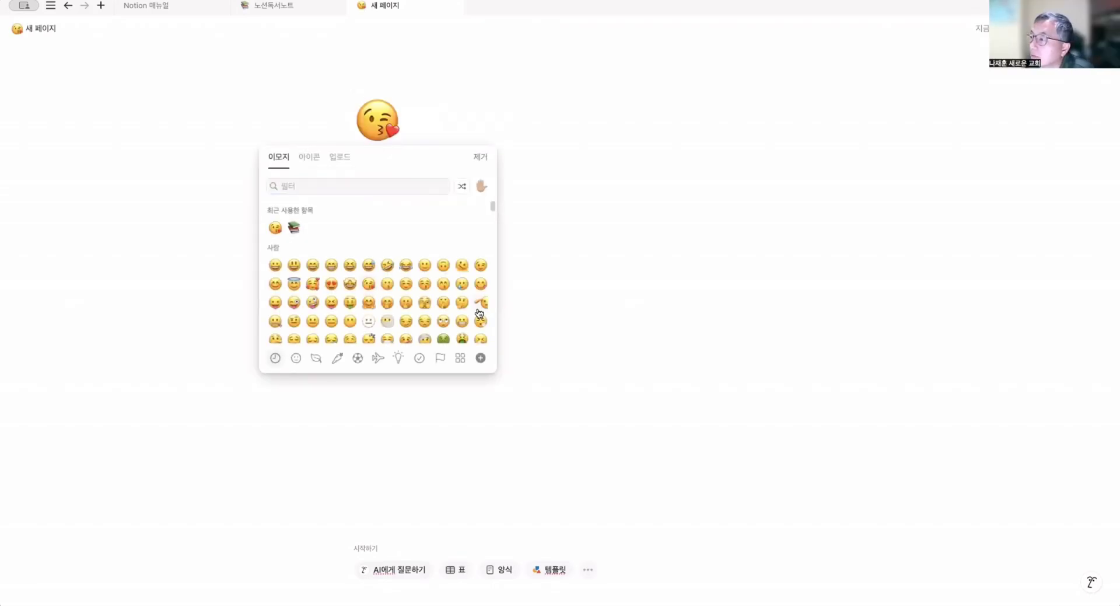
left_click(610, 337)
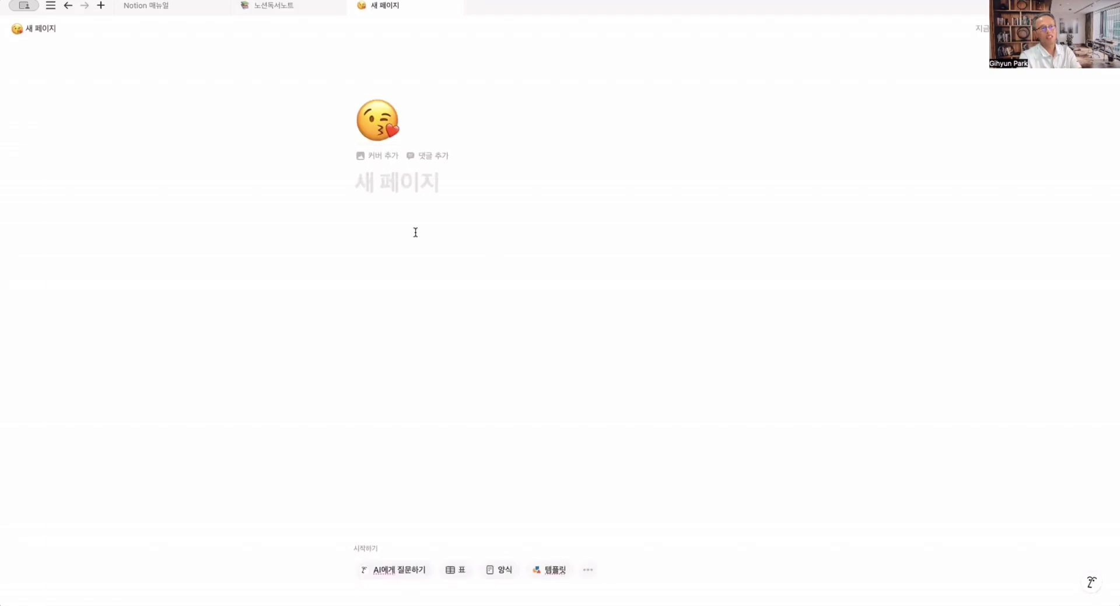
Add a cover to the new page and look through the gallery of replacement cover images
left_click(382, 165)
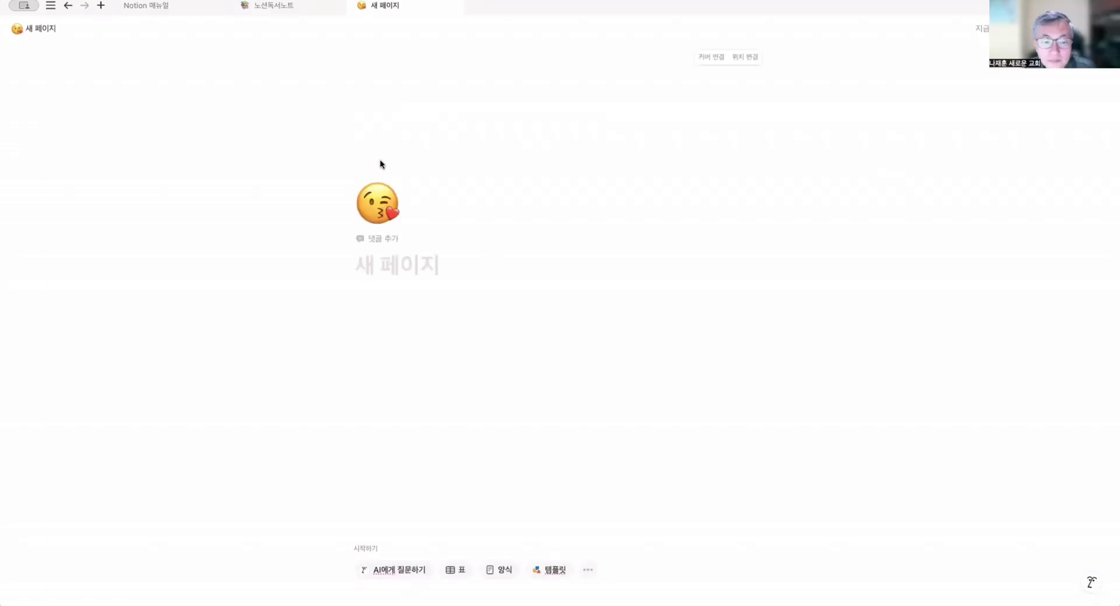
mouse_move(53, 130)
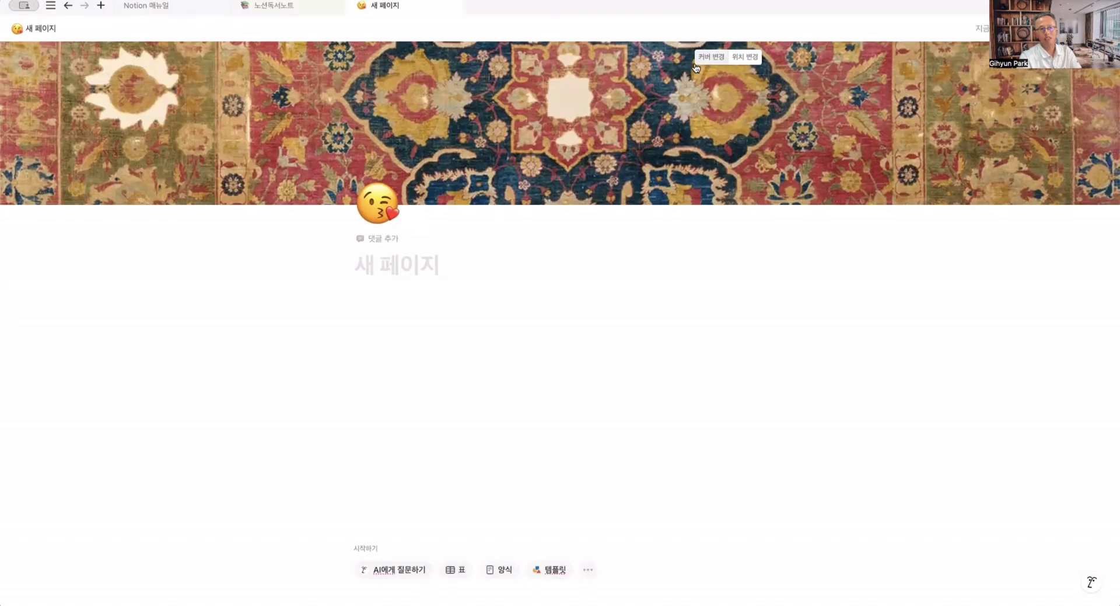
left_click(711, 58)
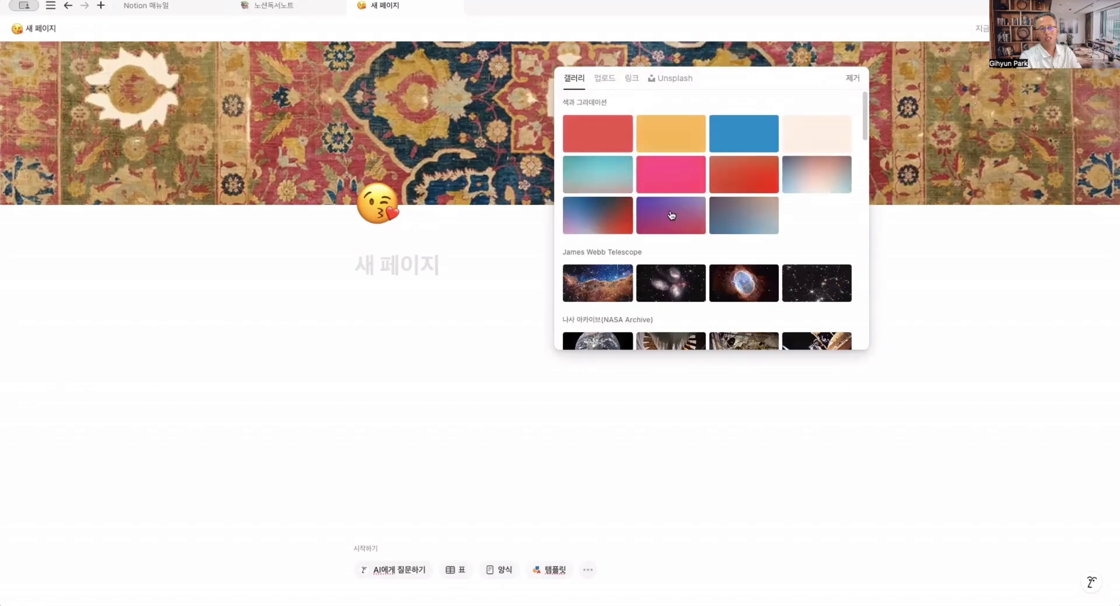
scroll(749, 205, "down", 2)
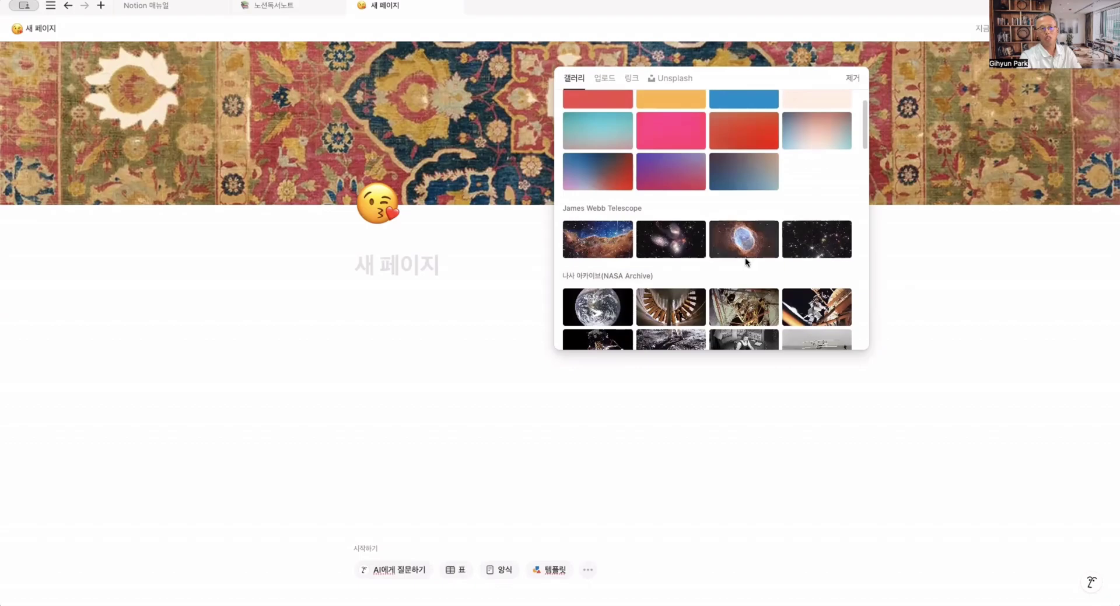
scroll(729, 292, "down", 10)
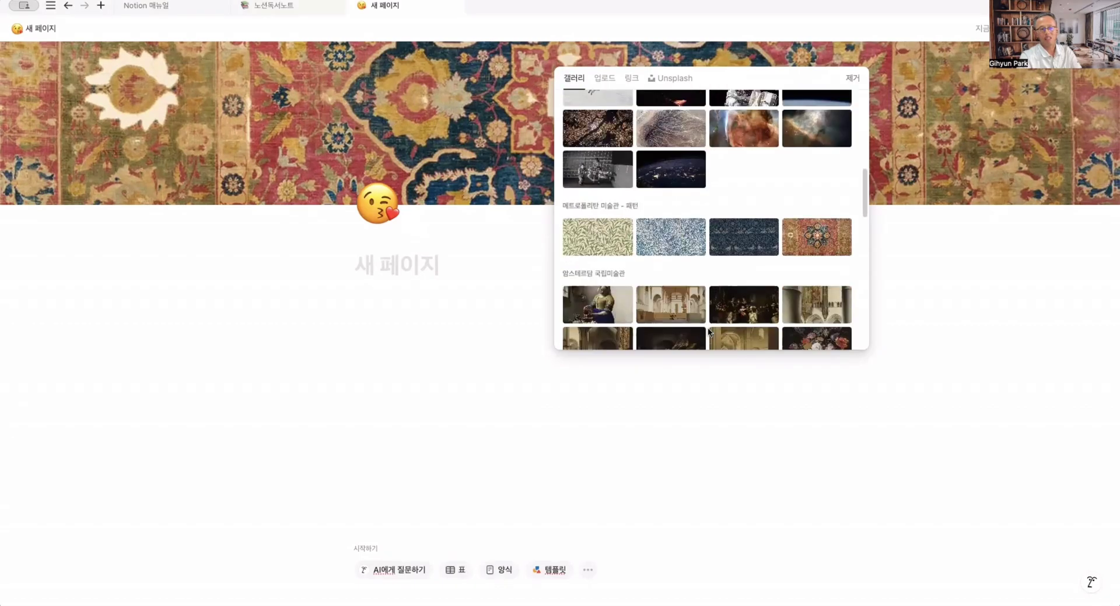
scroll(710, 332, "down", 10)
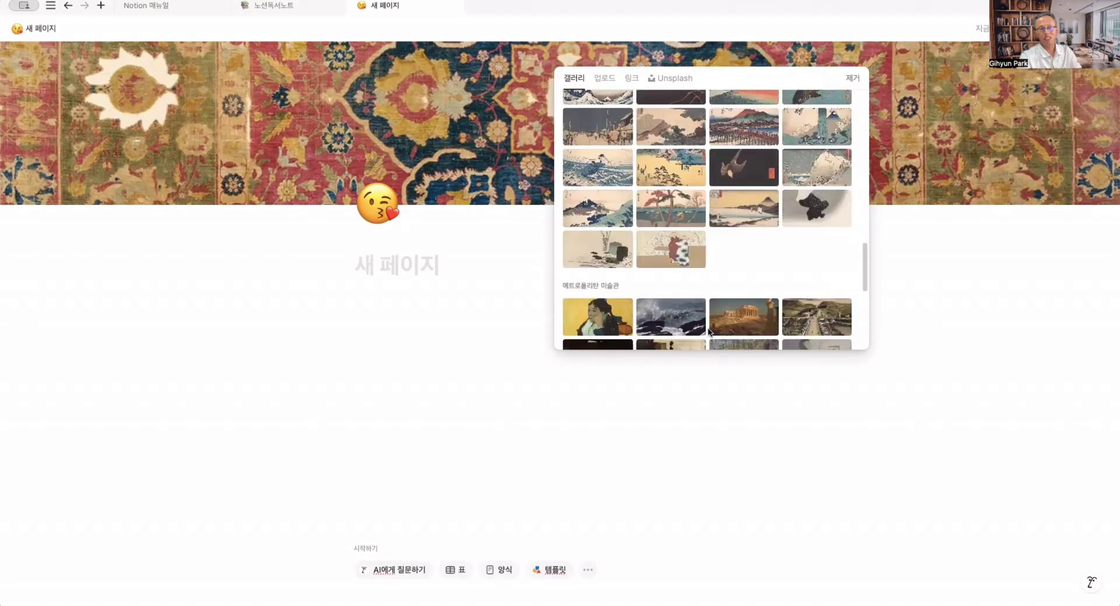
scroll(709, 331, "down", 10)
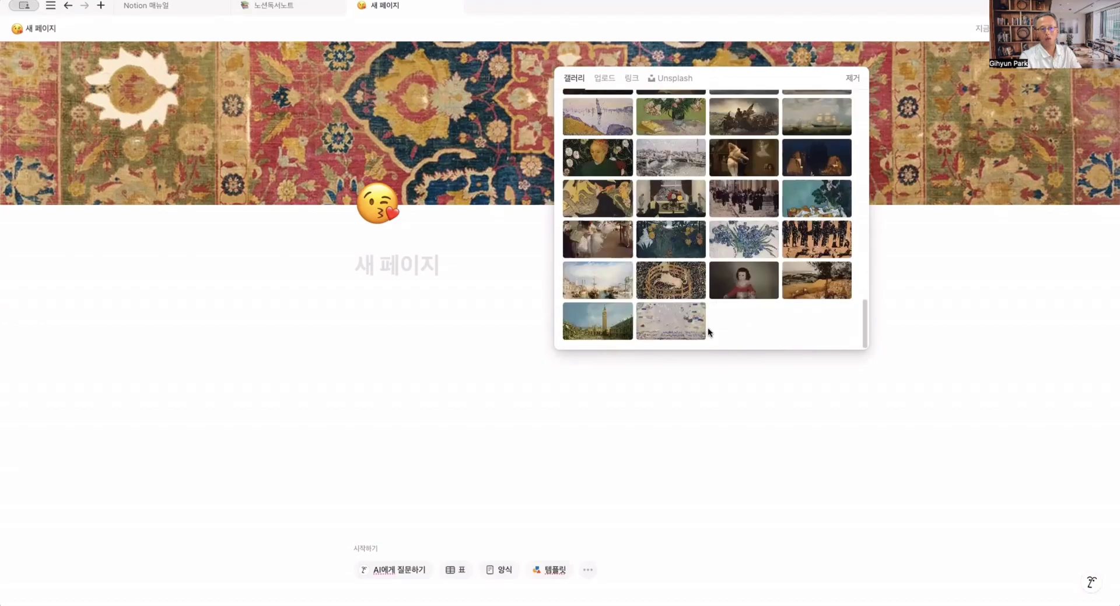
scroll(708, 326, "up", 20)
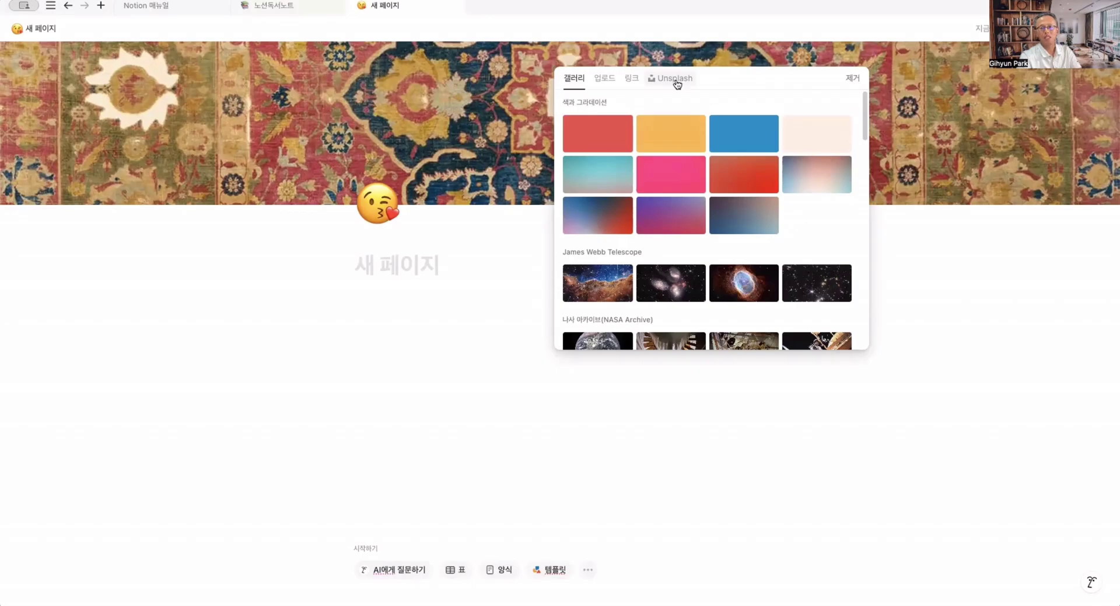
Search Unsplash for "love" and set the page cover to the photo of heart-shaped hands against the sunset
left_click(677, 83)
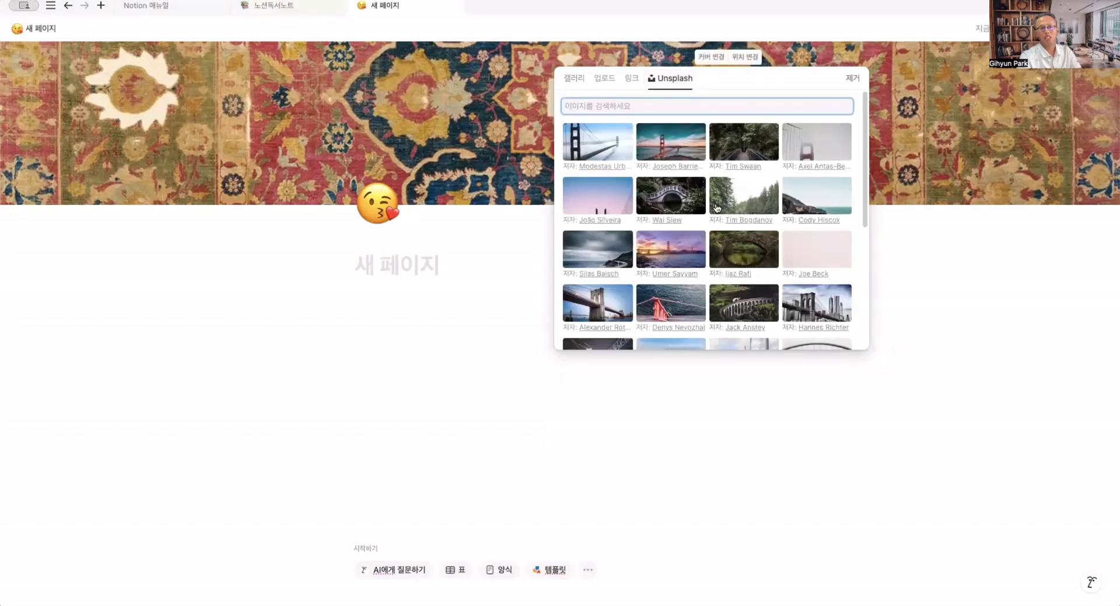
scroll(717, 208, "down", 5)
scroll(737, 287, "up", 5)
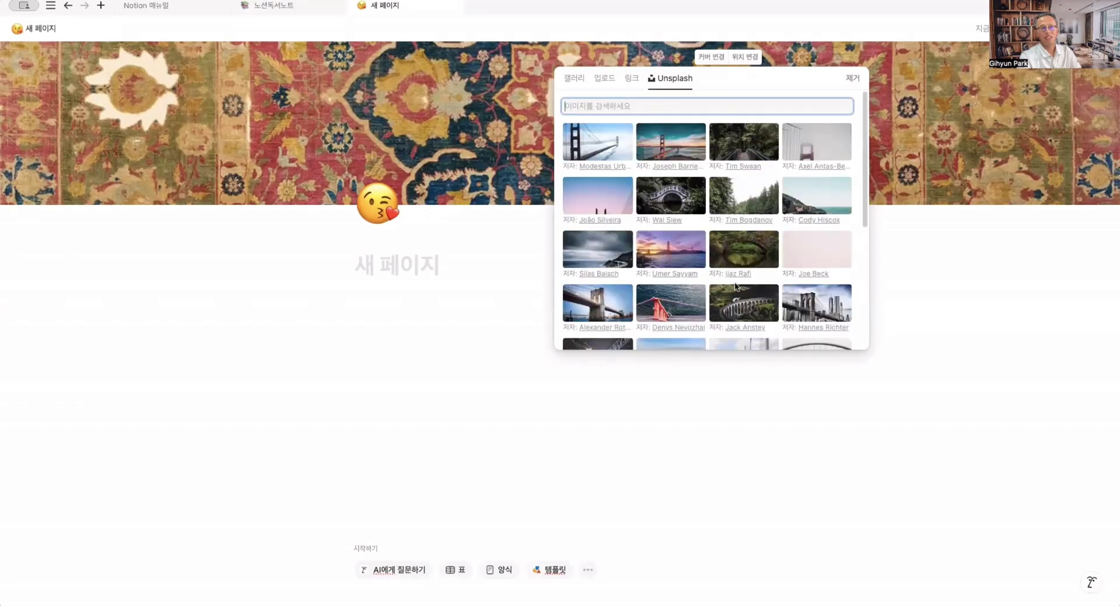
type("love")
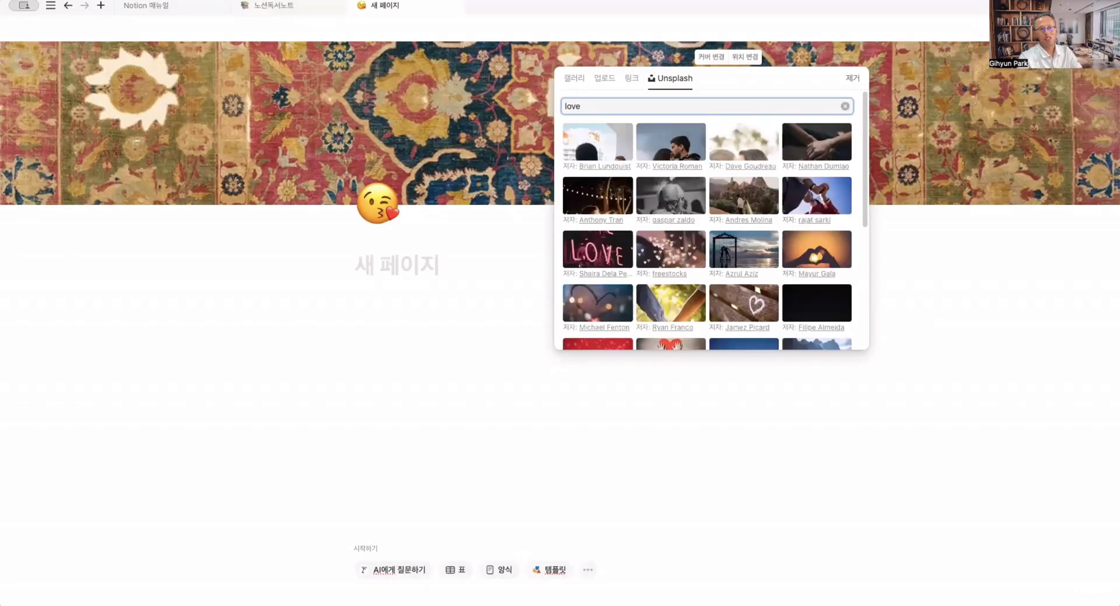
scroll(738, 255, "down", 2)
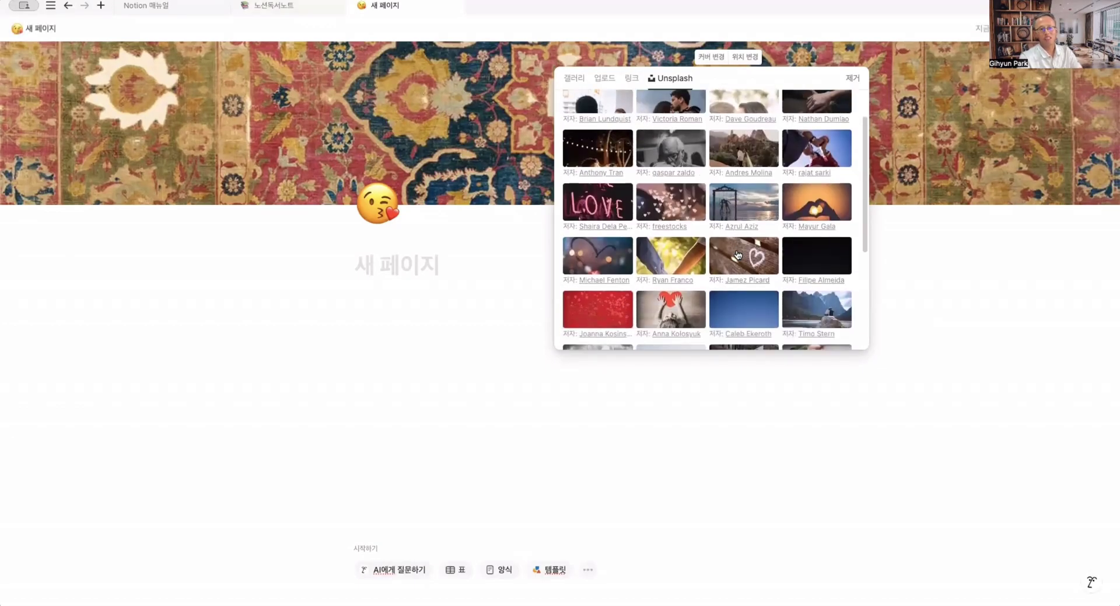
left_click(829, 210)
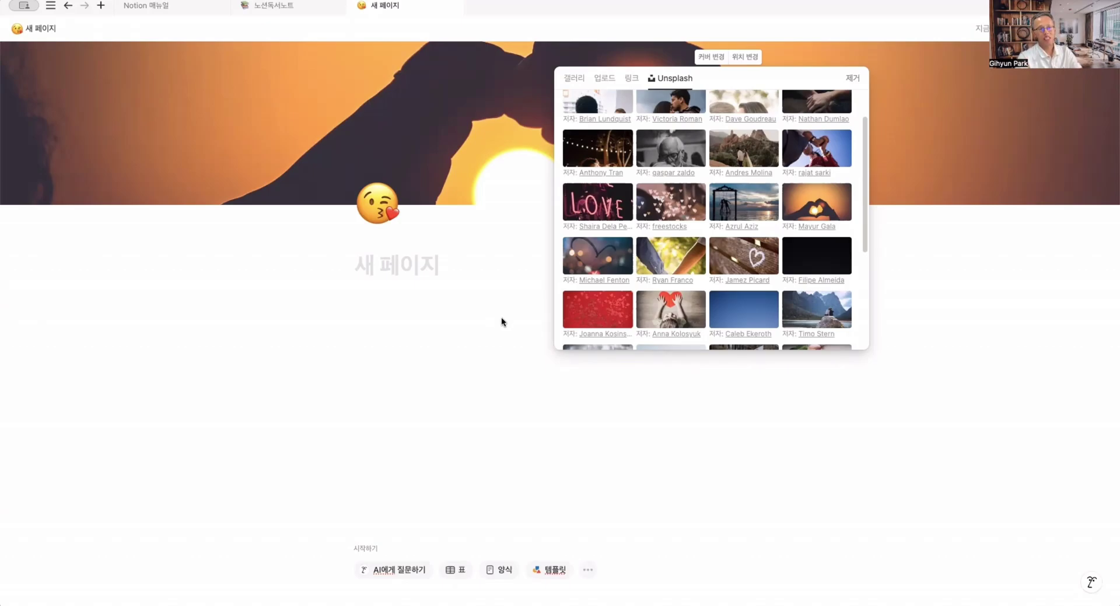
left_click(515, 324)
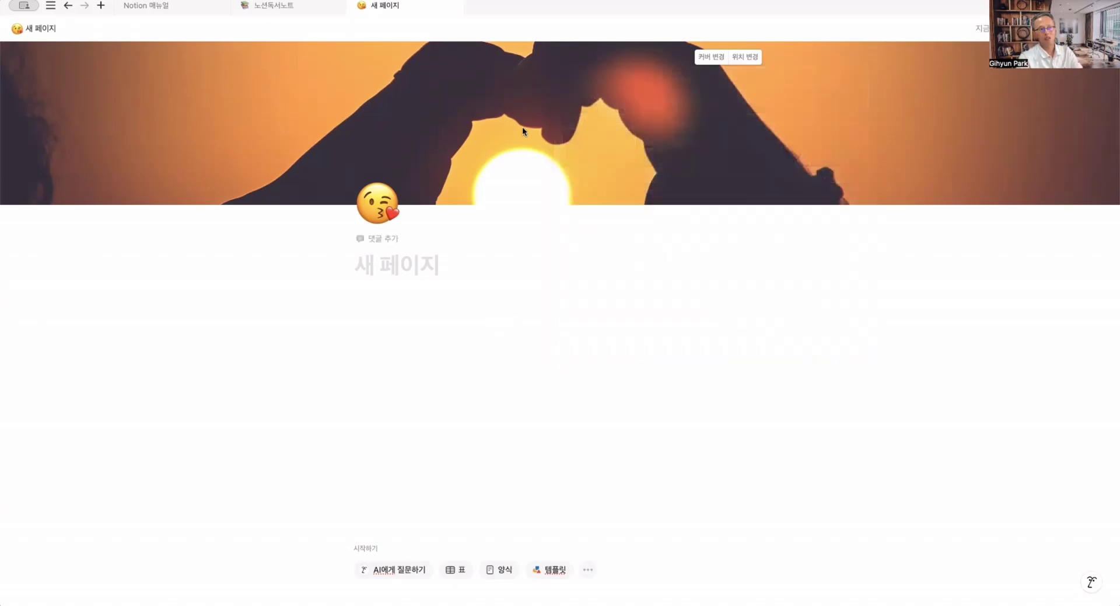
Reposition the cover photo so the sun inside the heart-shaped hands sits in the middle of the cover
left_click(747, 60)
mouse_move(703, 138)
left_mouse_down()
mouse_move(713, 62)
mouse_move(713, 138)
left_mouse_up()
mouse_move(726, 66)
left_mouse_down()
mouse_move(712, 160)
mouse_move(718, 54)
mouse_move(721, 64)
left_mouse_up()
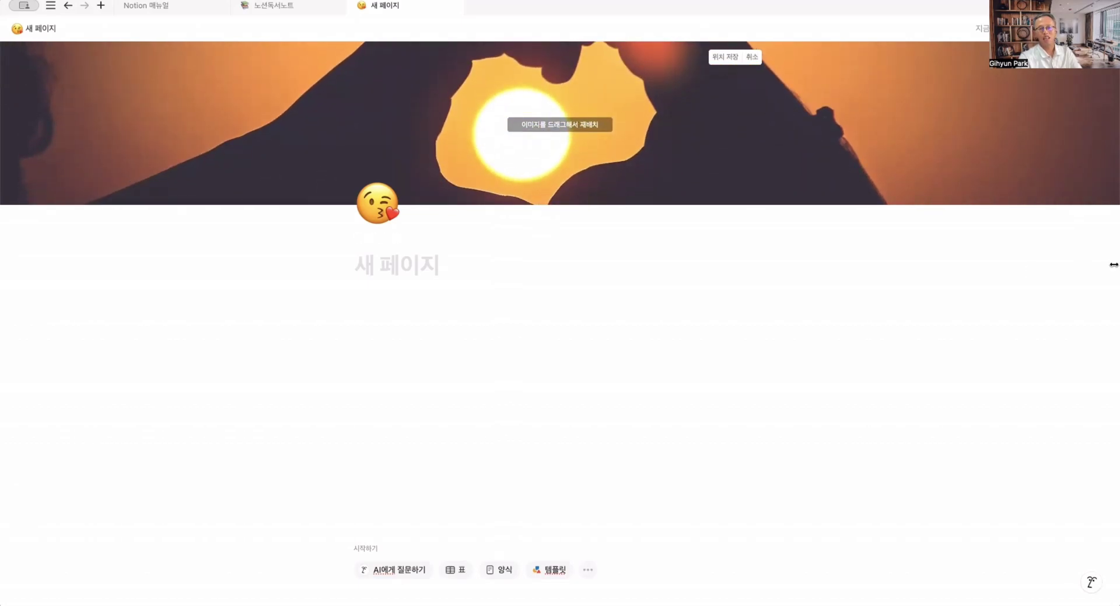
Check how the cover adapts by narrowing the window to a phone-like width, widening it again and returning it to full screen
left_click_drag(1057, 265, 662, 267)
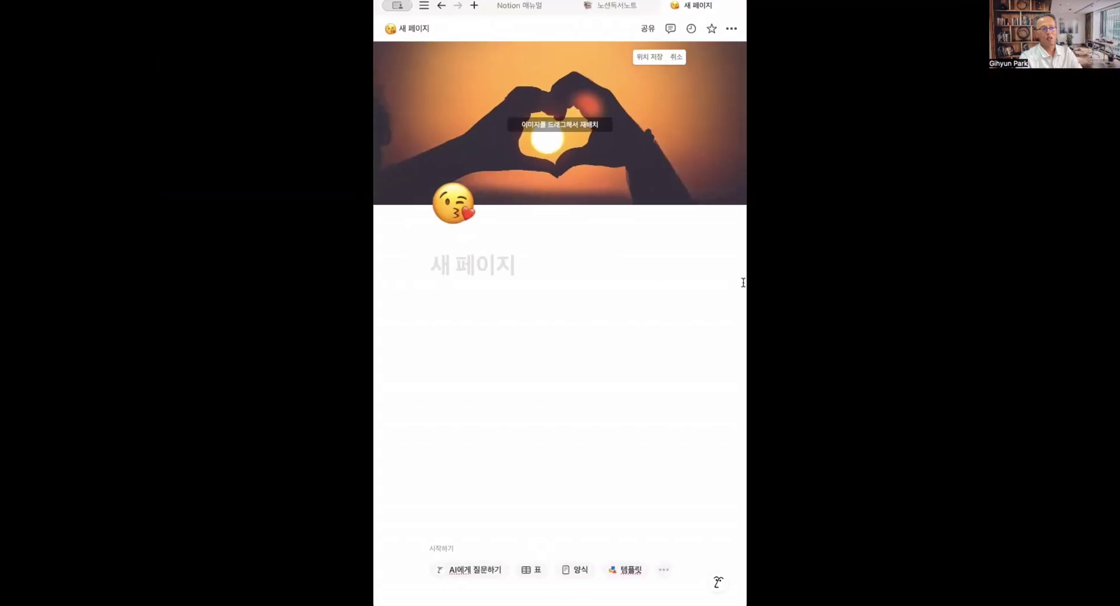
left_click_drag(746, 268, 1065, 264)
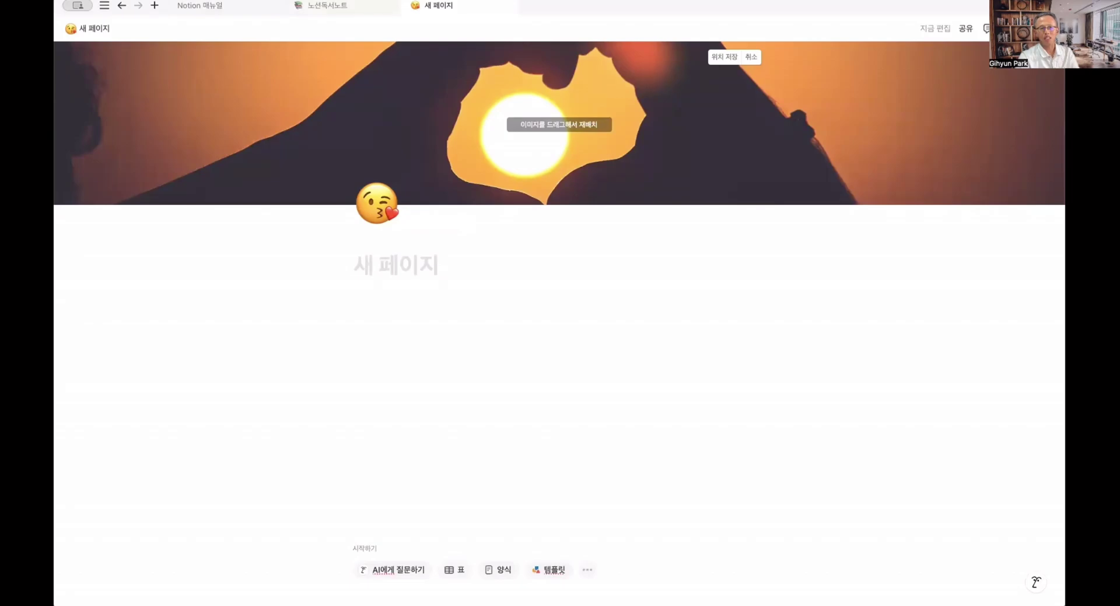
key("ctrl+super+f")
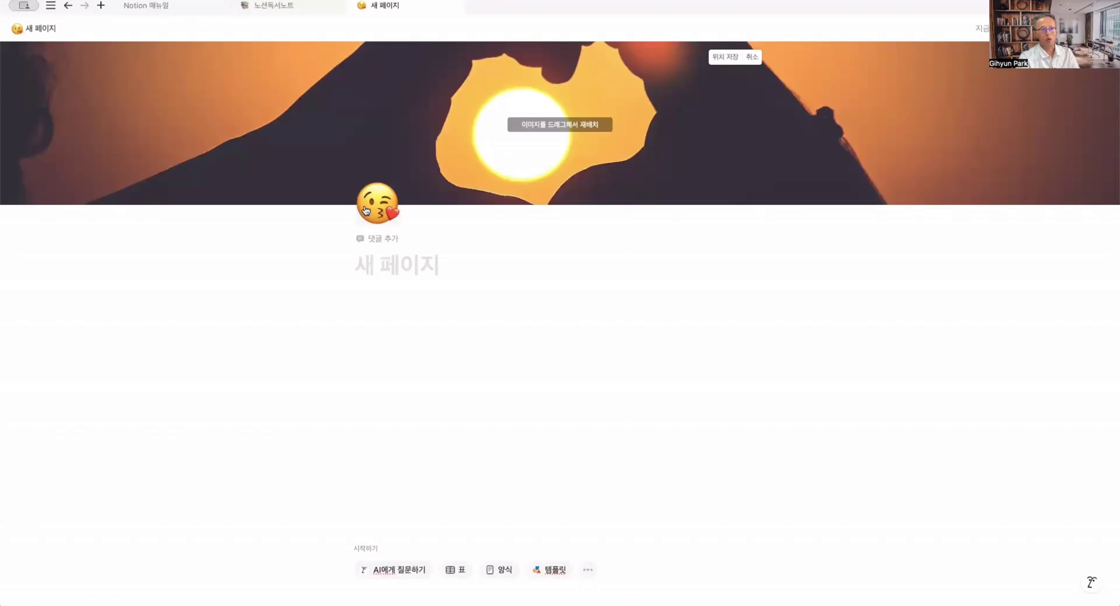
Look at the additional private pages and return to the page "2강. Notion 데이터베이스 활용법"
mouse_move(7, 133)
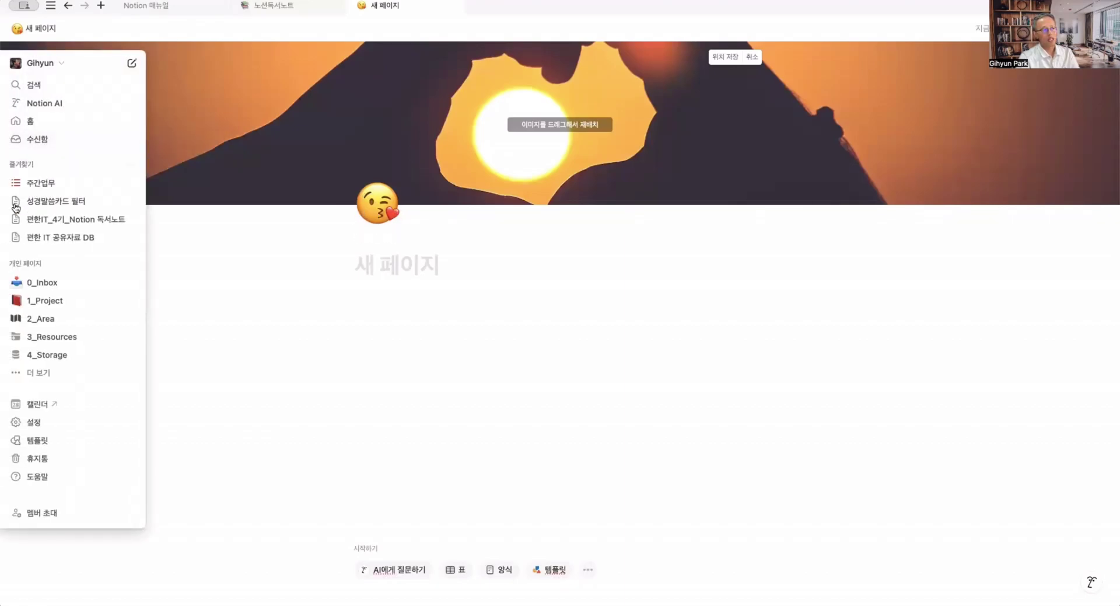
left_click(39, 372)
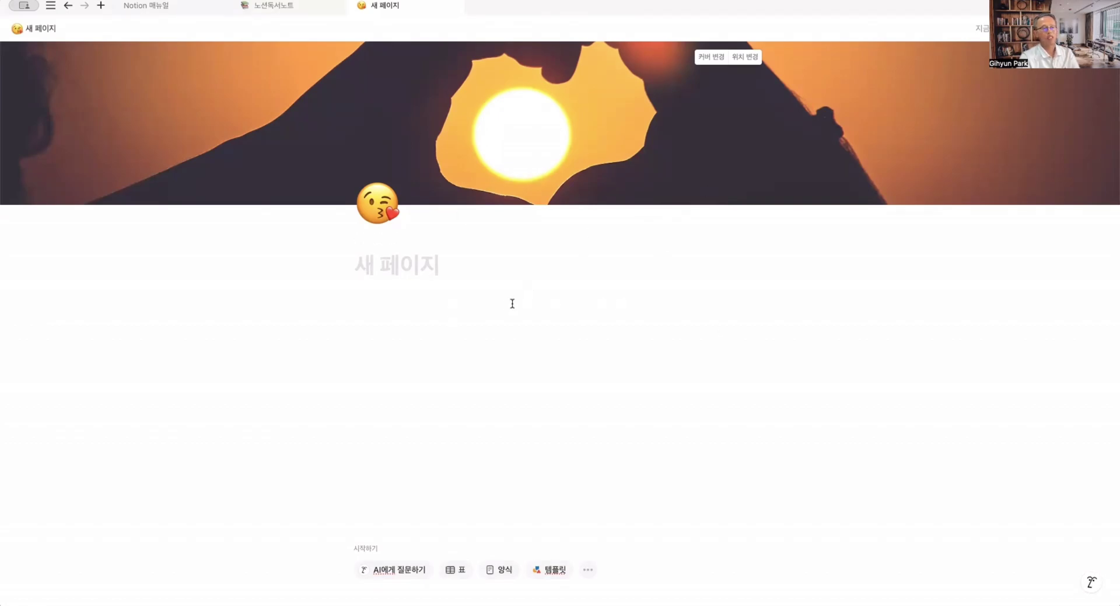
left_click(68, 5)
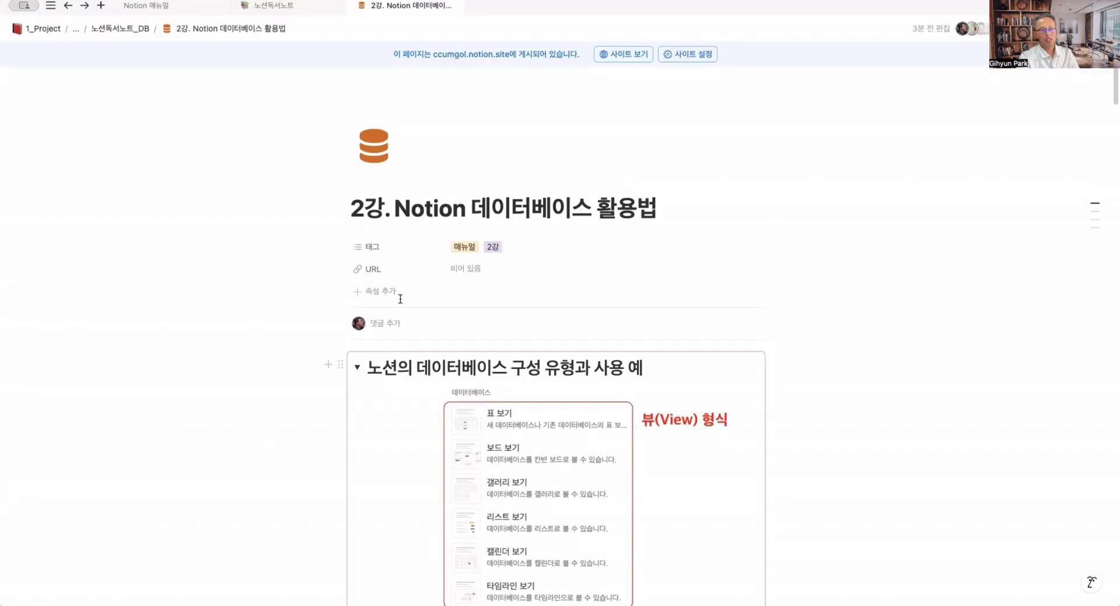
mouse_move(6, 109)
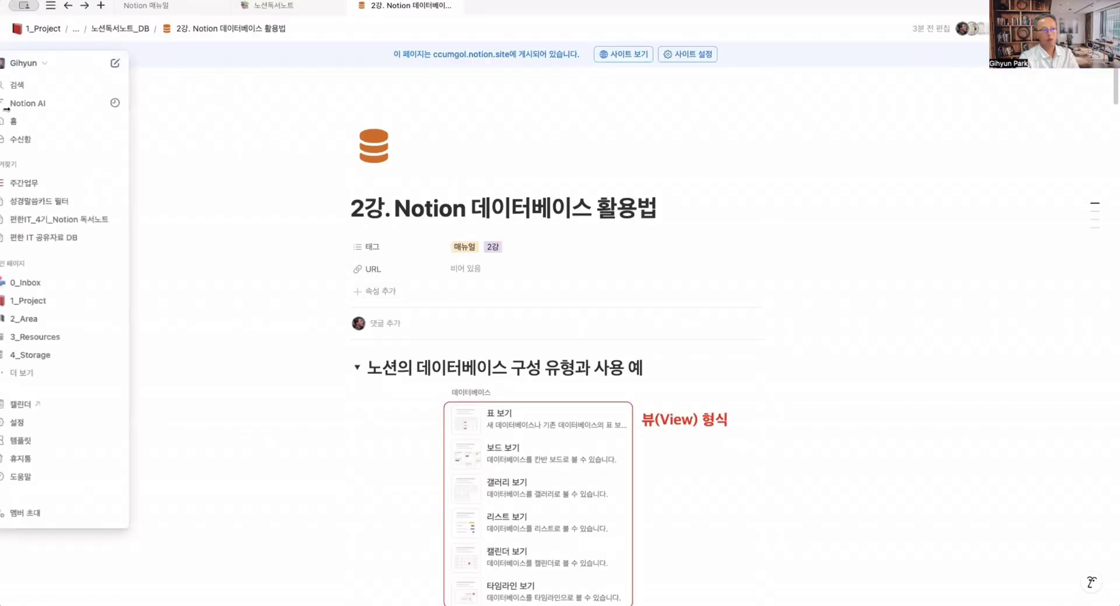
Turn on full width for the page and look through its database content down to the table and inline sections
mouse_move(1078, 233)
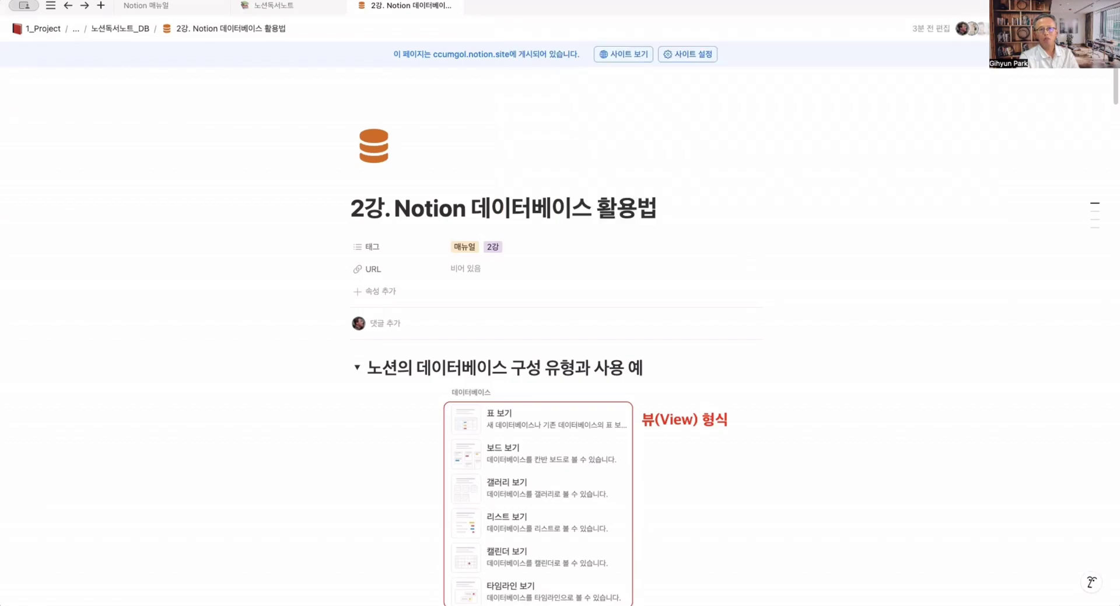
left_click(1104, 28)
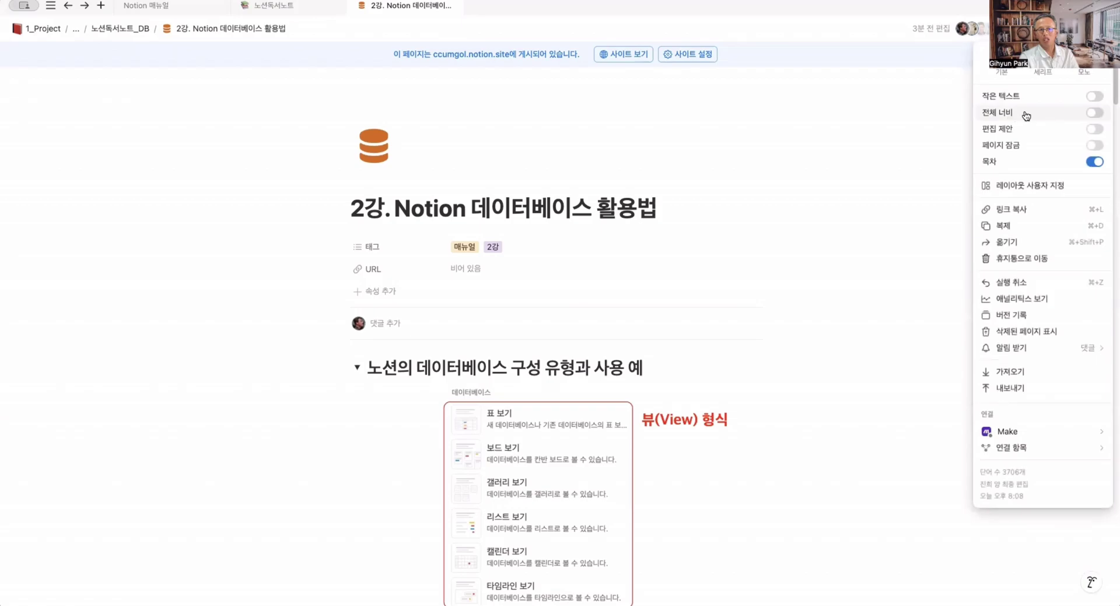
left_click(1096, 113)
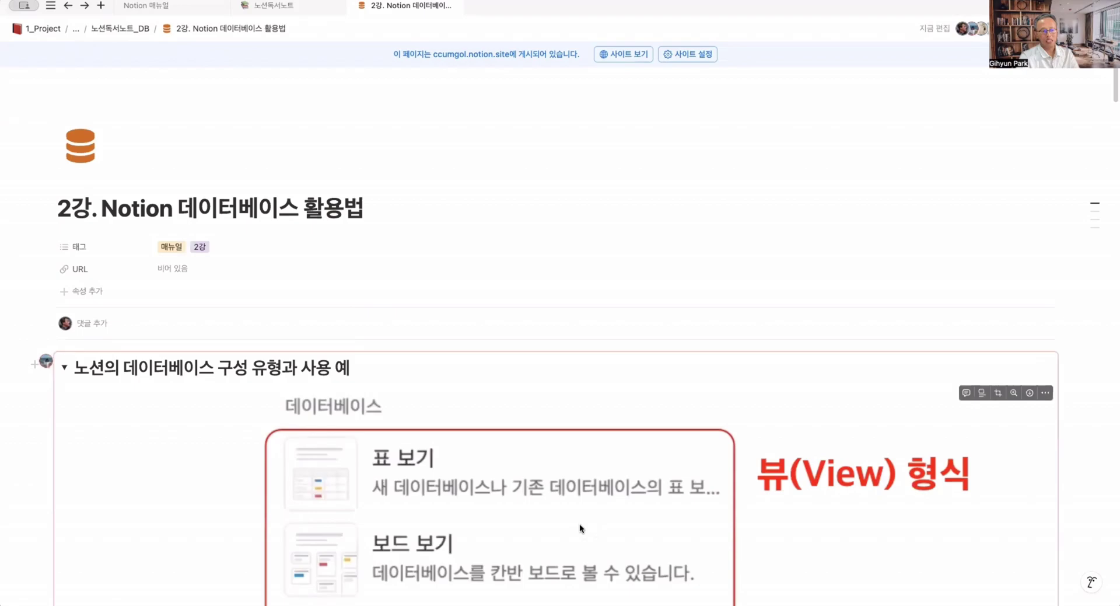
scroll(538, 490, "down", 3)
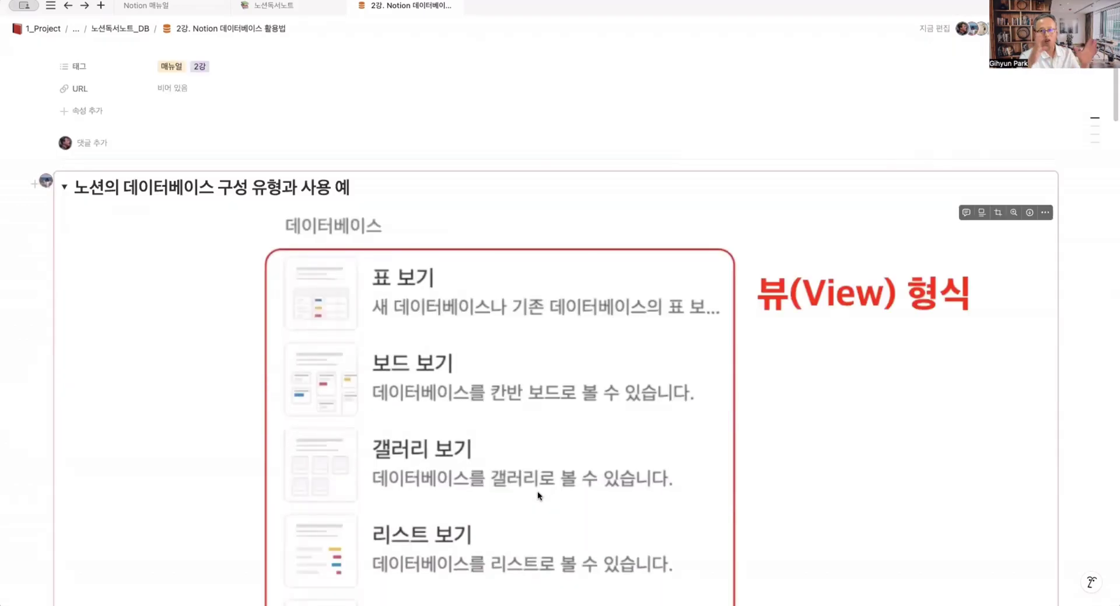
scroll(555, 489, "up", 2)
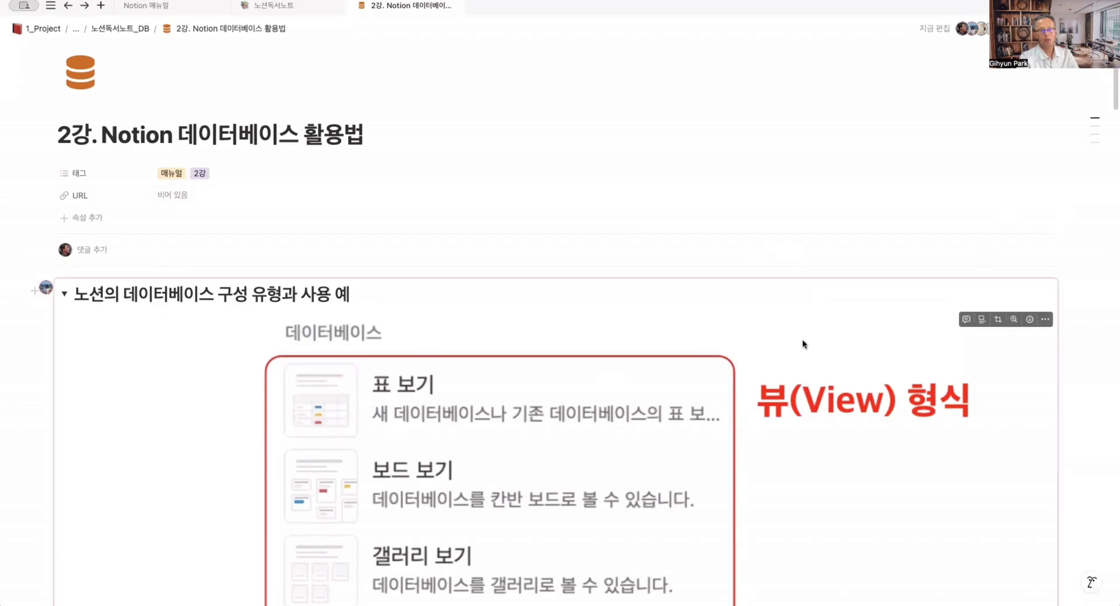
scroll(922, 405, "down", 10)
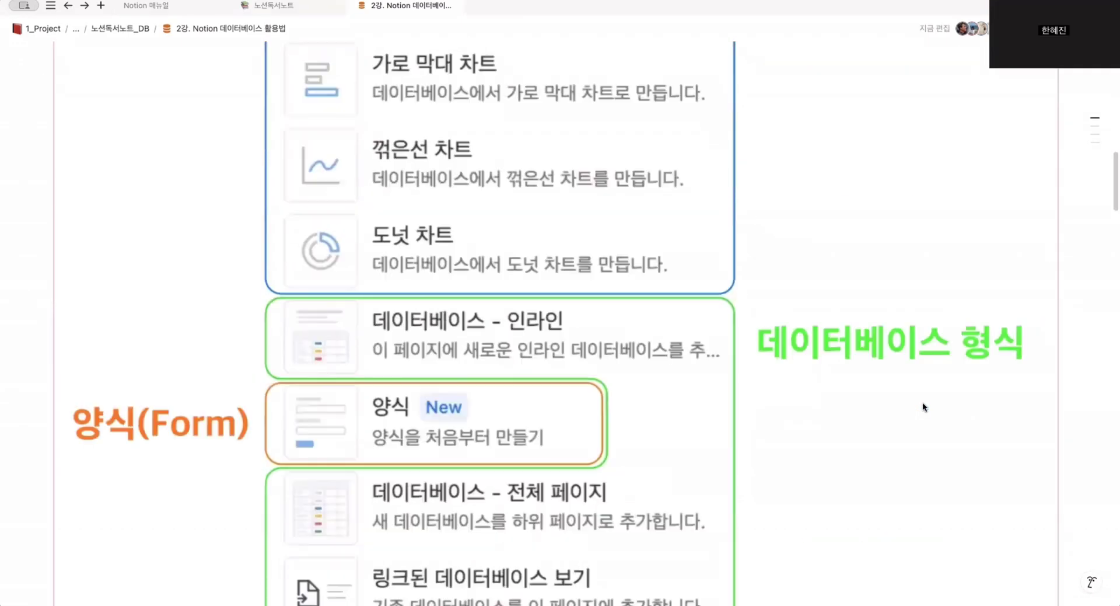
scroll(922, 404, "down", 10)
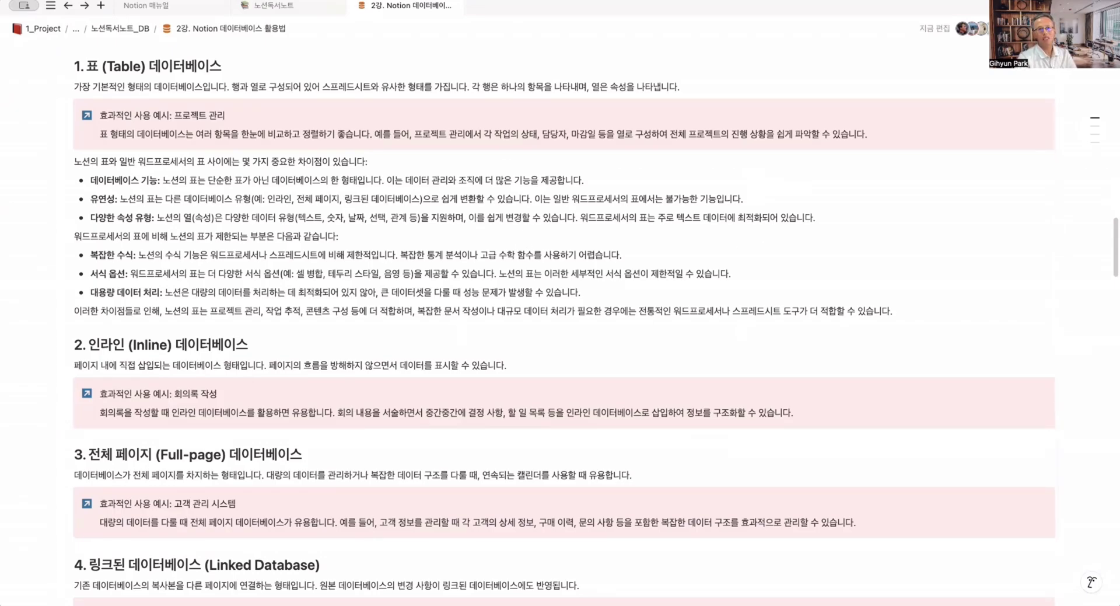
Turn off the page's full width and restore today's 오후 8:10 version from its version history
left_click(1097, 28)
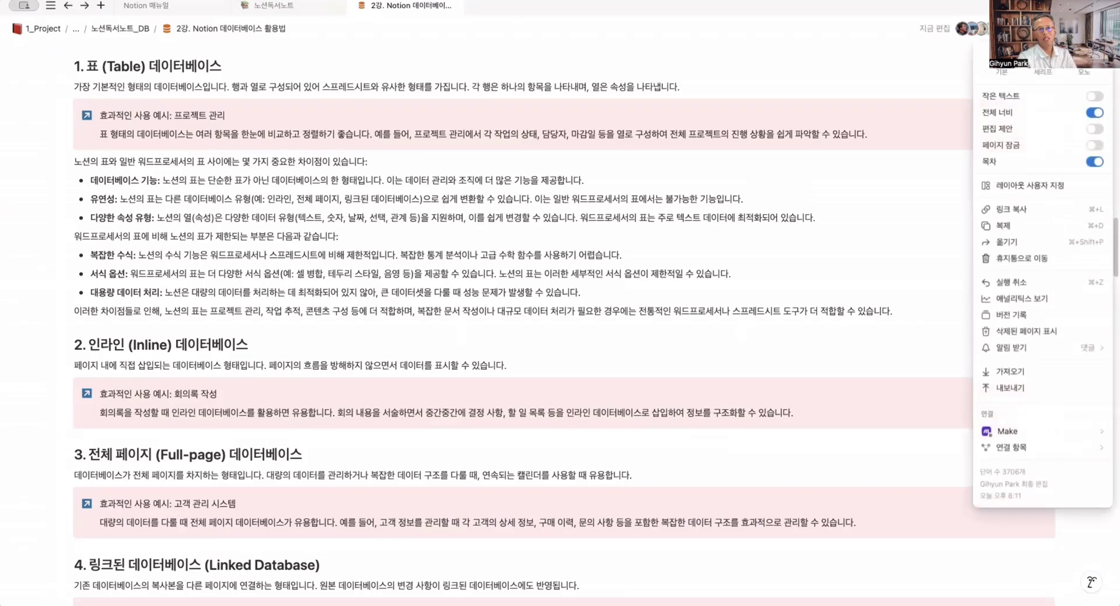
left_click(1095, 114)
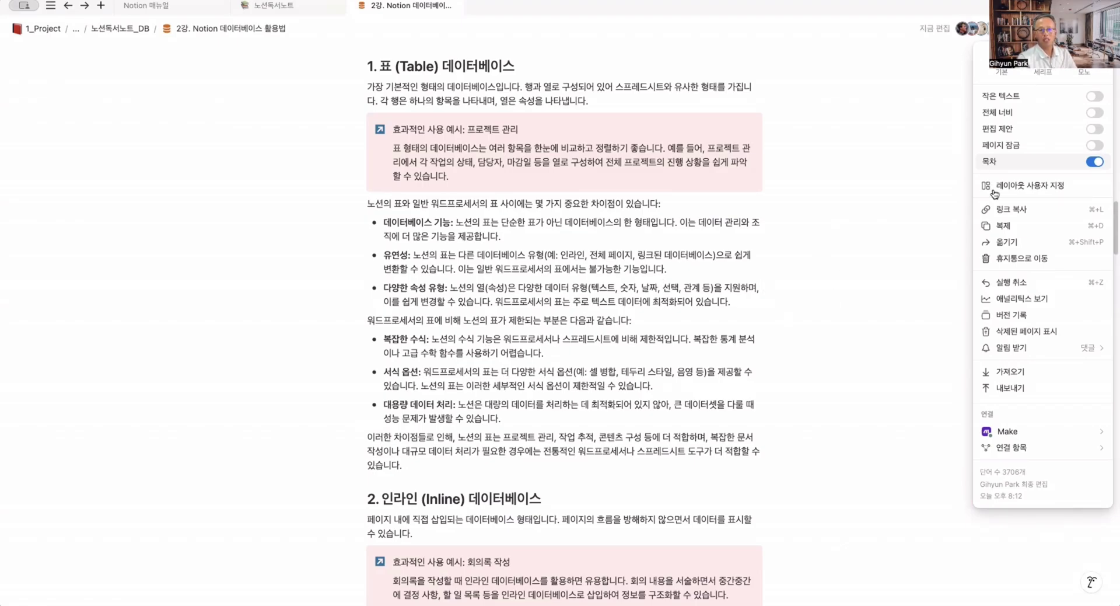
left_click(1018, 318)
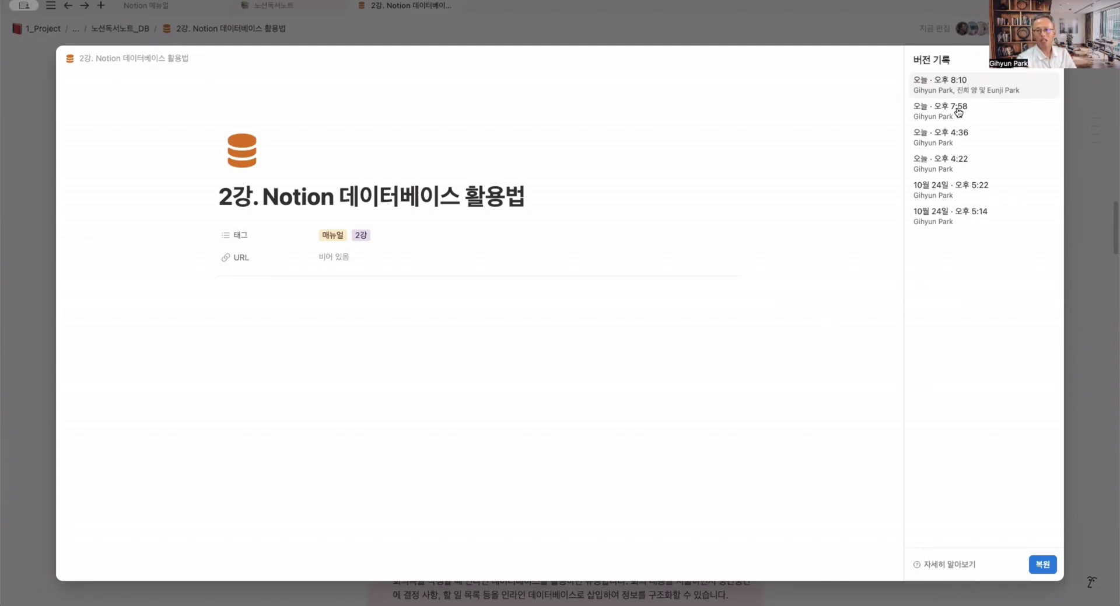
left_click(1042, 563)
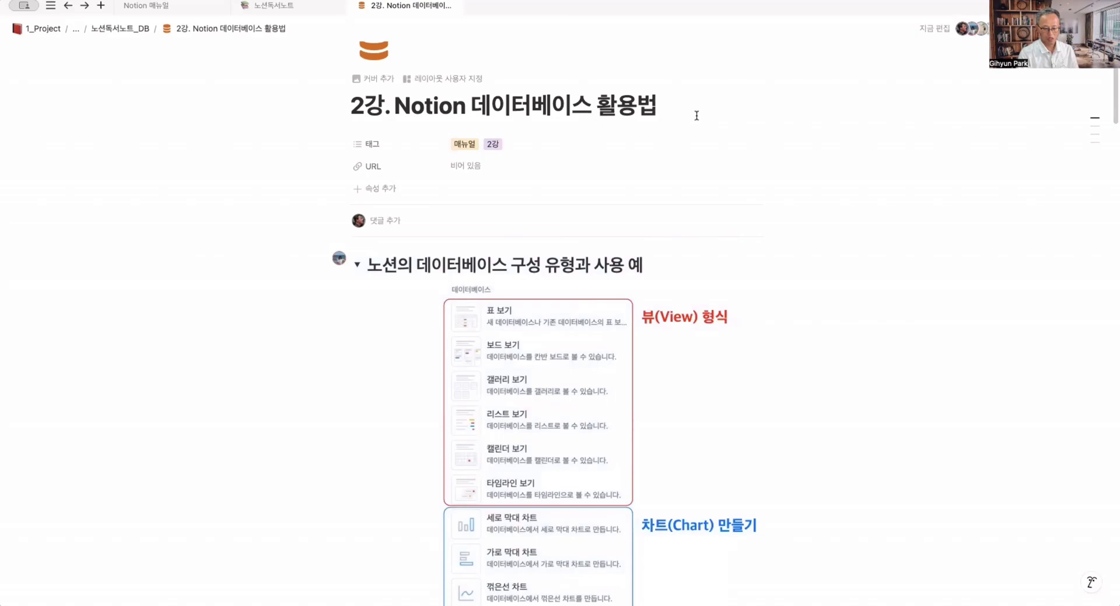
Add an empty block above the first toggle heading and browse the list of insertable block types without choosing one
left_click(694, 110)
key("Return")
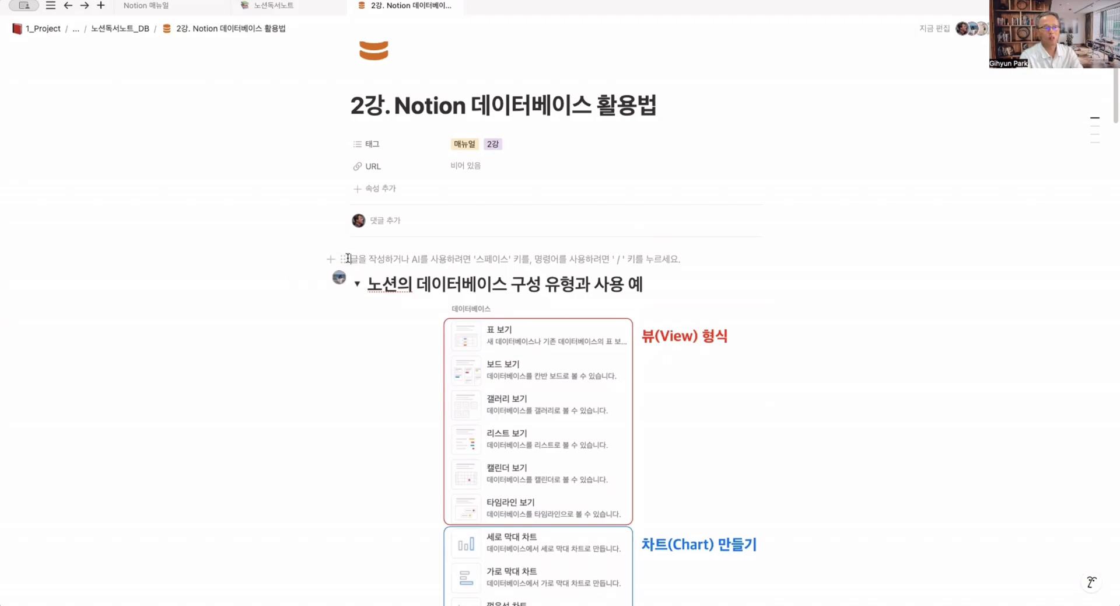
type("/")
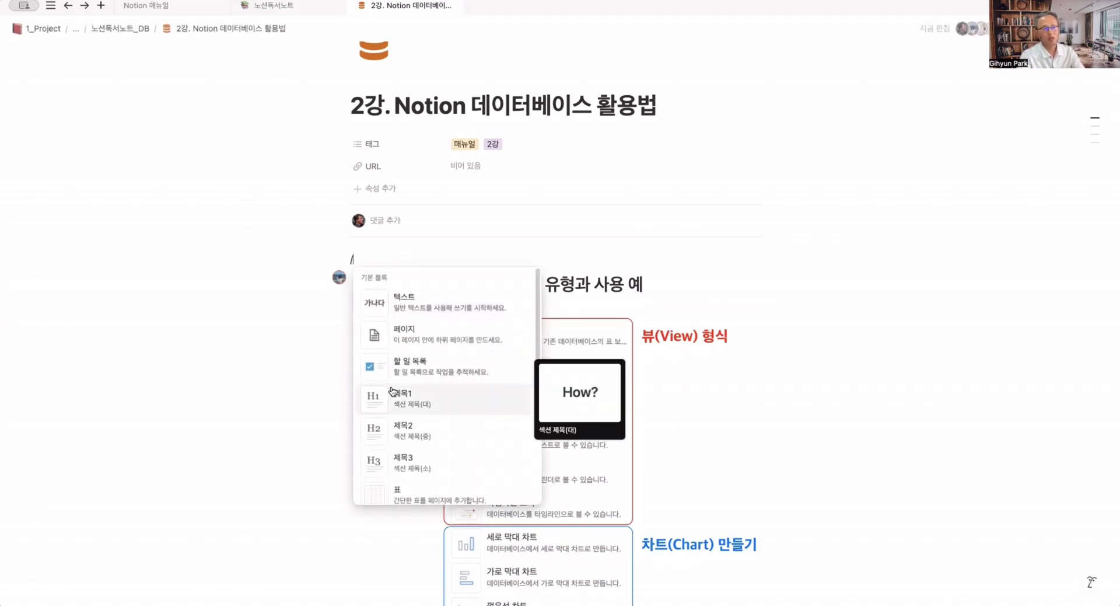
scroll(426, 419, "down", 3)
scroll(425, 419, "down", 10)
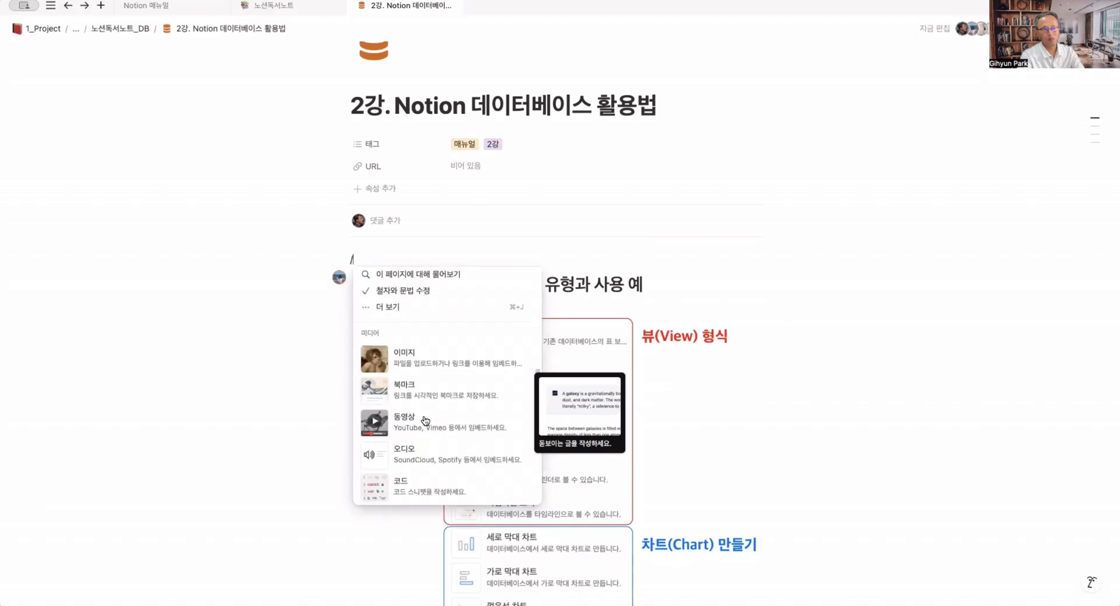
scroll(425, 420, "up", 15)
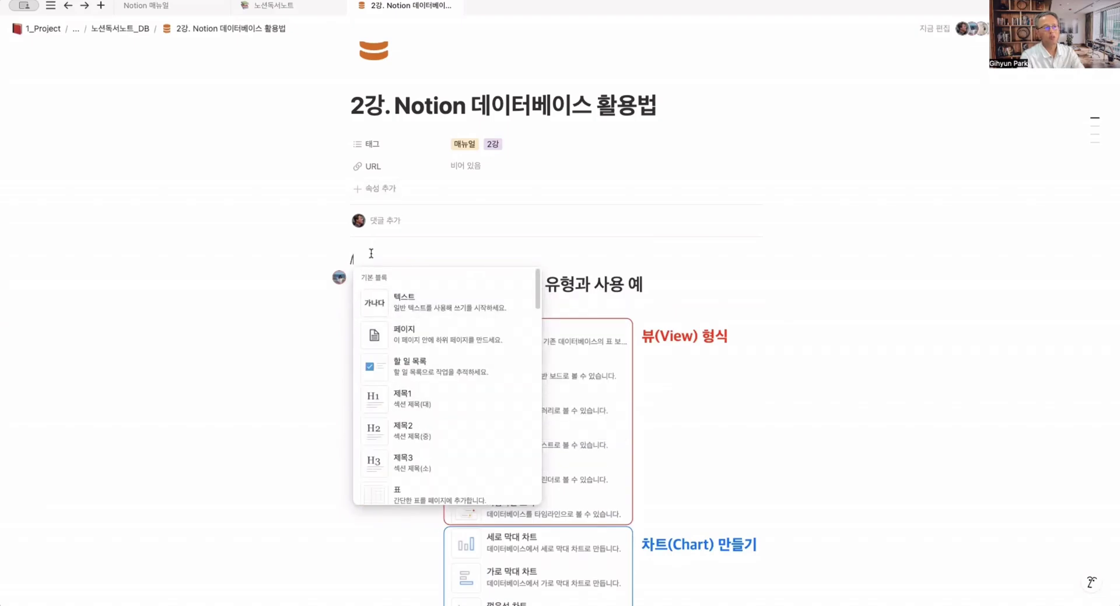
key("BackSpace")
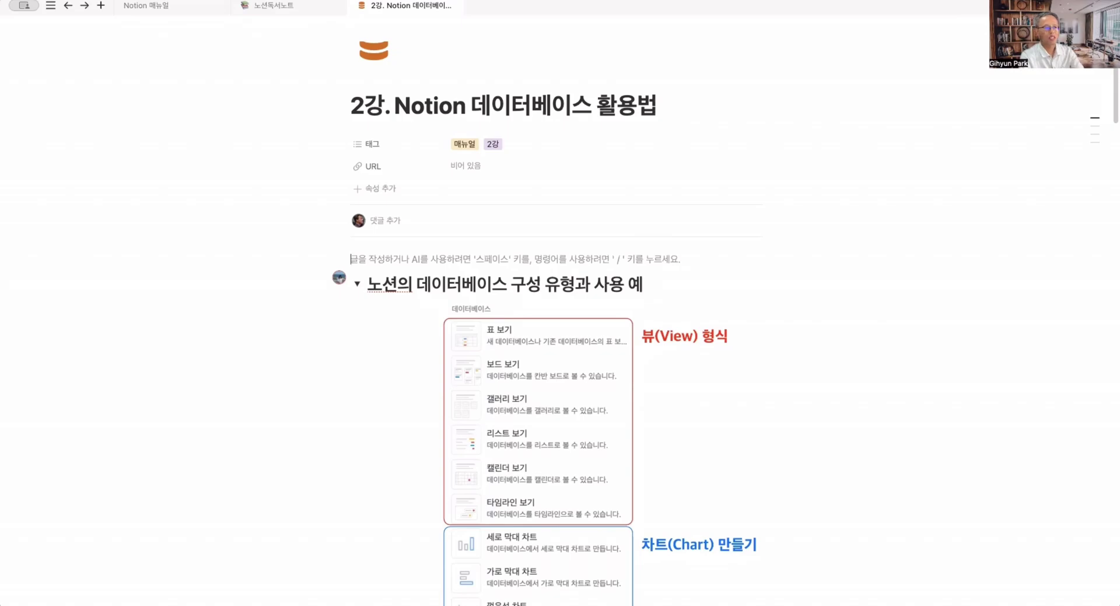
Try turning the empty block into a toggle list, and remove the toggle again
type(">")
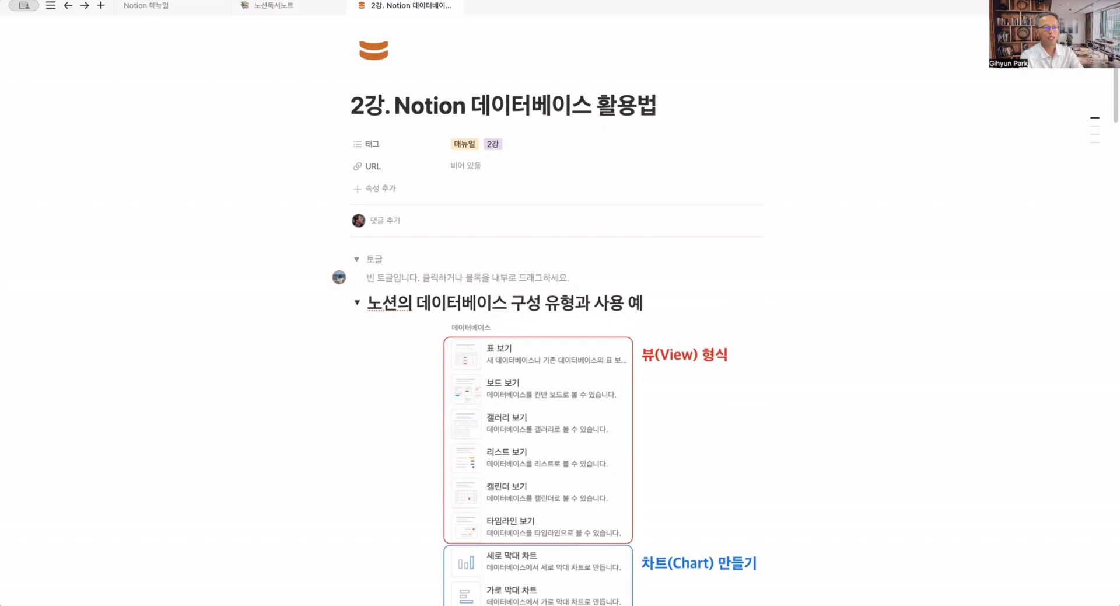
key("BackSpace")
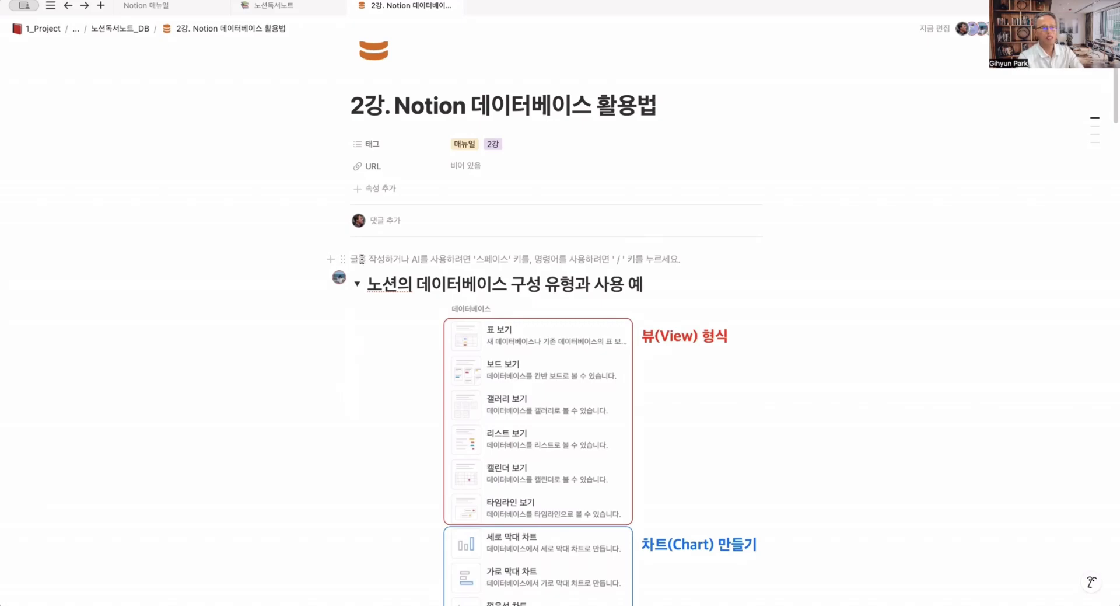
Filter the insertable blocks by 데이터 in the empty block and look through the database view, chart and form options
scroll(426, 268, "down", 1)
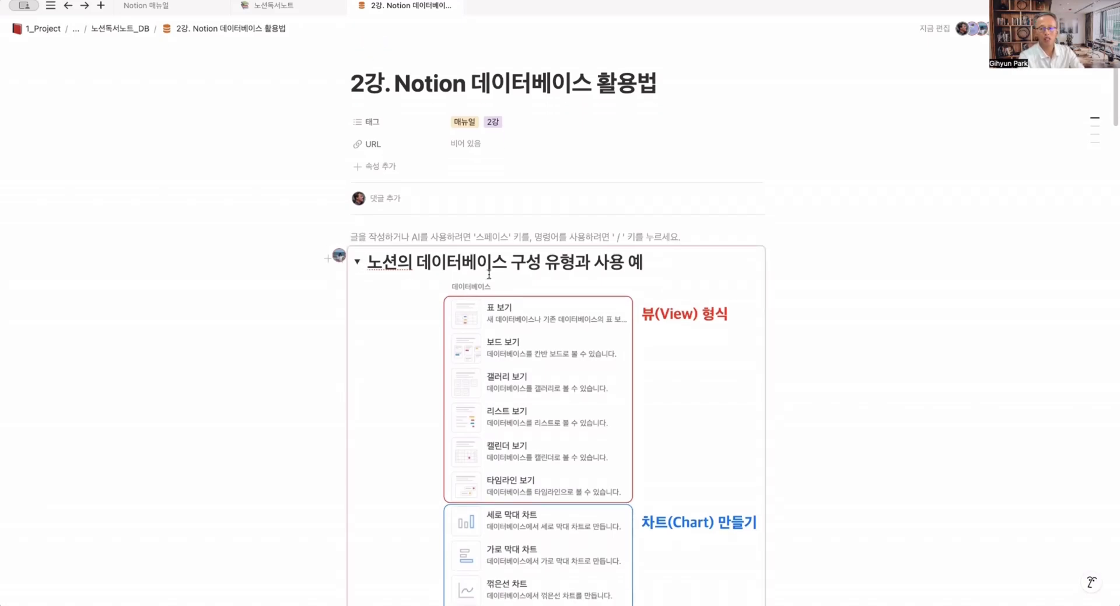
type("/")
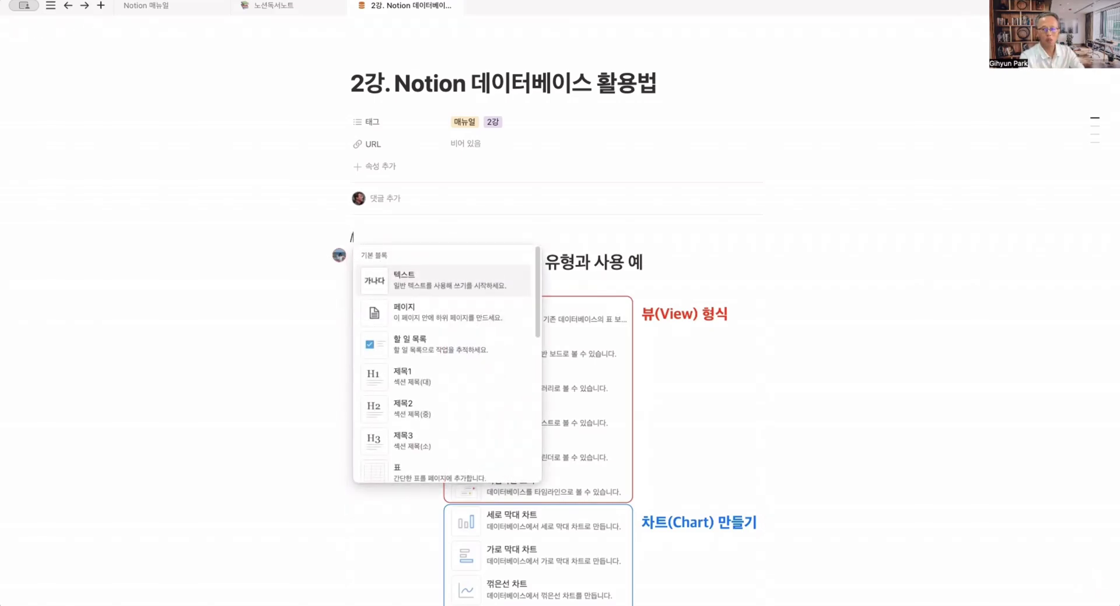
type("데이터")
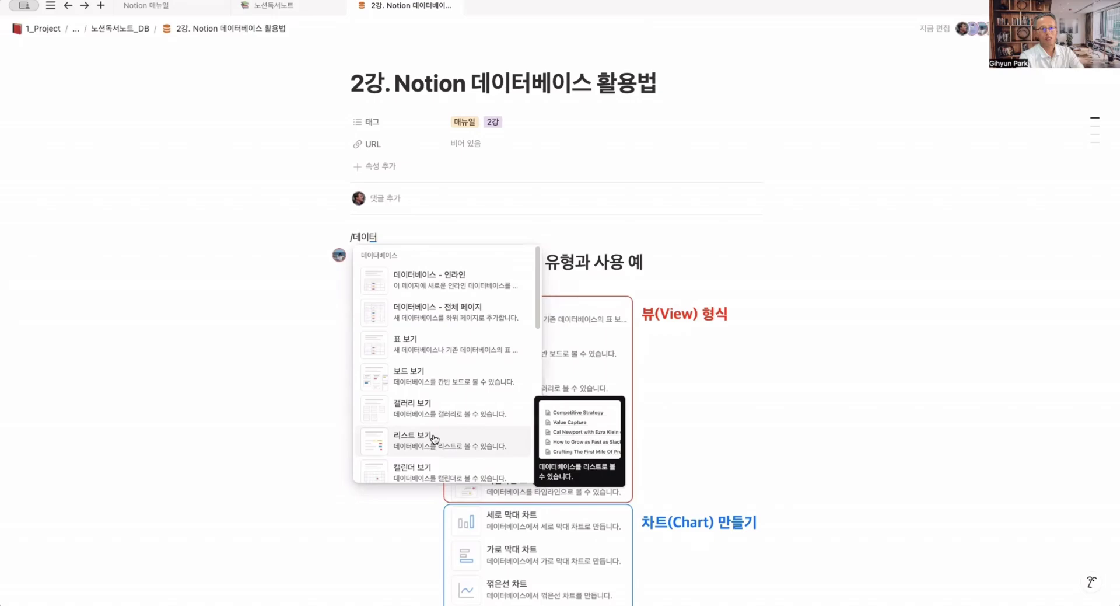
scroll(435, 438, "down", 1)
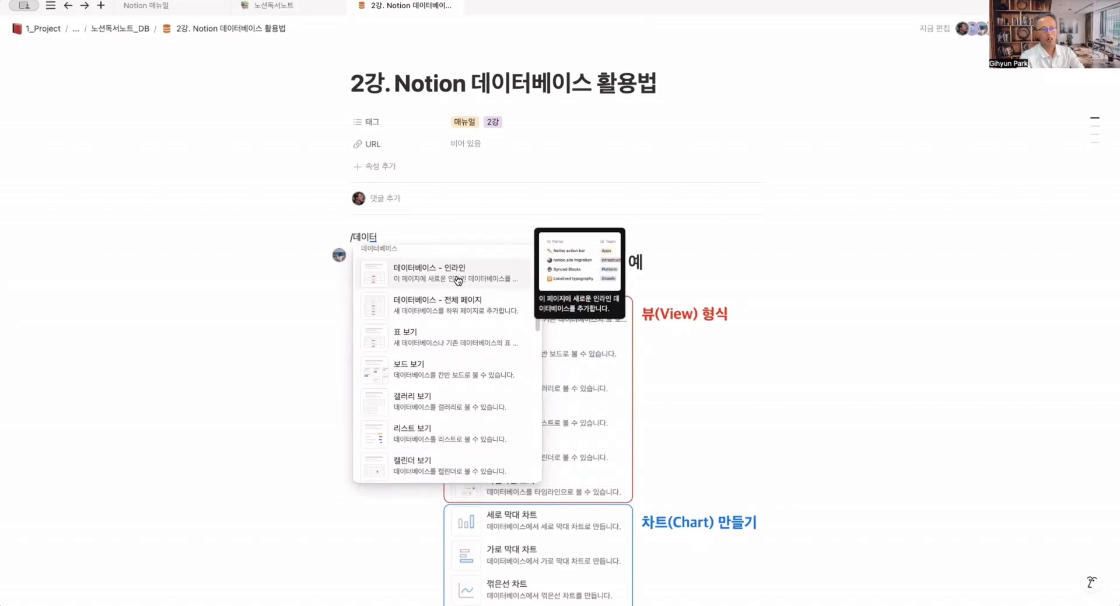
scroll(458, 280, "down", 1)
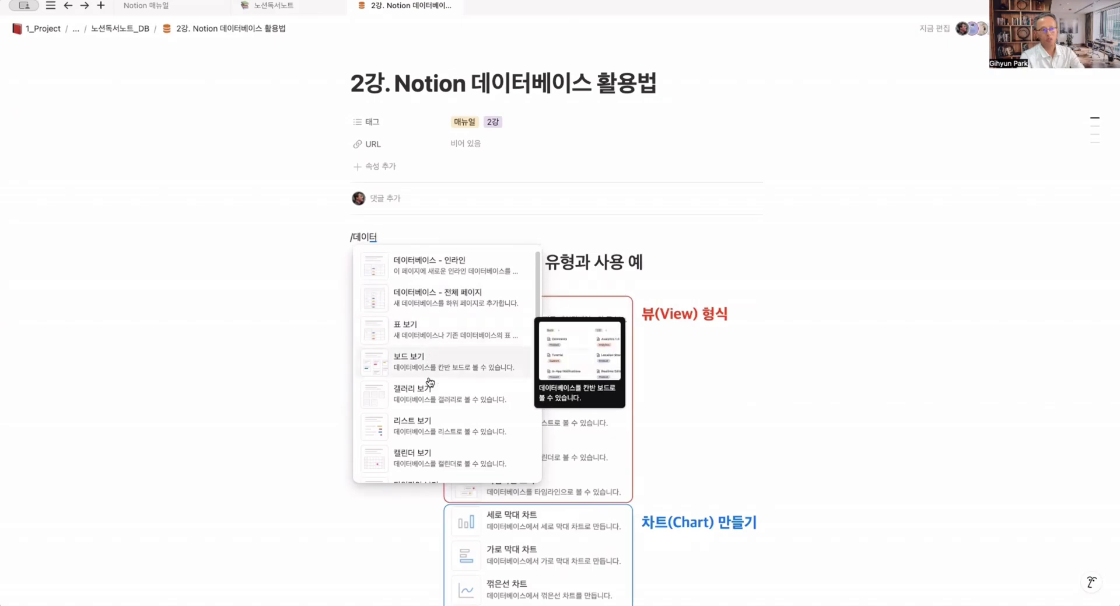
scroll(430, 456, "down", 1)
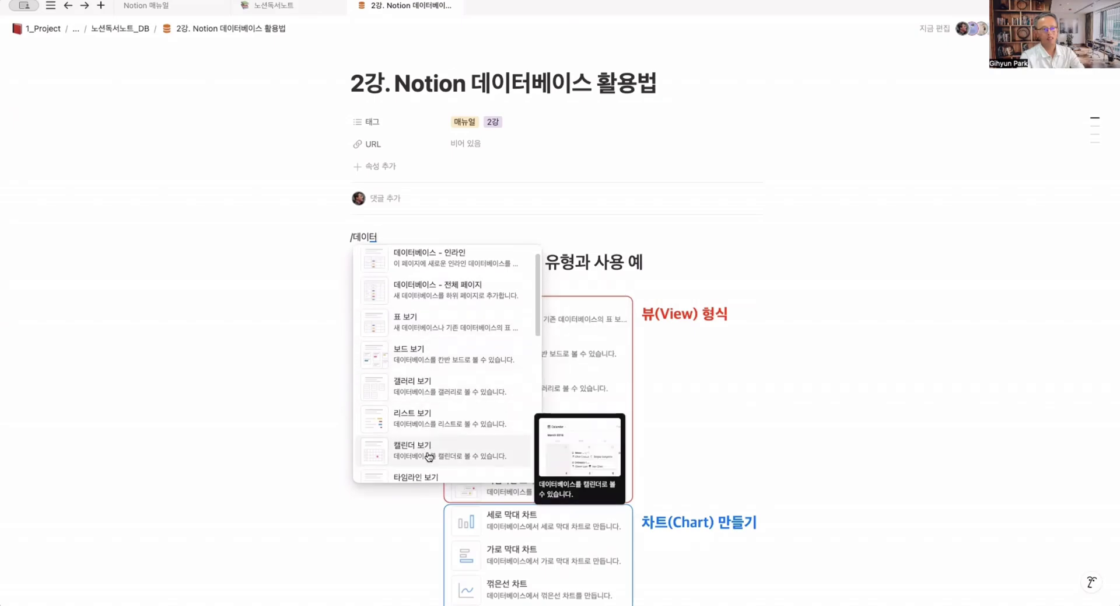
scroll(429, 456, "down", 3)
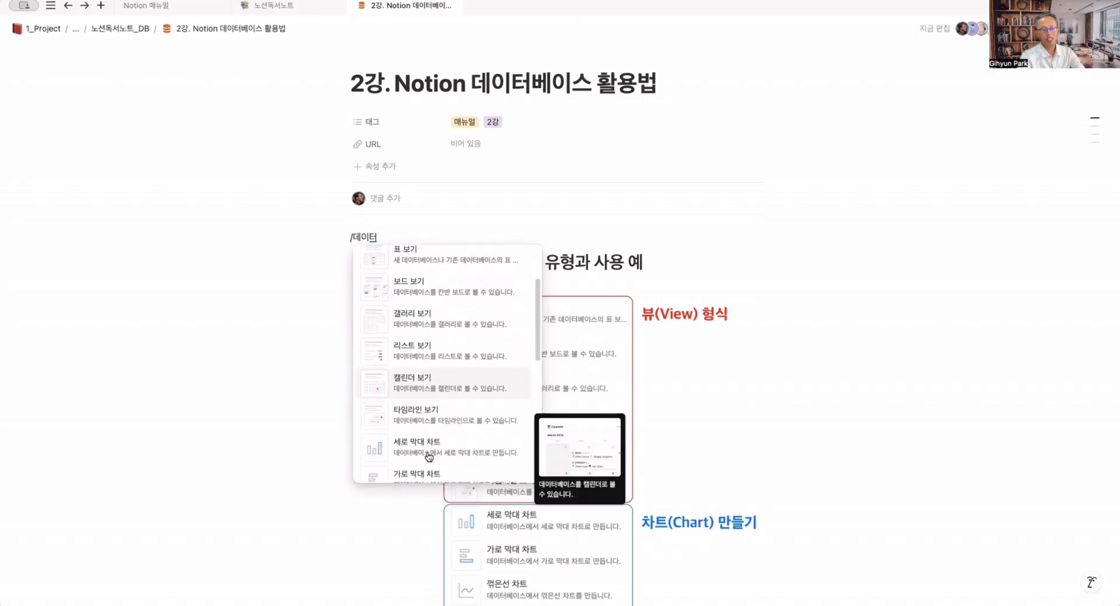
scroll(430, 456, "down", 3)
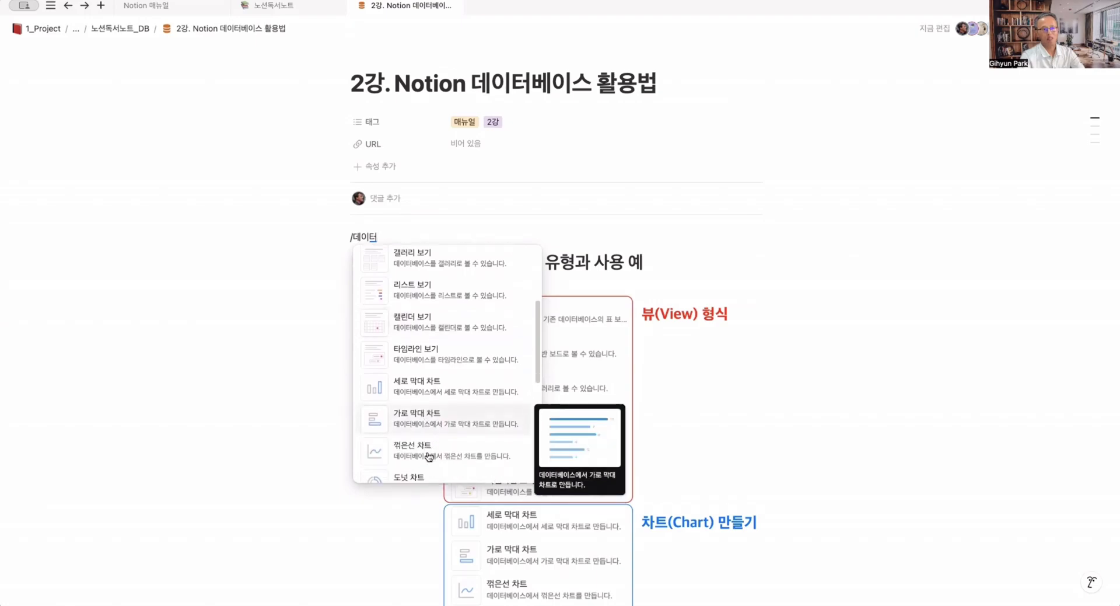
scroll(429, 456, "down", 3)
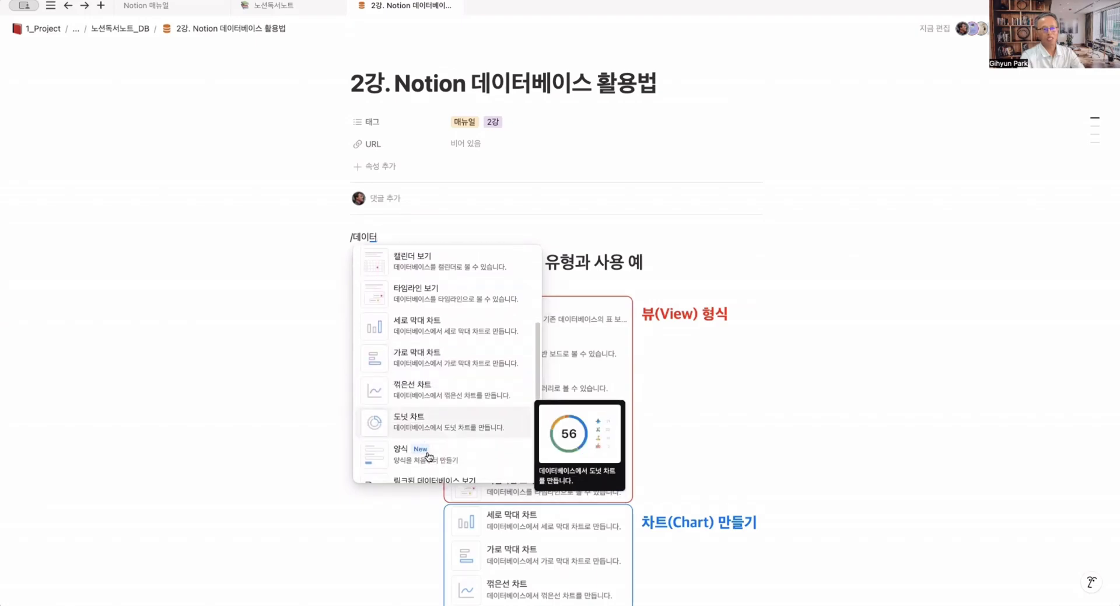
scroll(430, 457, "down", 3)
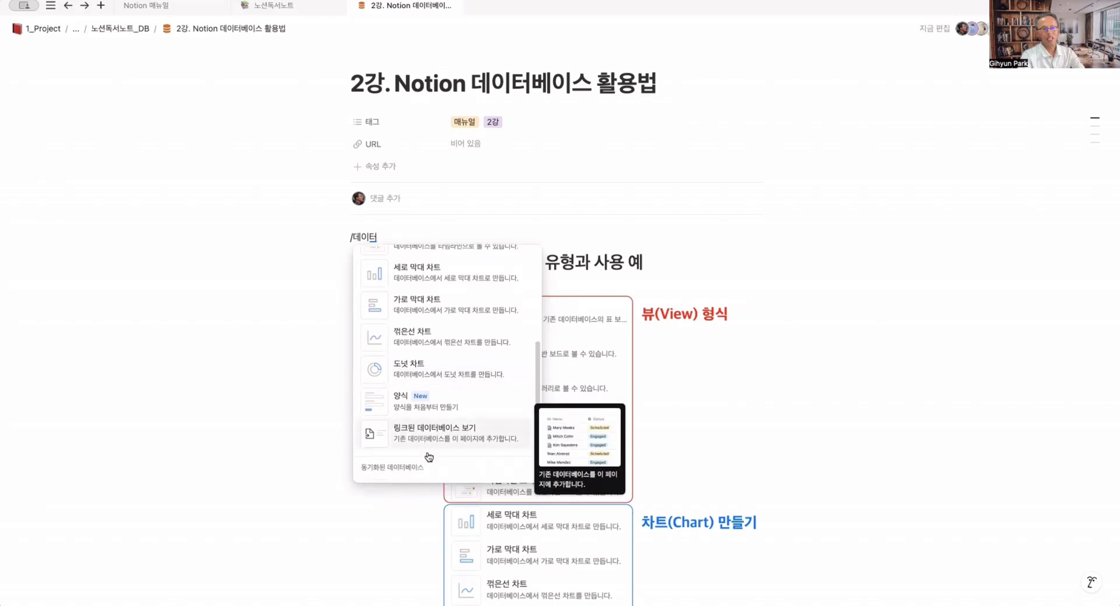
scroll(430, 458, "down", 1)
scroll(444, 438, "up", 2)
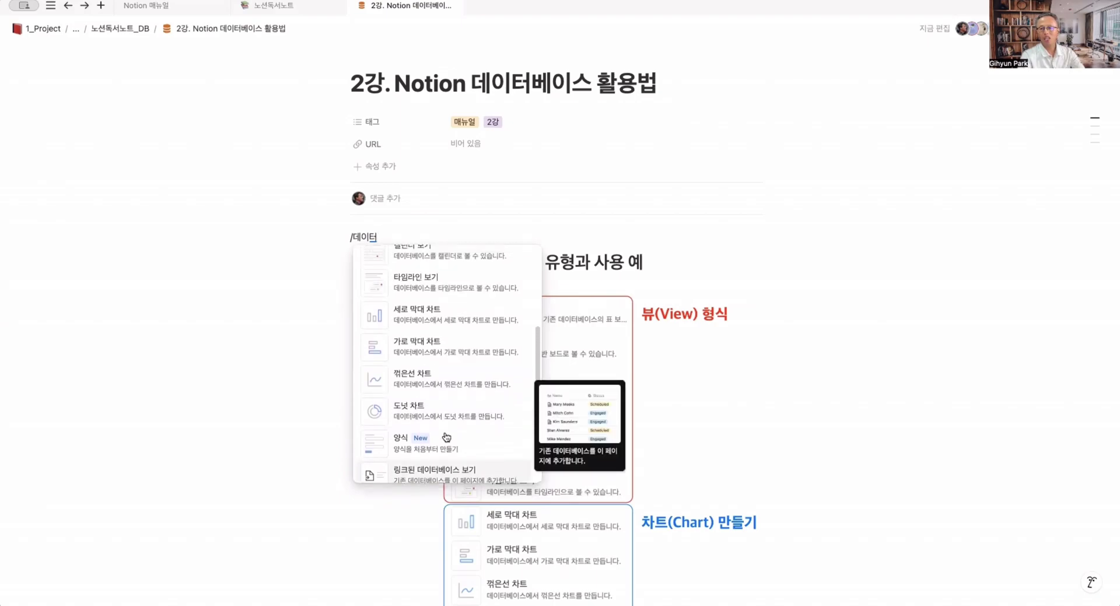
scroll(447, 437, "up", 10)
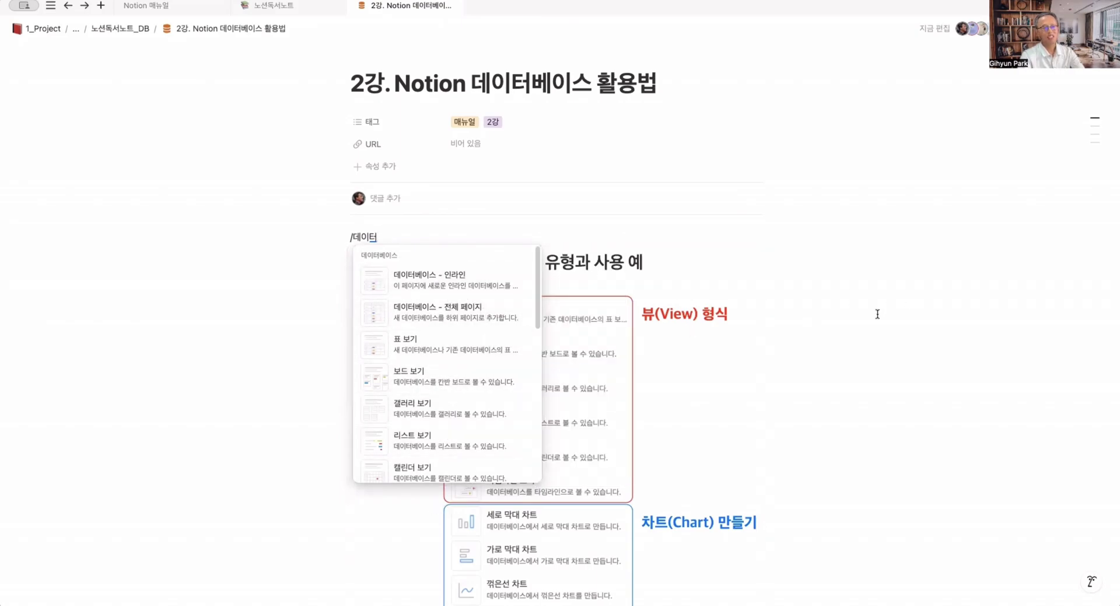
Dismiss the block list and examine the picture of database types under the first toggle heading
left_click_drag(877, 313, 641, 350)
scroll(590, 438, "down", 2)
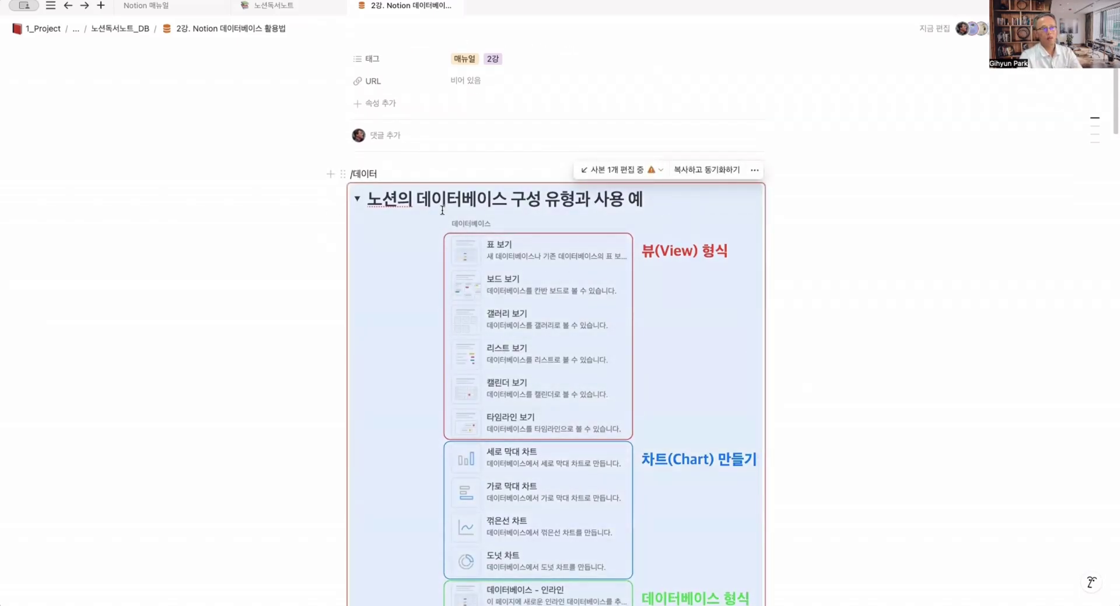
scroll(548, 367, "down", 2)
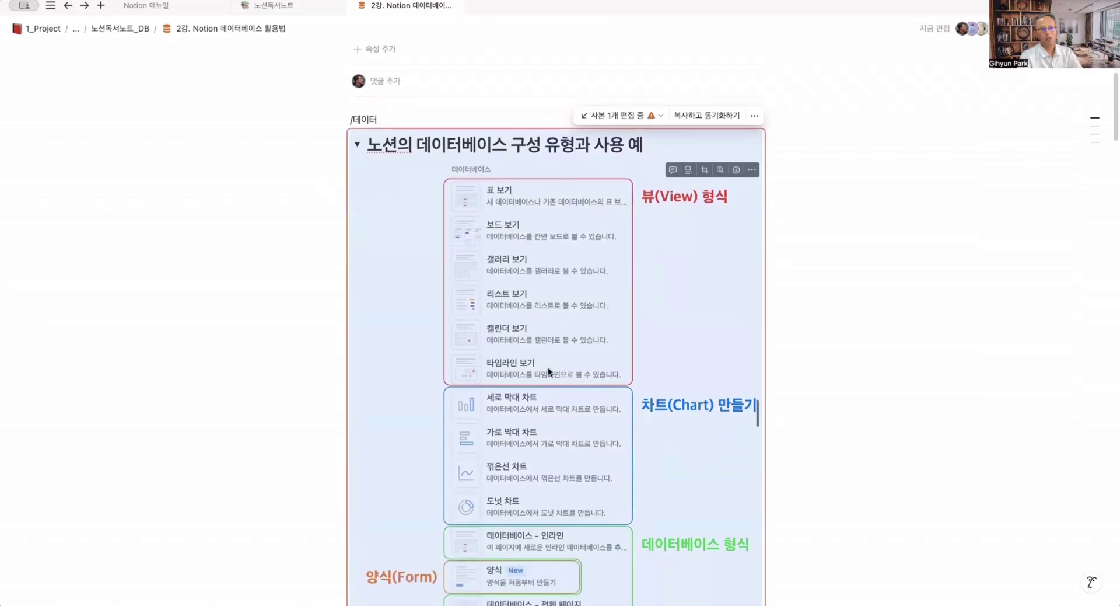
scroll(547, 369, "down", 1)
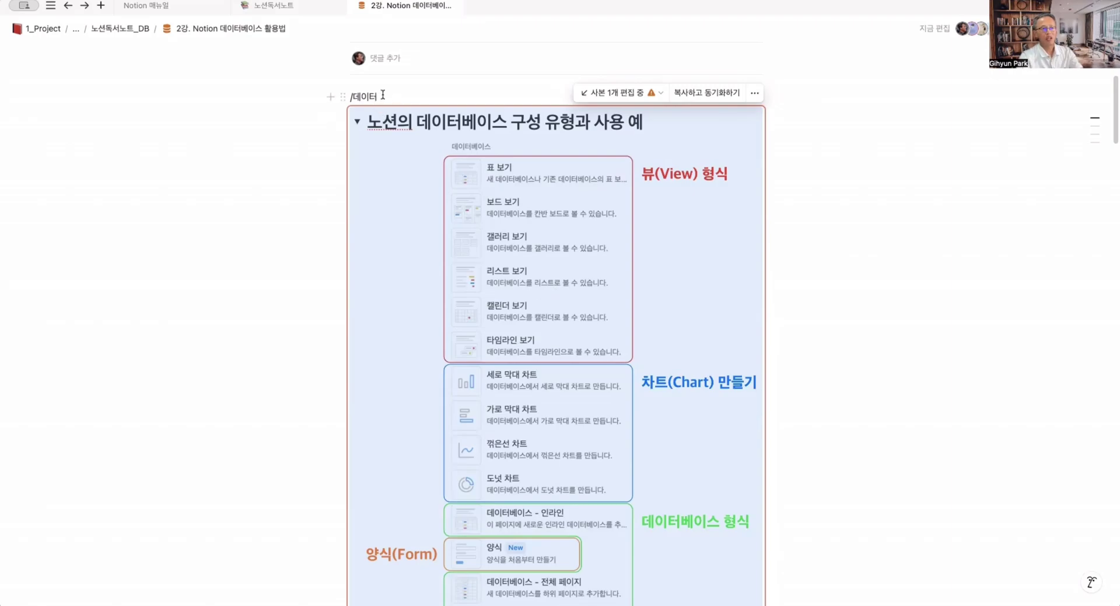
Replace the /데이터 text above the first toggle heading with an inline database based on a new table
left_click_drag(382, 95, 371, 95)
scroll(368, 97, "up", 2)
left_click_drag(368, 153, 330, 161)
key("Right")
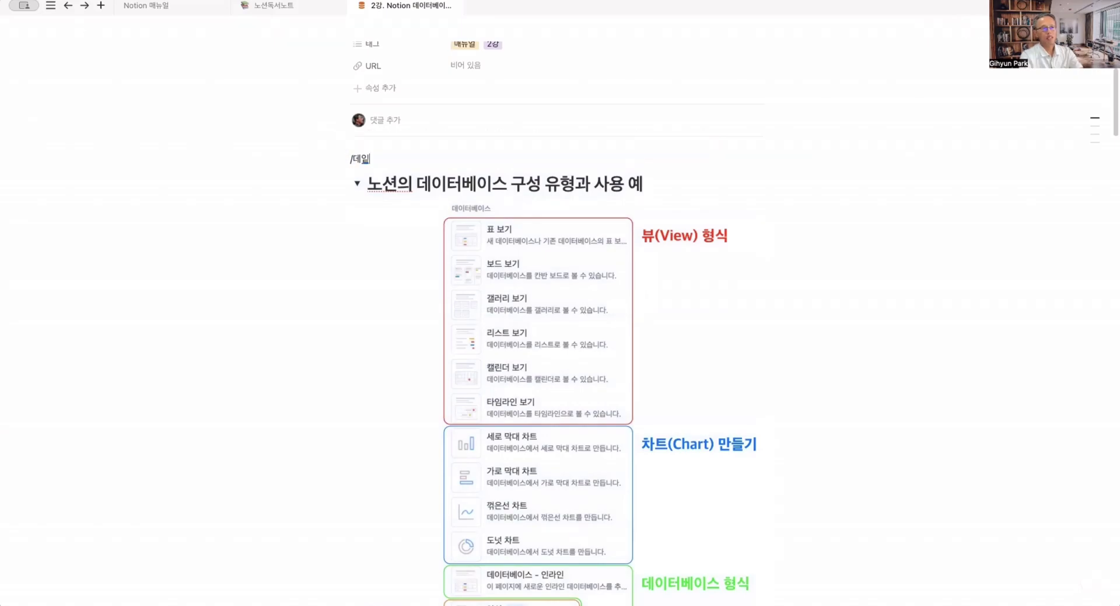
key("BackSpace")
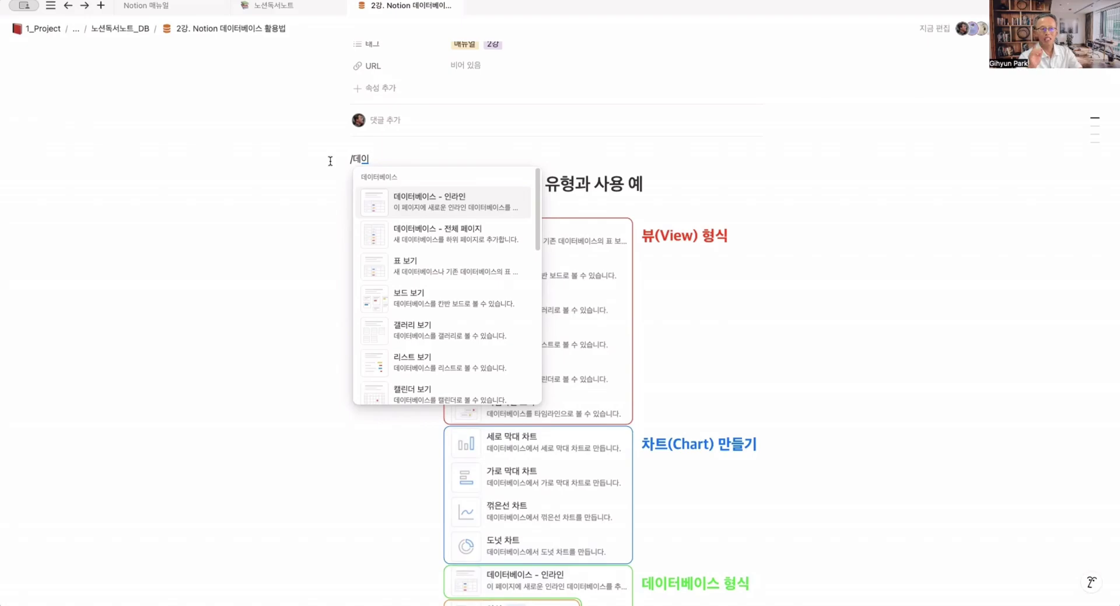
mouse_move(425, 201)
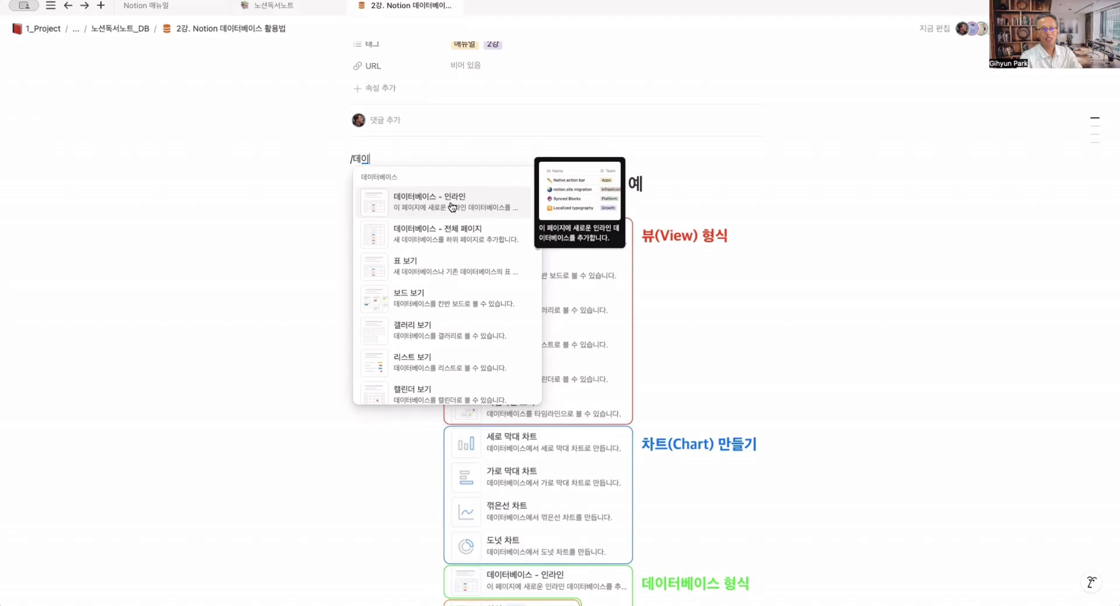
left_click(452, 206)
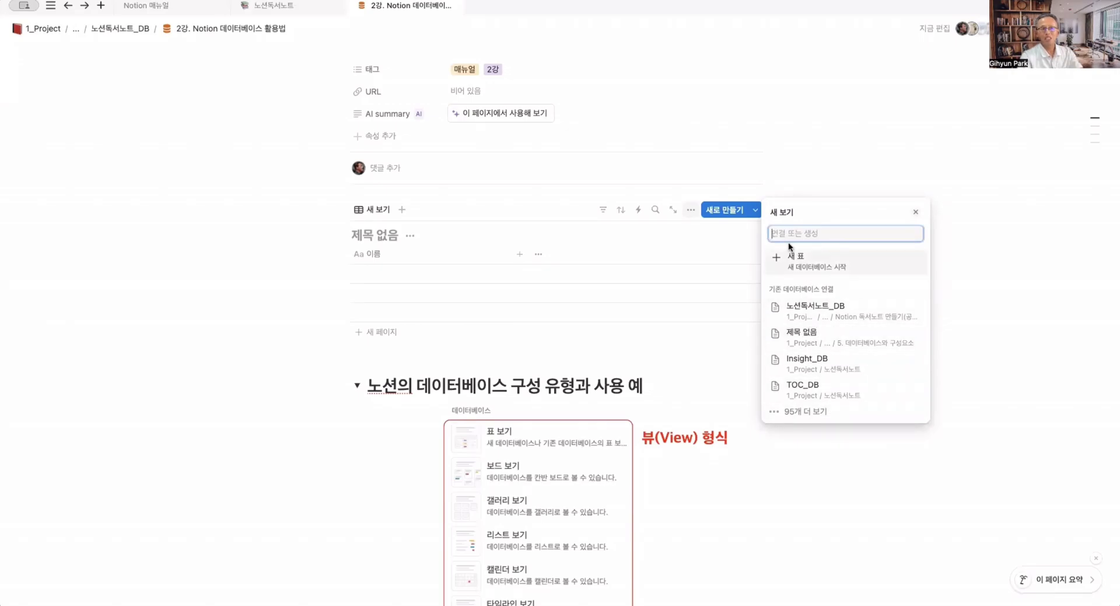
left_click(801, 261)
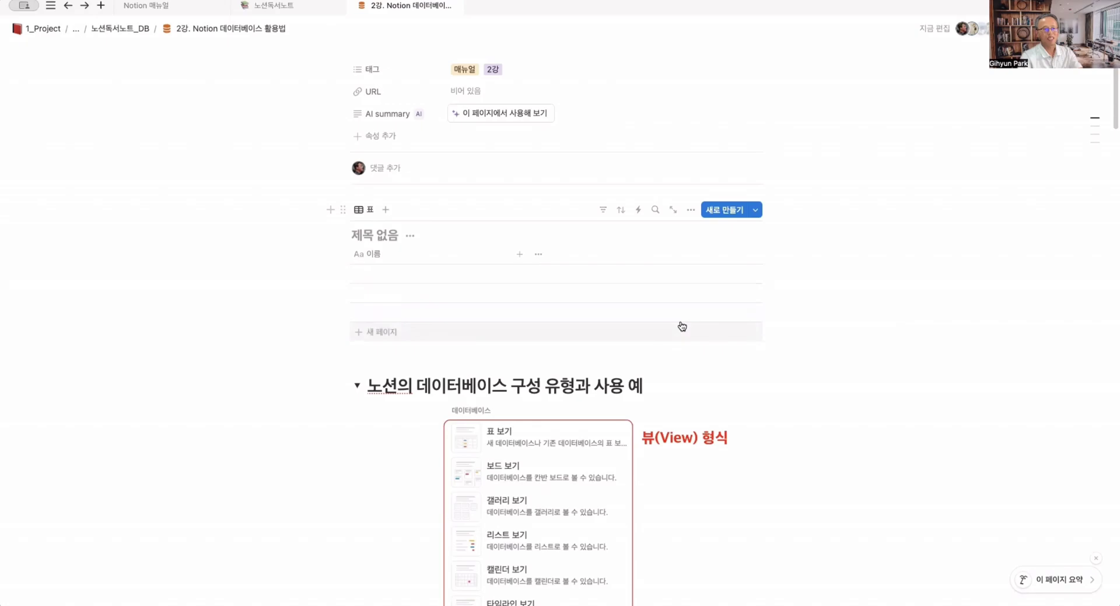
Title the new inline database Test_DB
left_click(398, 236)
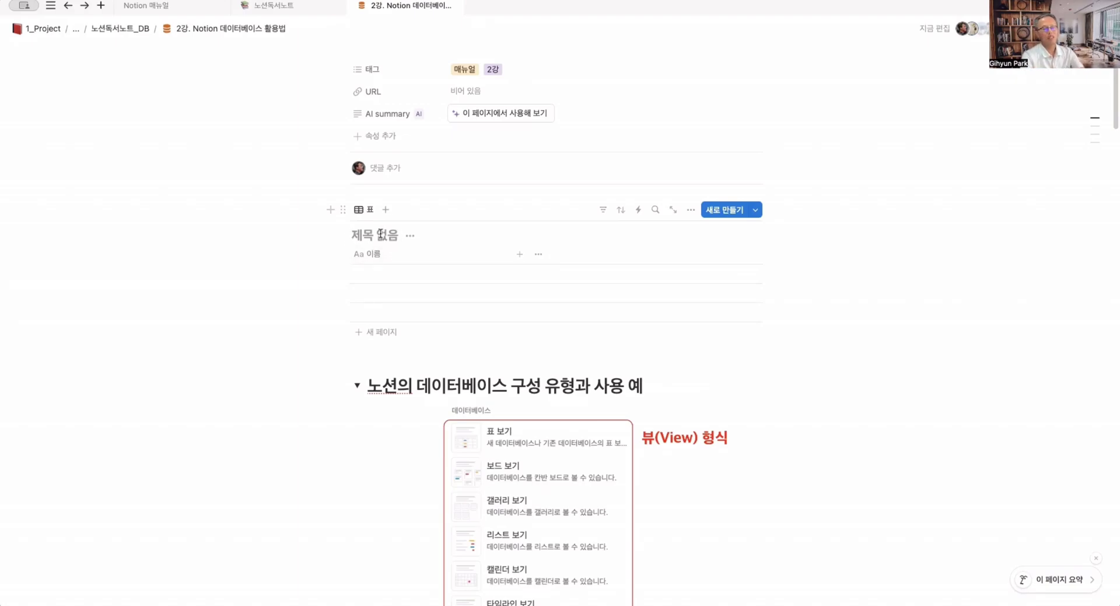
type("ㅆ")
key("BackSpace")
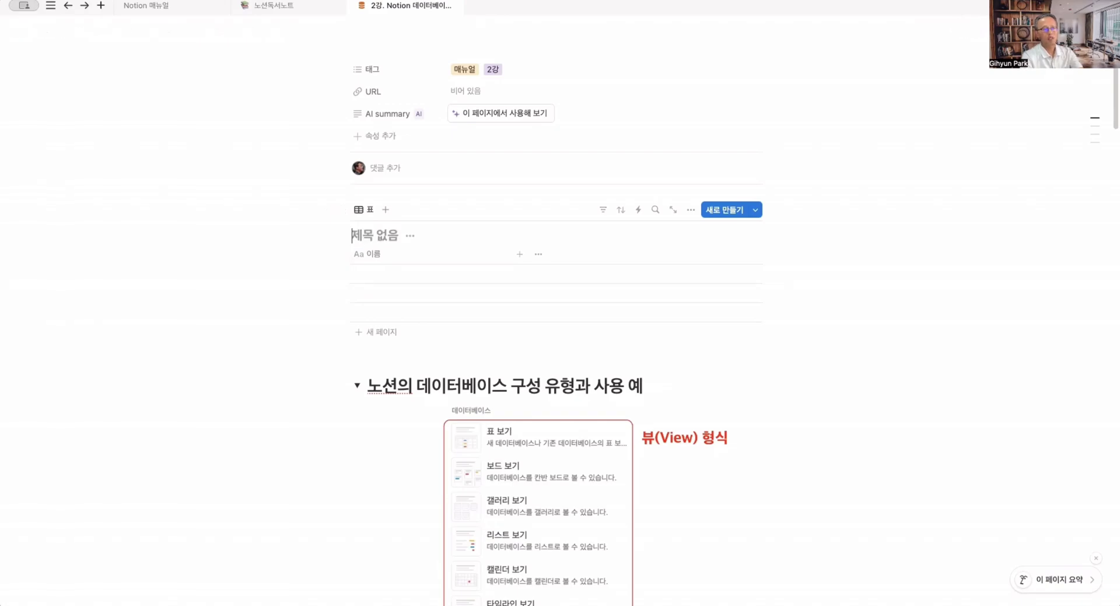
type("Test")
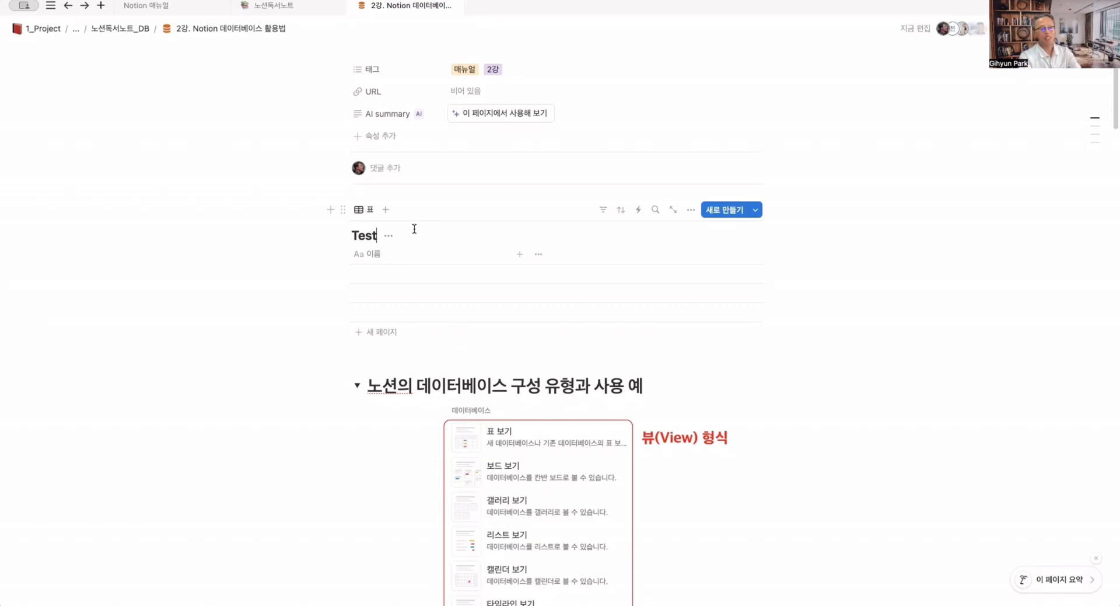
type("_DB")
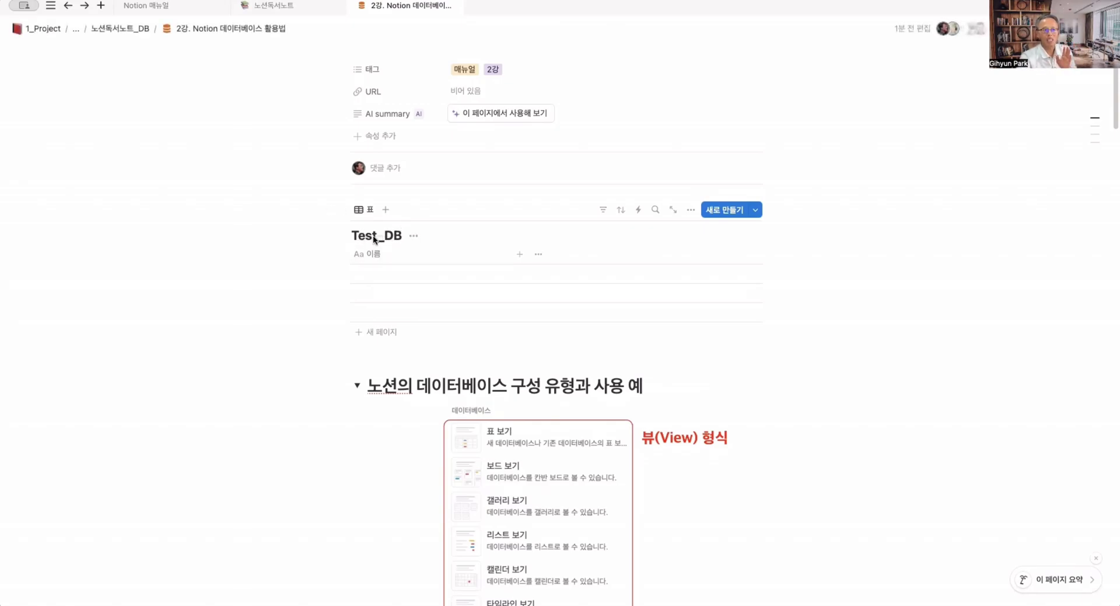
left_click_drag(399, 235, 378, 236)
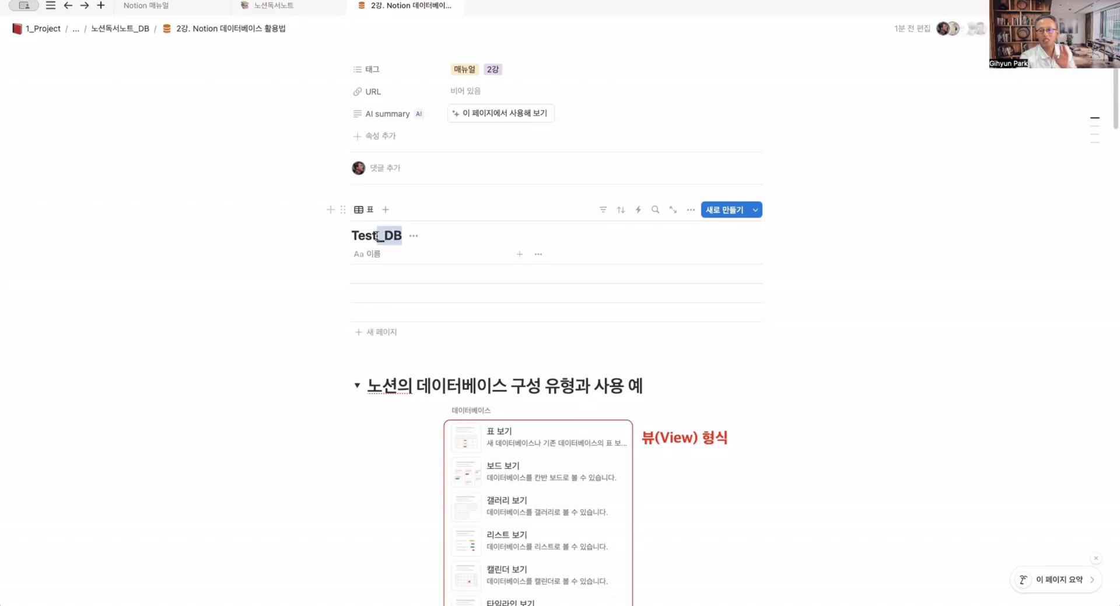
left_click(434, 234)
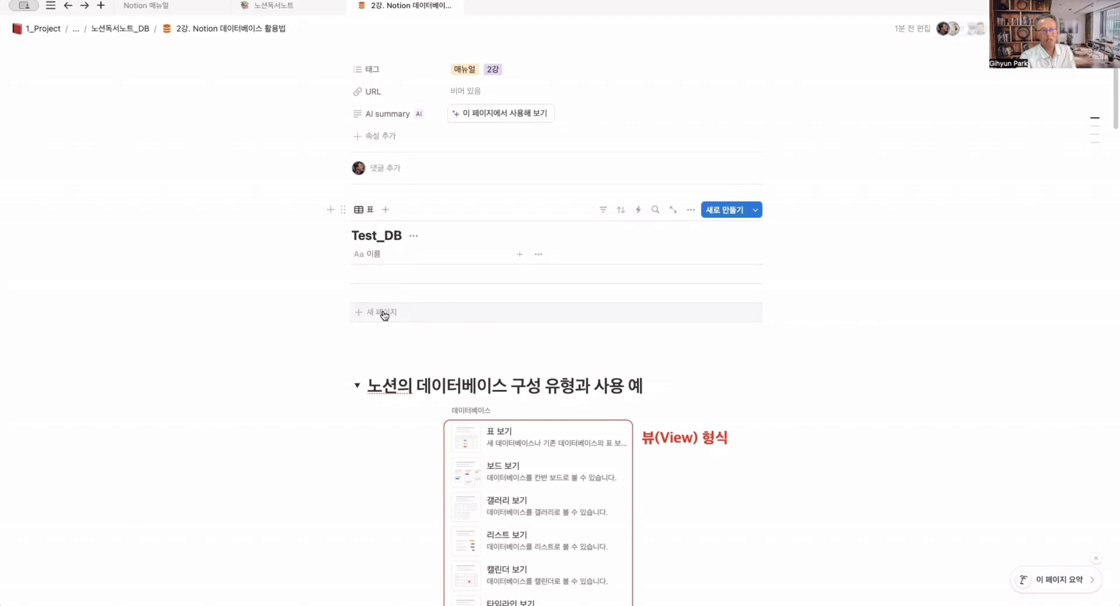
left_click_drag(306, 271, 411, 315)
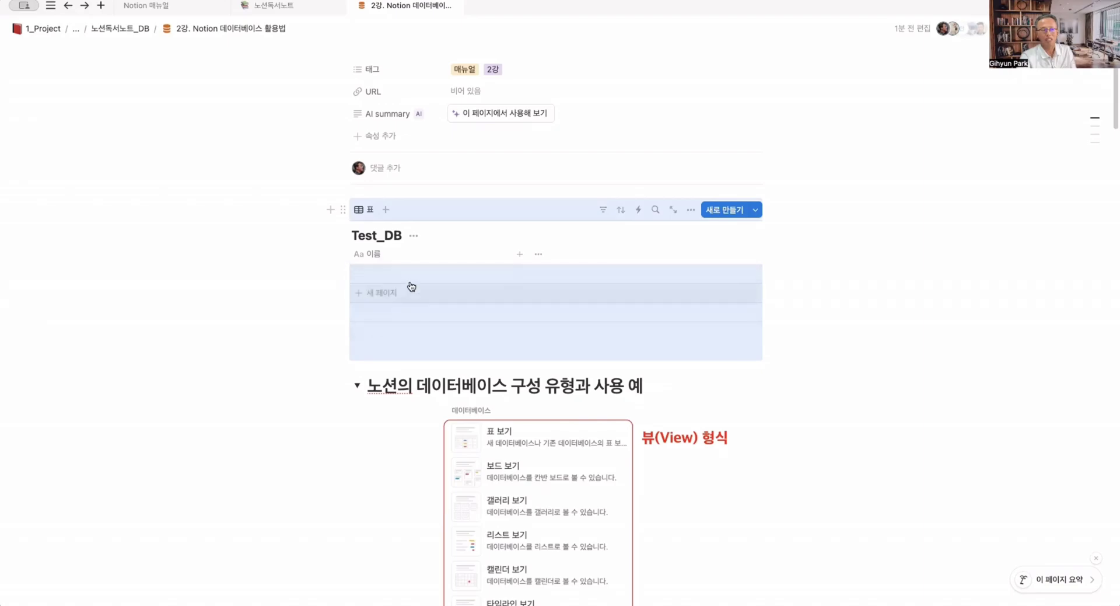
left_click(411, 288)
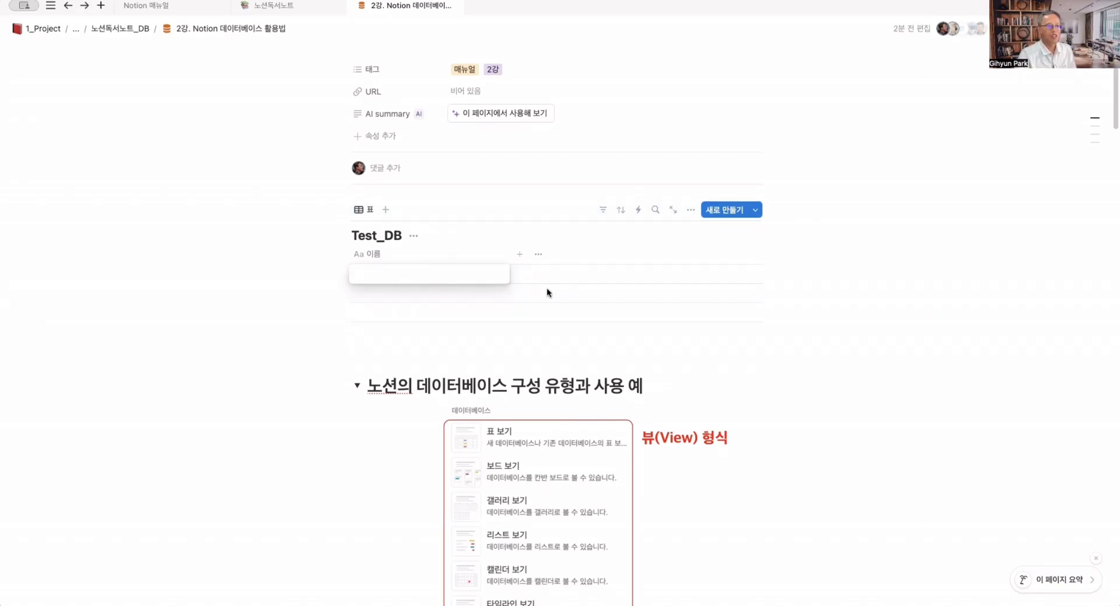
key("Escape")
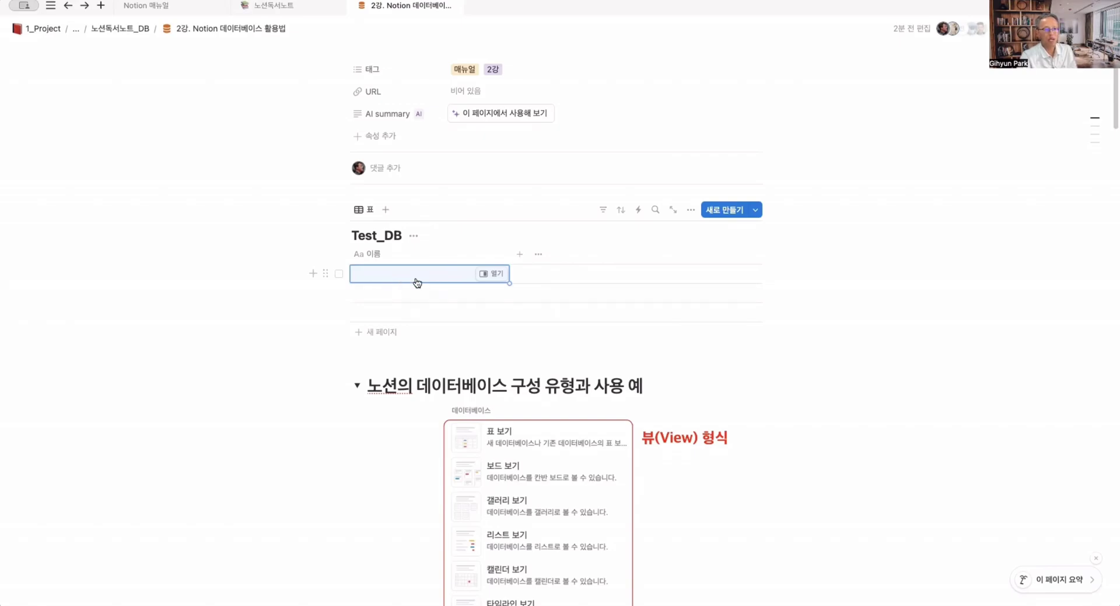
left_click(386, 294)
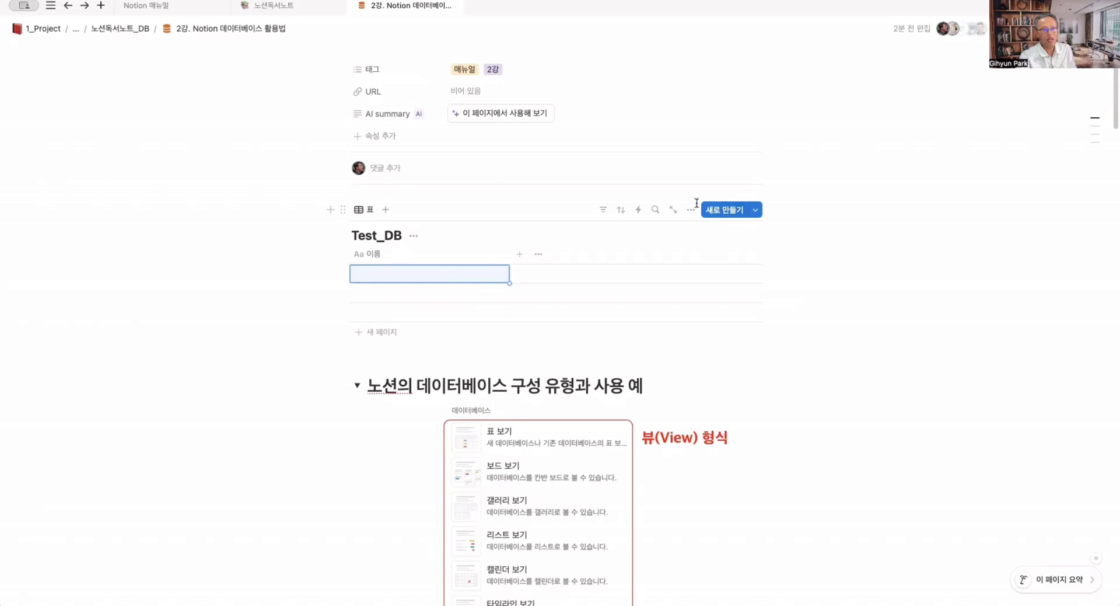
Go to the 노션 데이터베이스의 특징과 구성요소 section and turn on full width for the page
scroll(612, 475, "down", 20)
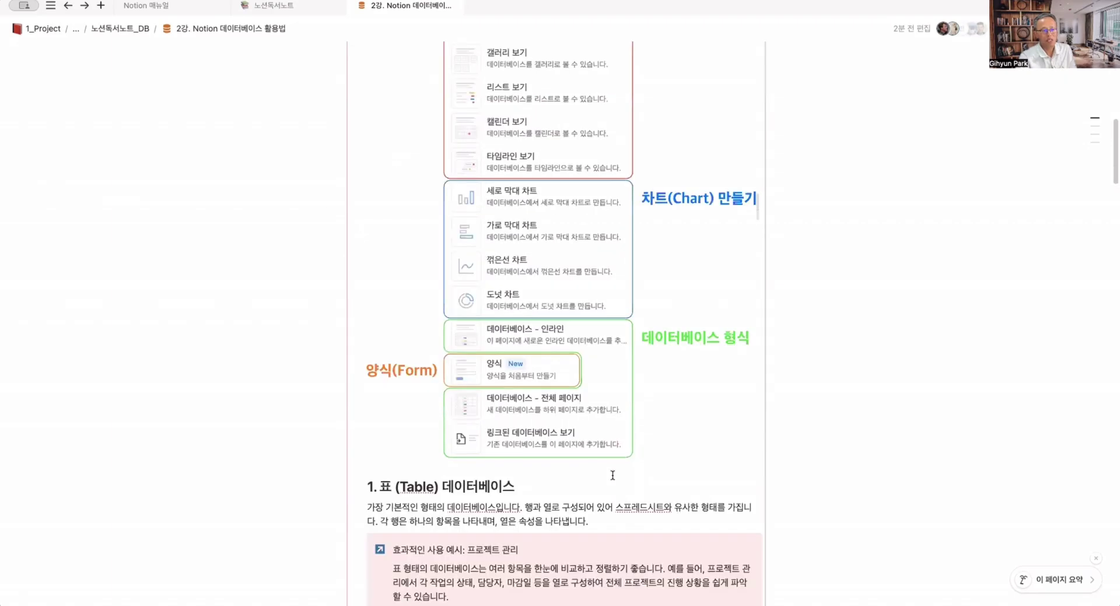
scroll(612, 475, "down", 15)
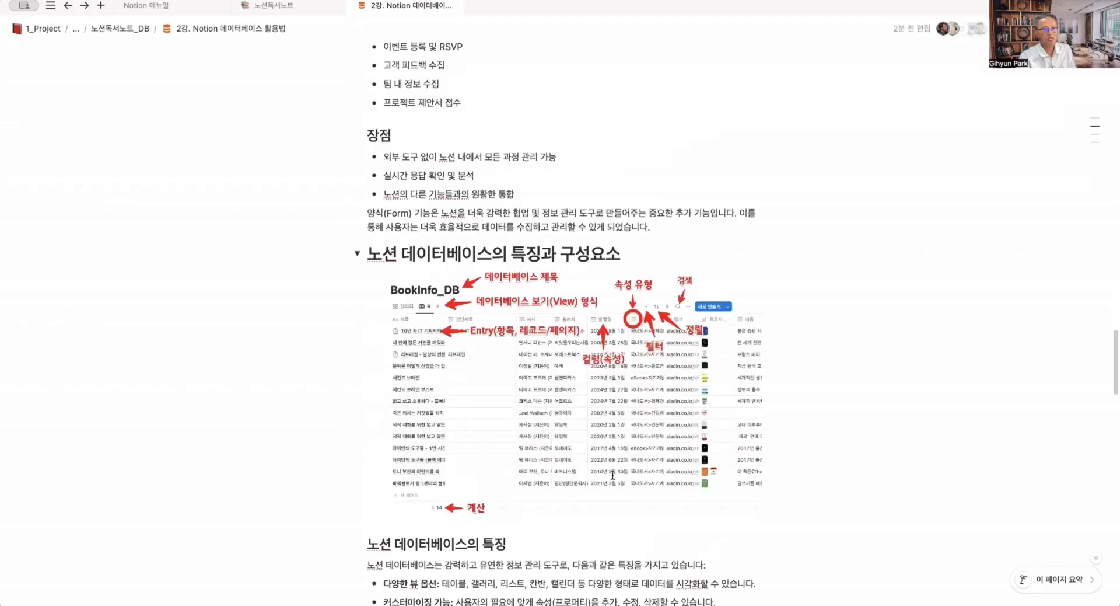
left_click(603, 378)
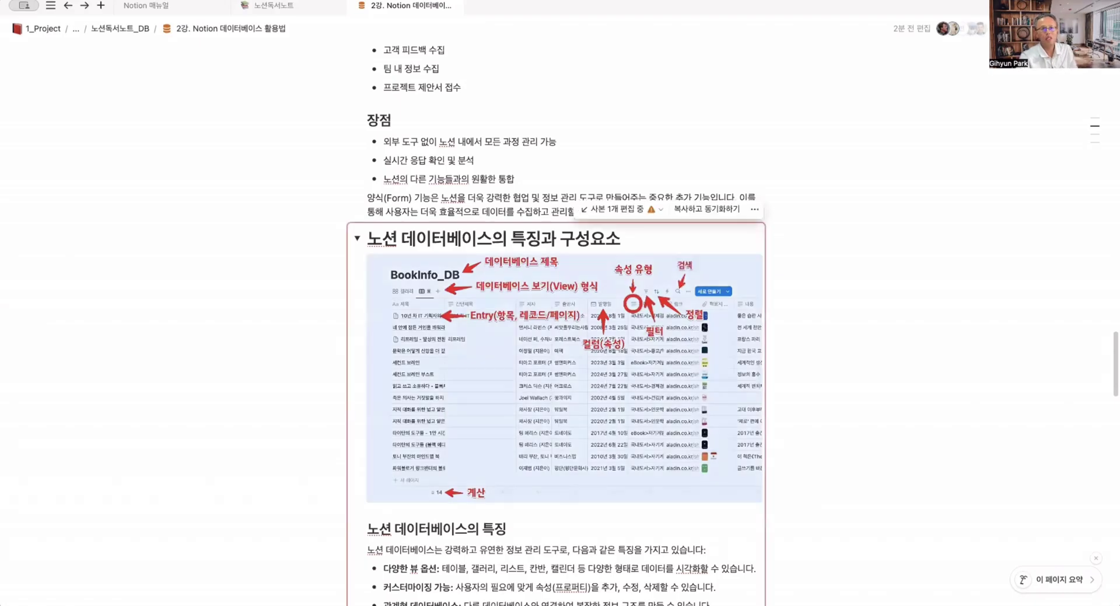
left_click(1103, 28)
left_click(1095, 112)
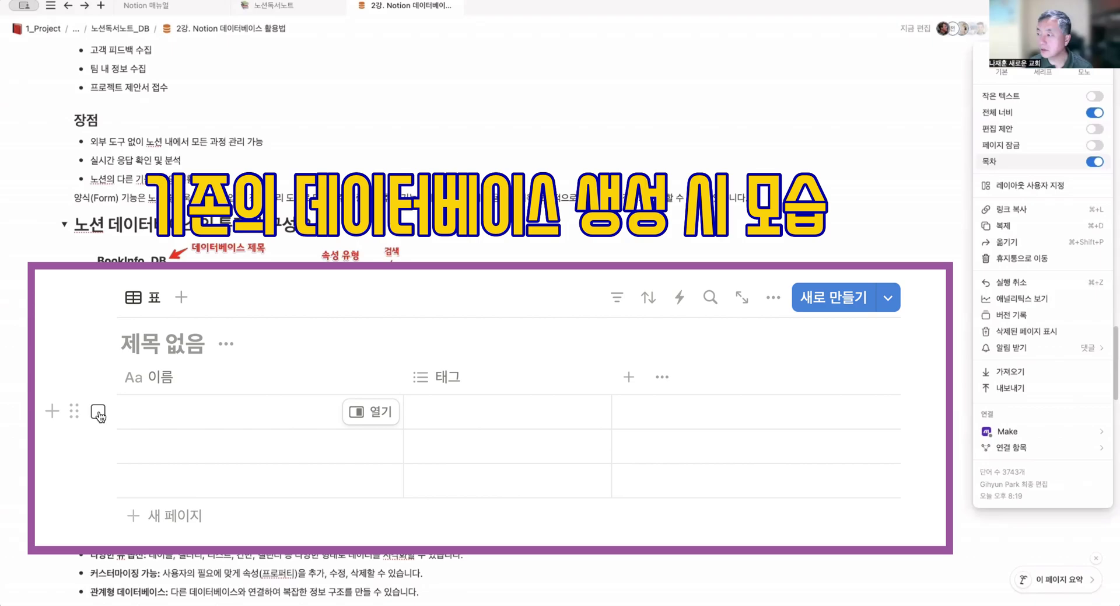
key("Escape")
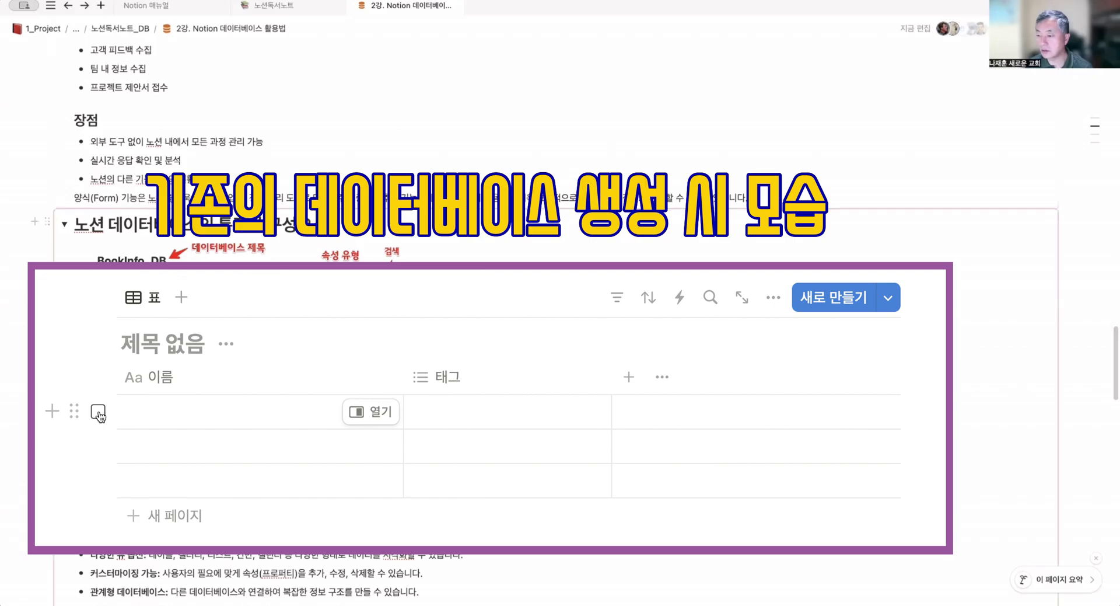
Compare Test_DB near the page's start with the annotated BookInfo_DB picture in the 노션 데이터베이스의 특징과 구성요소 section
scroll(299, 172, "up", 20)
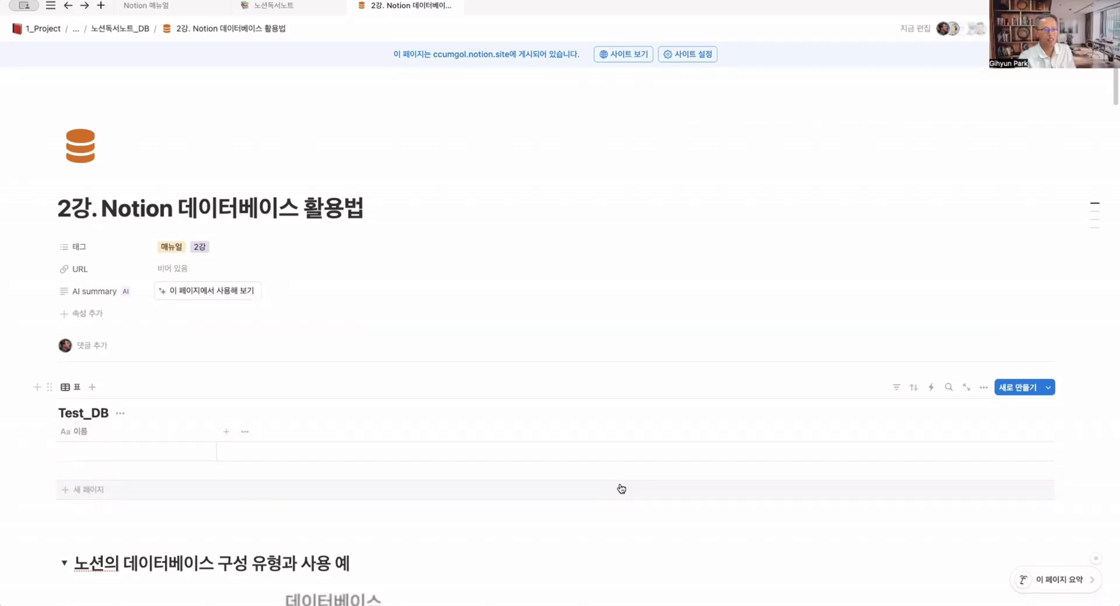
scroll(621, 487, "down", 2)
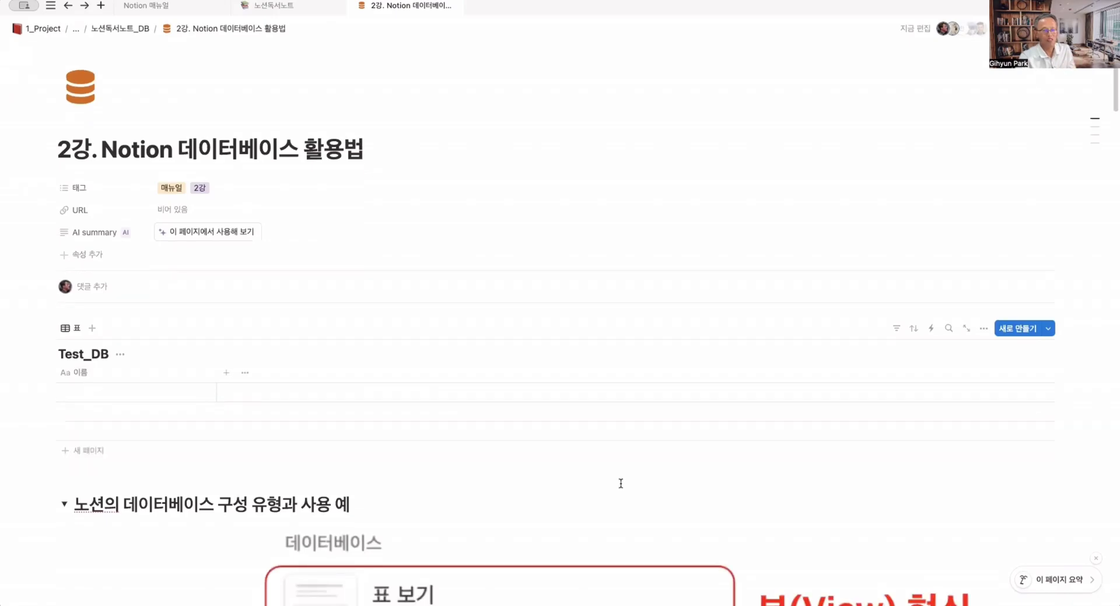
scroll(547, 385, "down", 20)
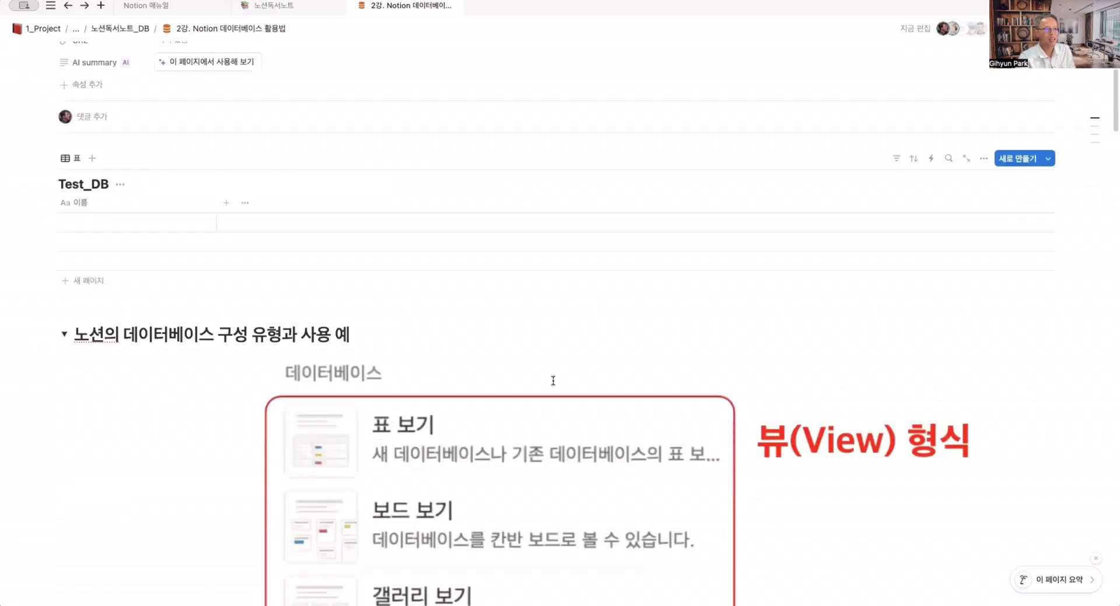
scroll(605, 379, "up", 15)
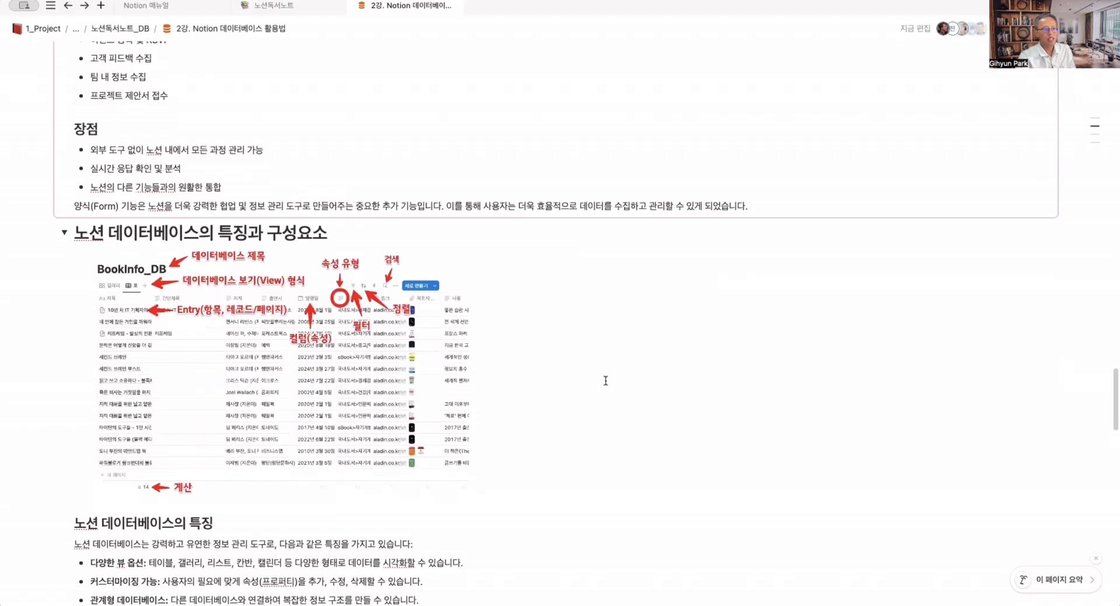
scroll(589, 443, "down", 5)
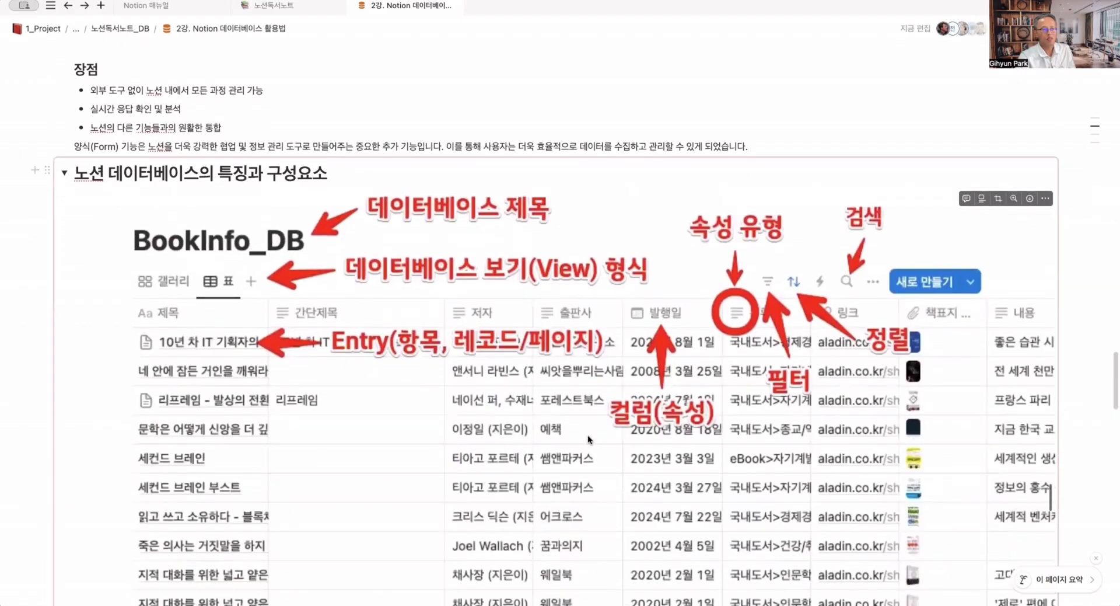
scroll(236, 147, "up", 1)
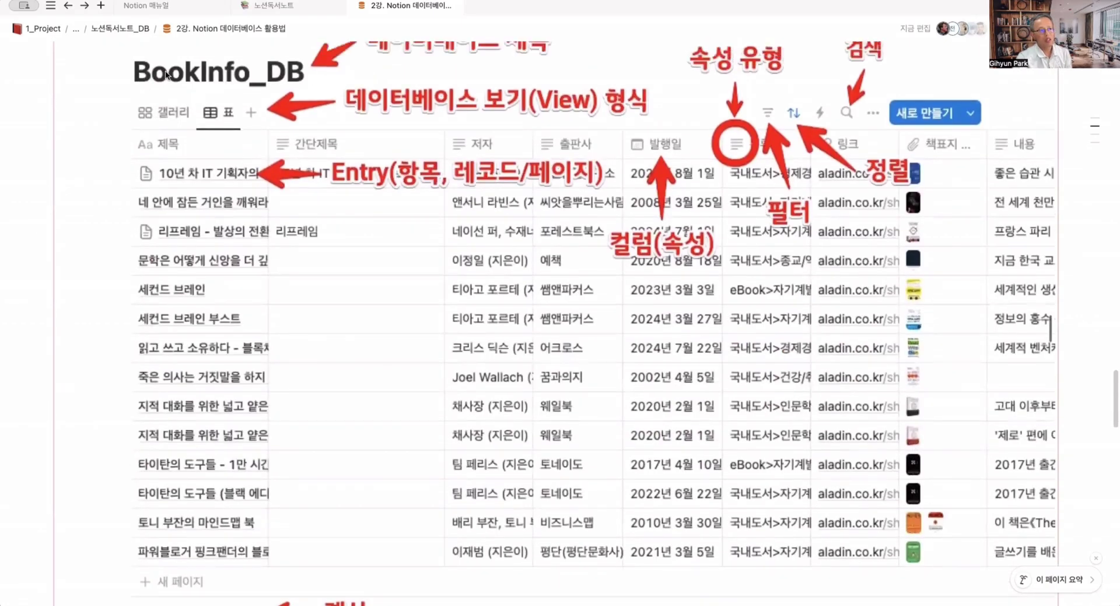
scroll(262, 77, "up", 1)
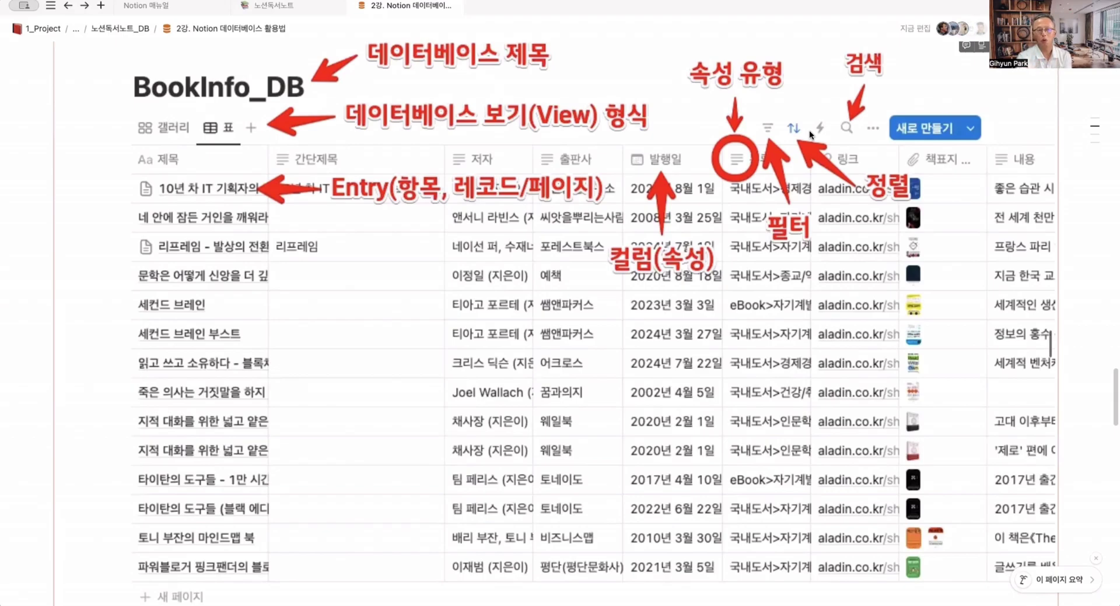
scroll(796, 122, "down", 1)
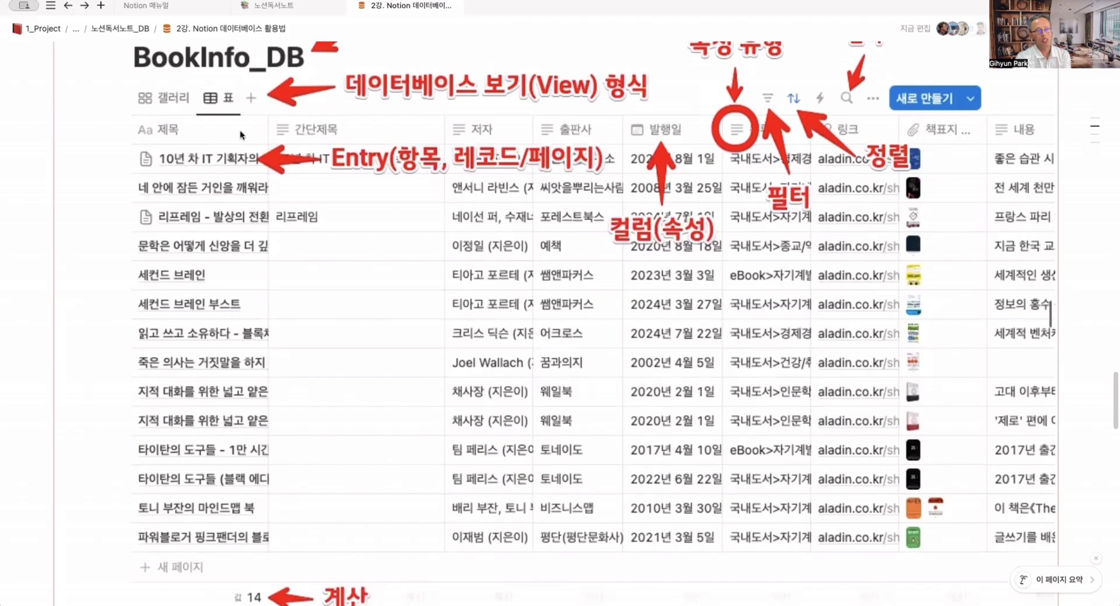
scroll(240, 130, "up", 1)
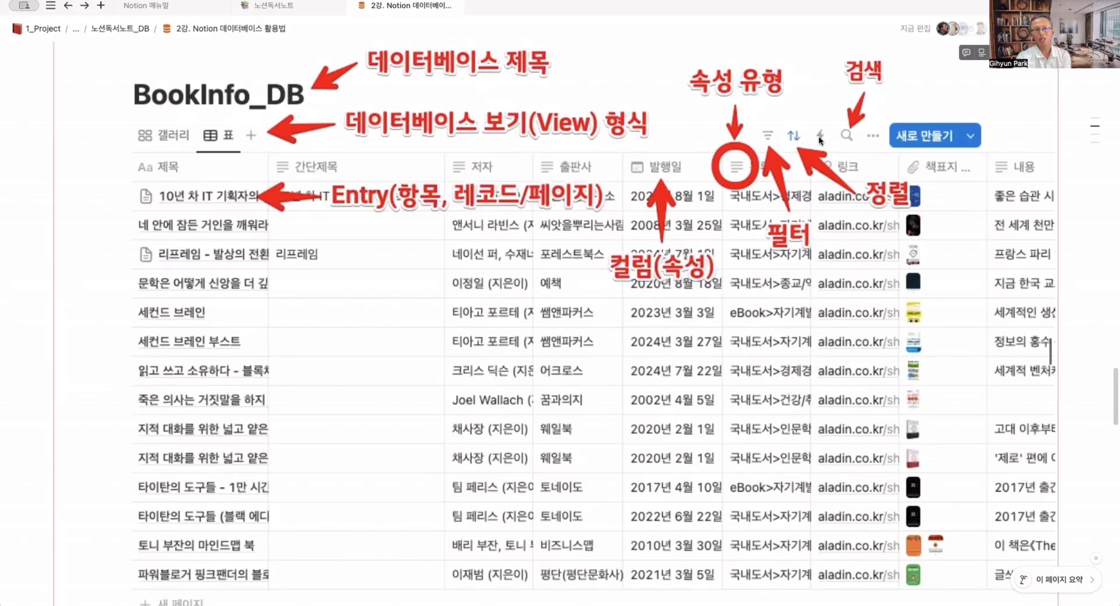
scroll(447, 88, "up", 2)
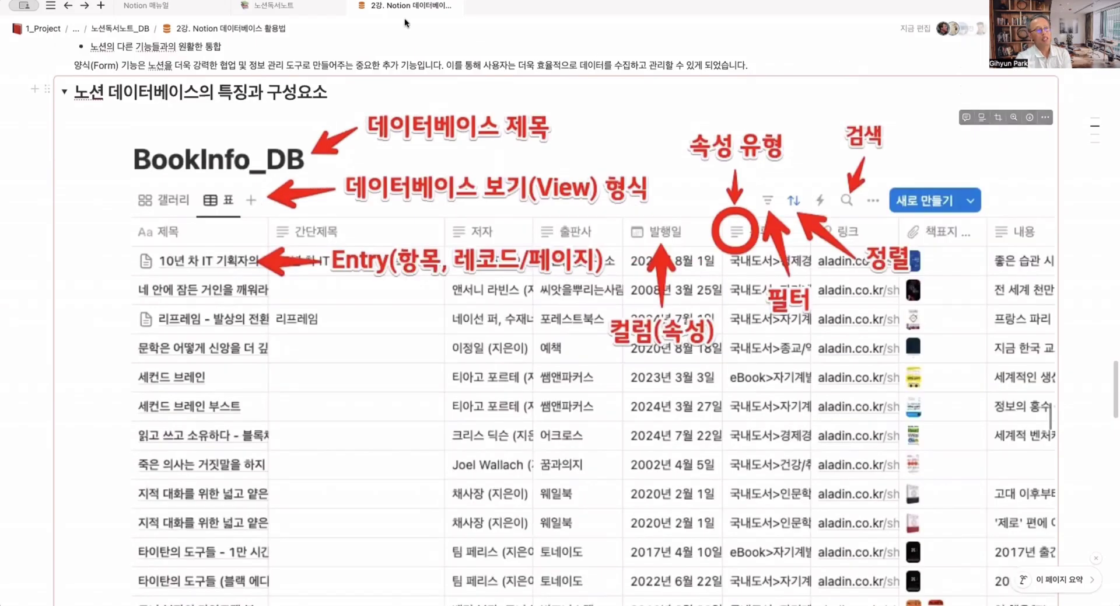
Examine BookInfo_DB on the 노션독서노트 page in the 갤러리 and 도서리스트 views, and open the database's own page
left_click(273, 6)
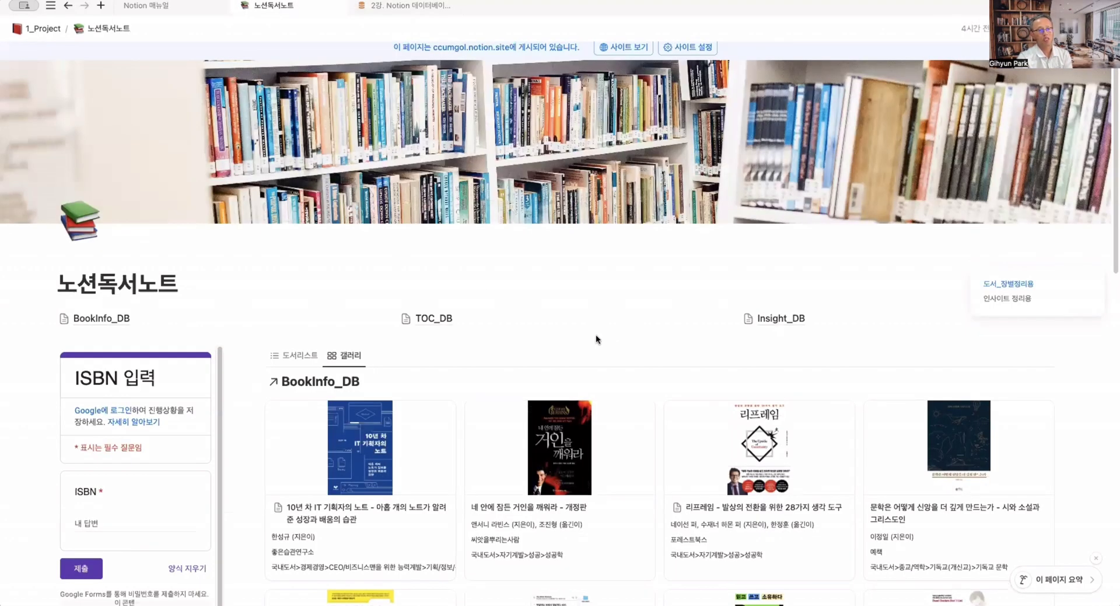
scroll(596, 338, "down", 5)
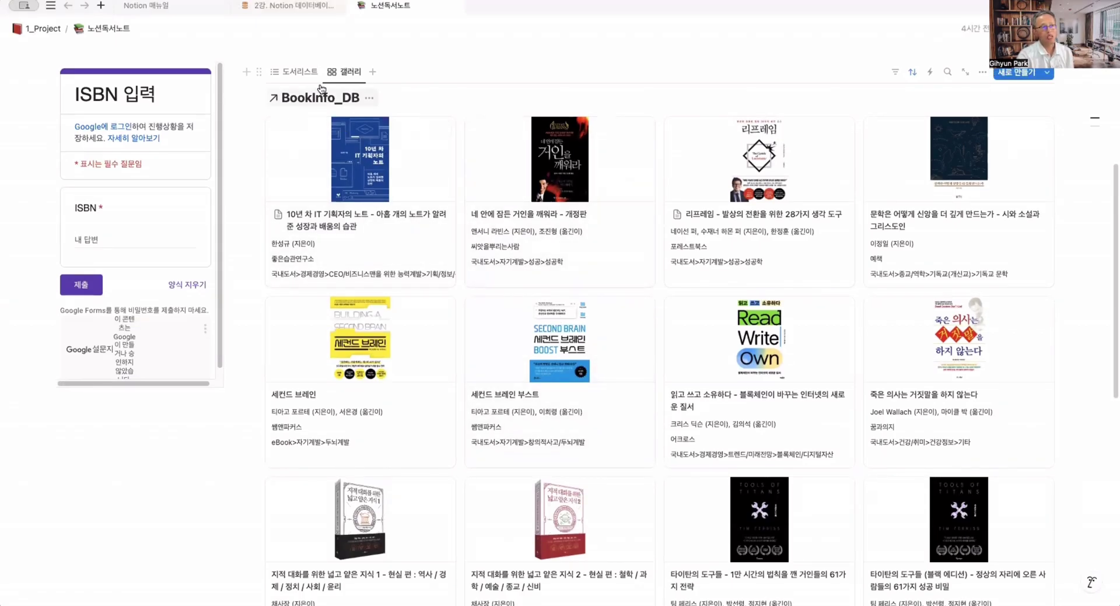
scroll(565, 495, "down", 3)
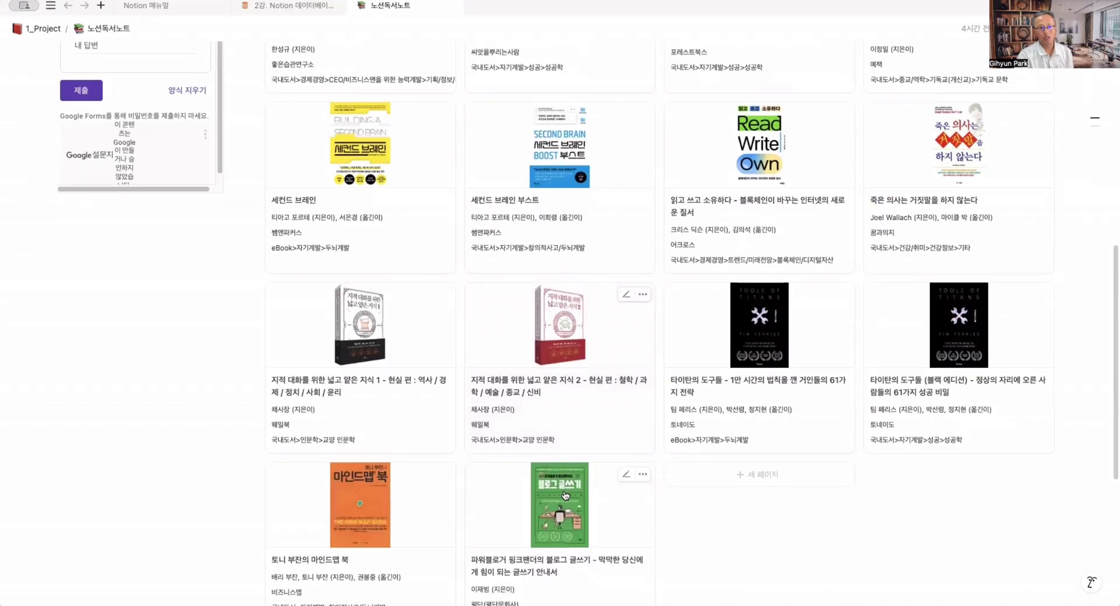
scroll(565, 495, "up", 3)
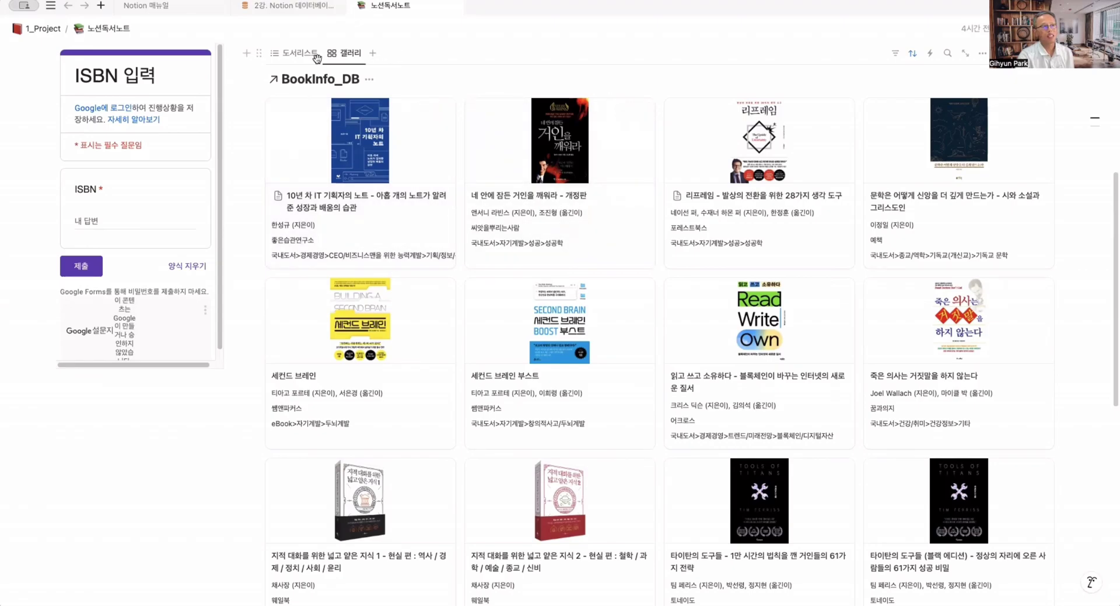
left_click(296, 54)
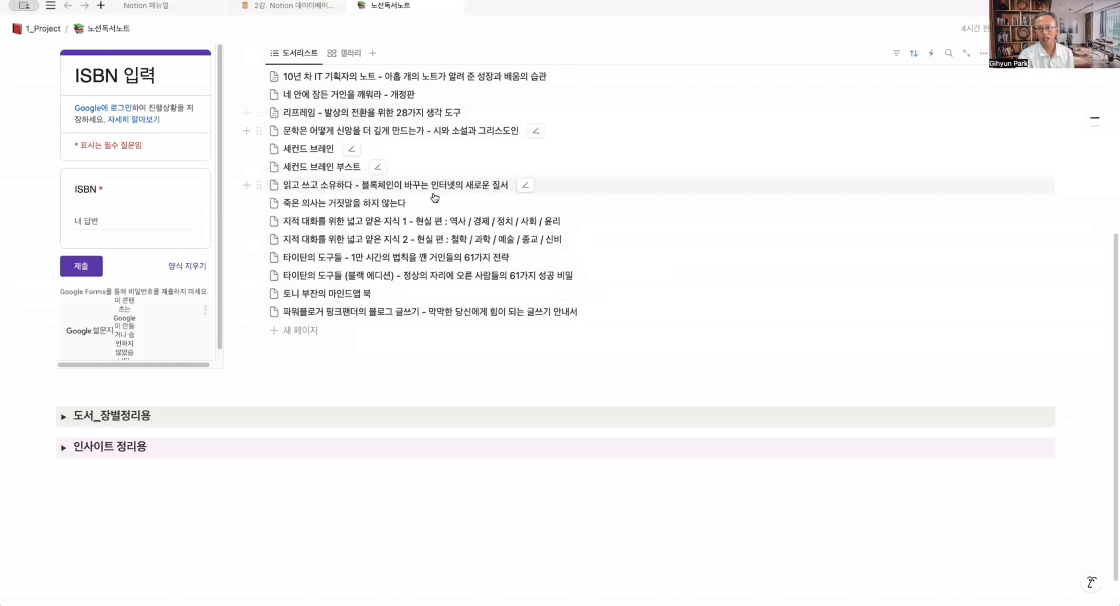
scroll(492, 148, "up", 3)
left_click(105, 120)
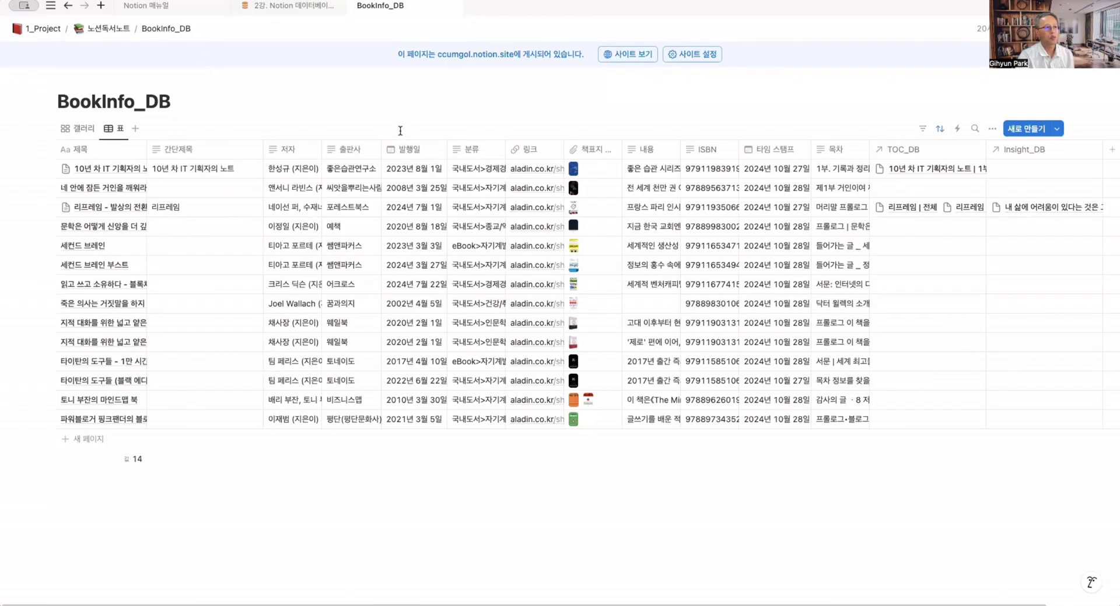
Return to the 2강. Notion 데이터베이스 활용법 page and add a 캘린더 view to Test_DB
left_click(288, 6)
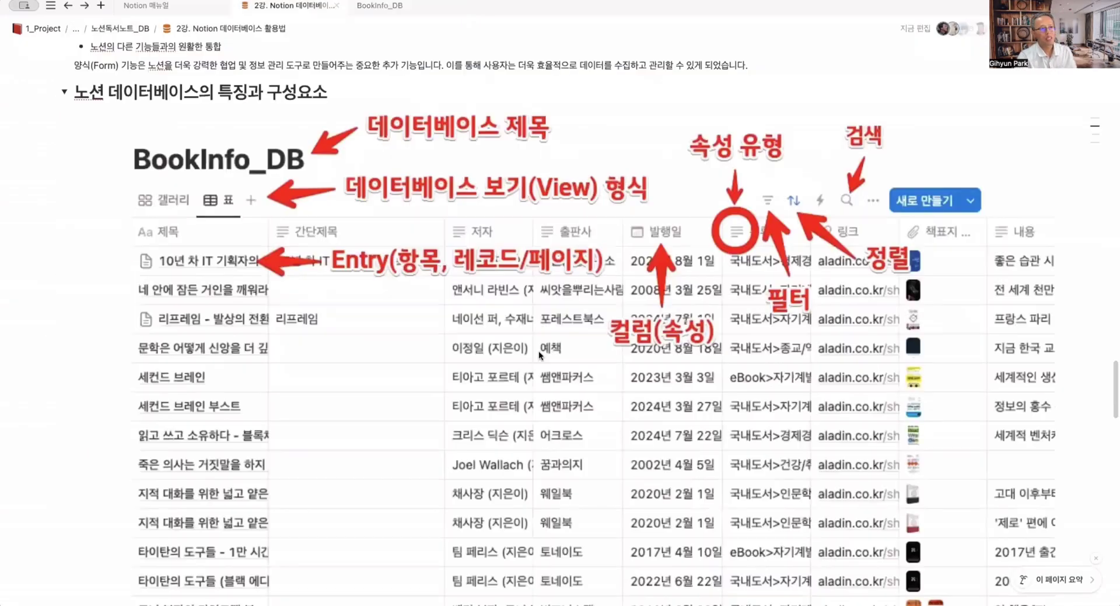
scroll(538, 350, "up", 15)
scroll(537, 353, "up", 20)
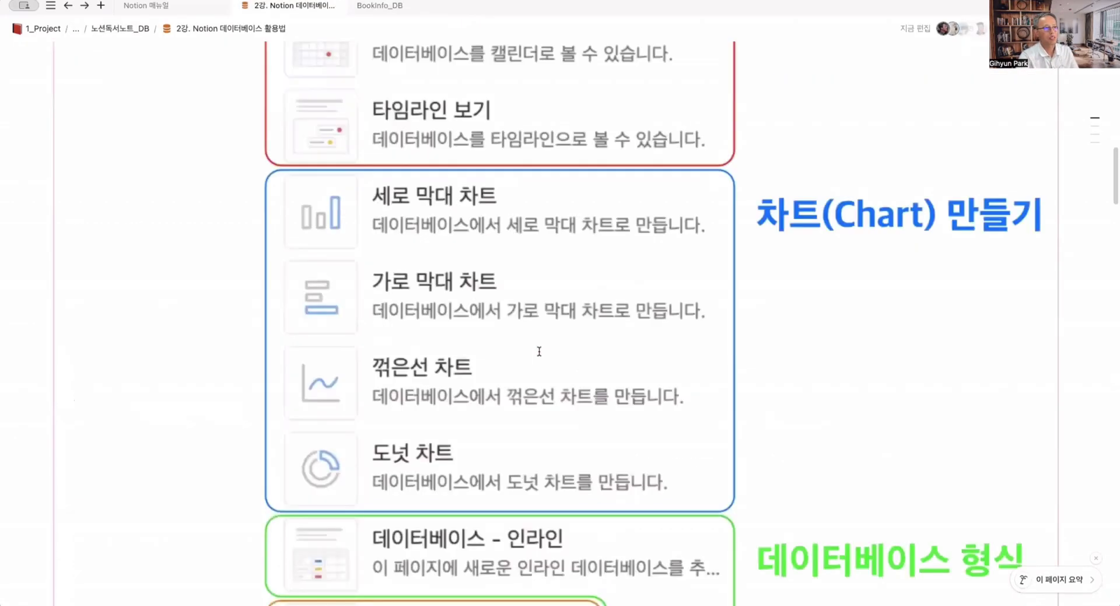
scroll(138, 208, "down", 4)
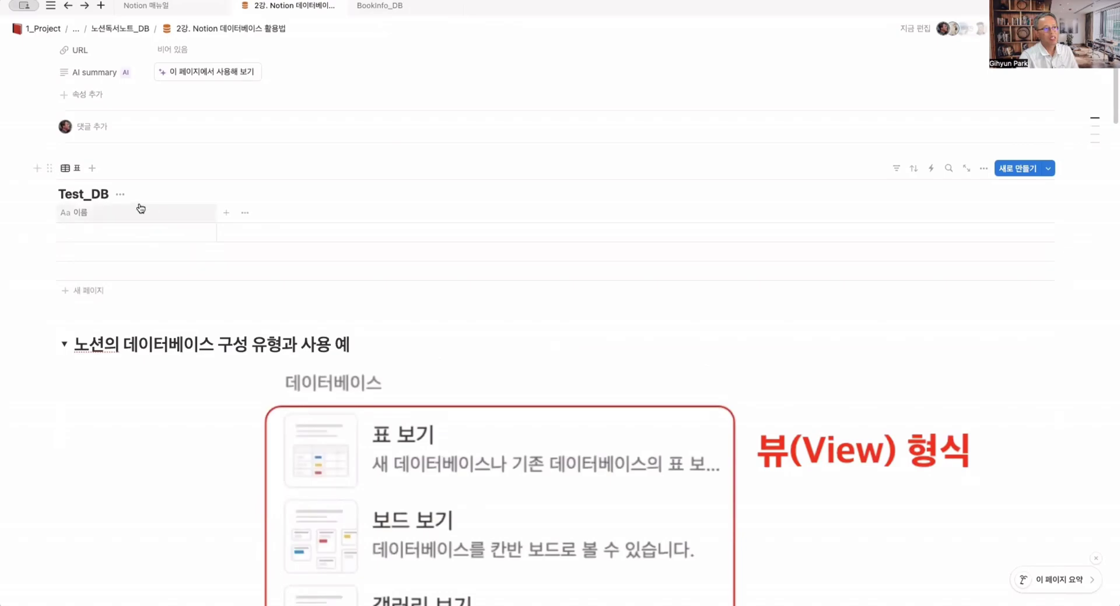
left_click(93, 168)
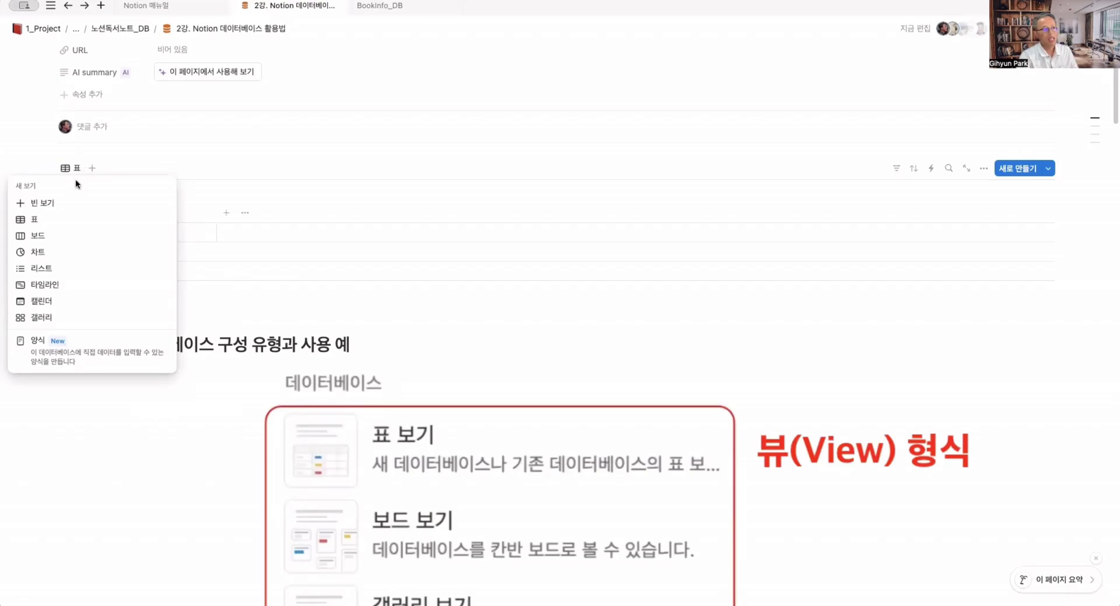
mouse_move(49, 303)
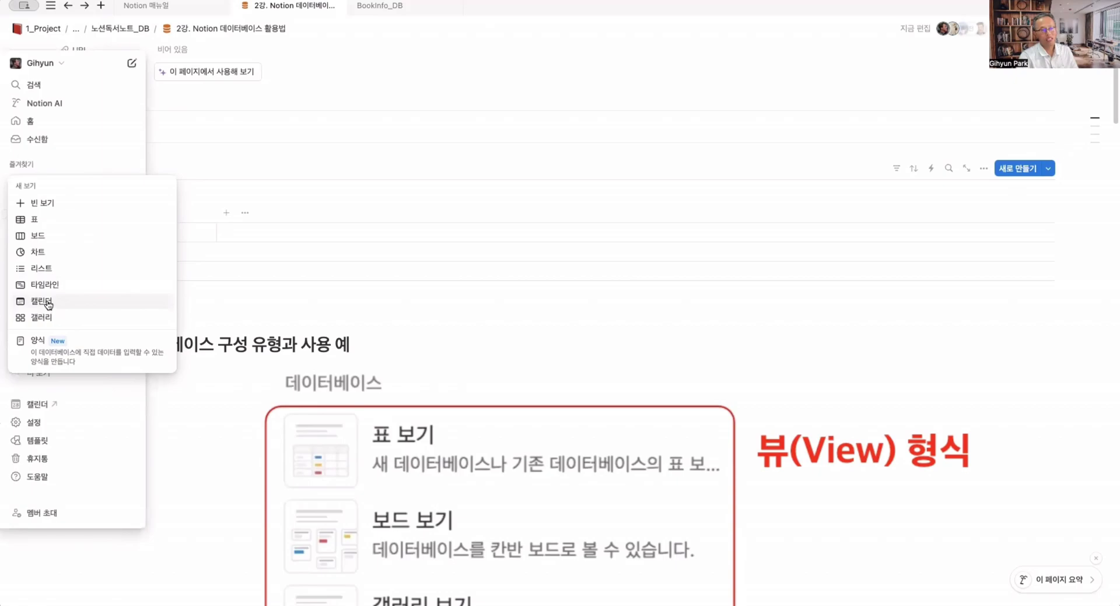
left_click(49, 303)
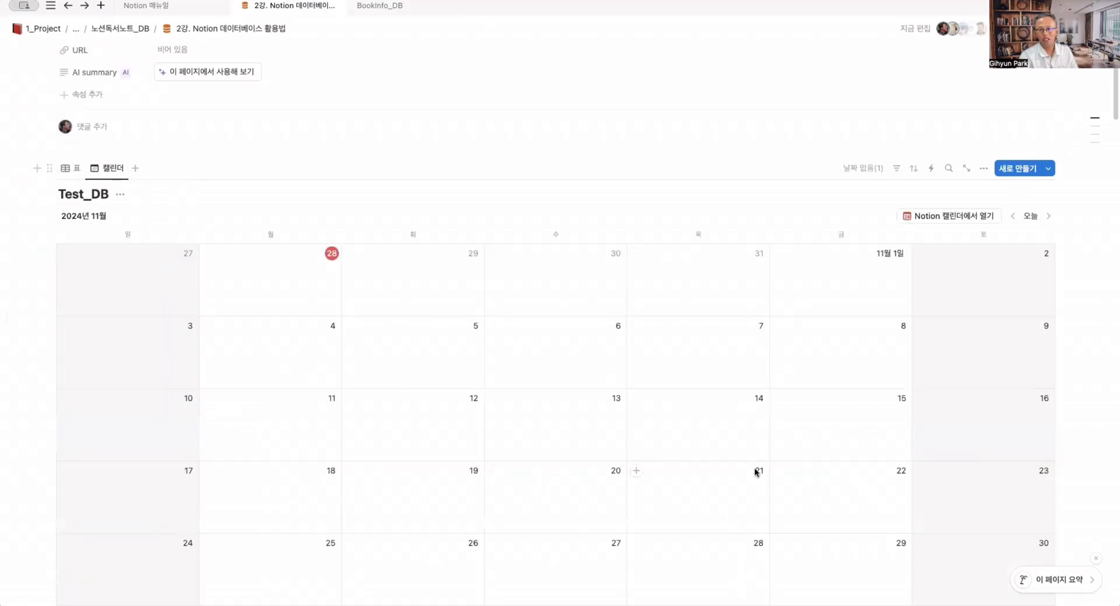
Add an entry titled 노션강좌 on October 28 in the Test_DB calendar and close its page
scroll(755, 471, "down", 2)
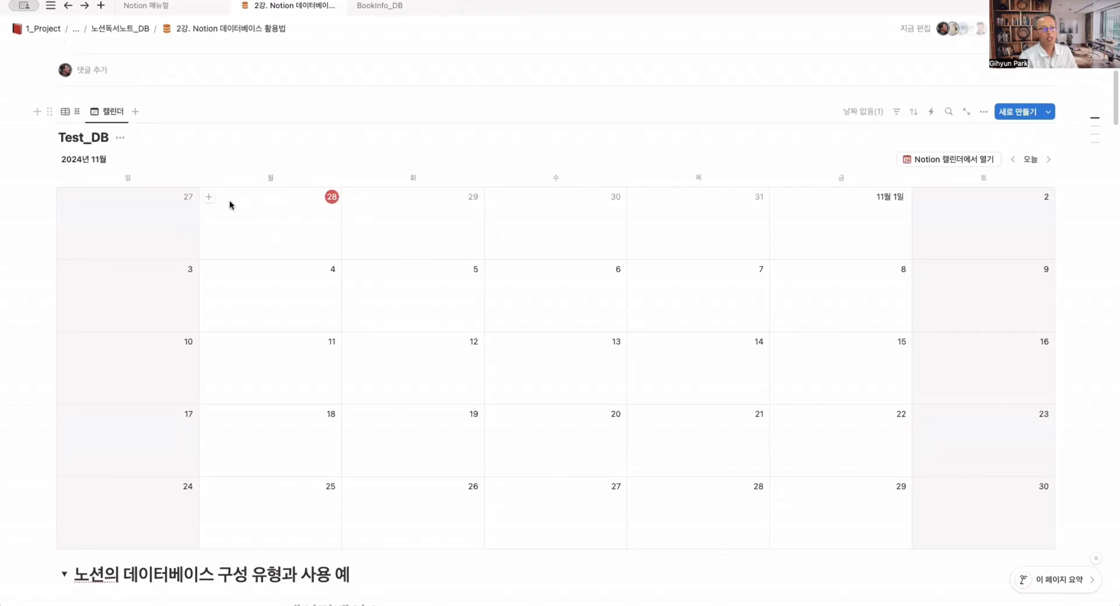
left_click(209, 197)
type("노션ㄱ")
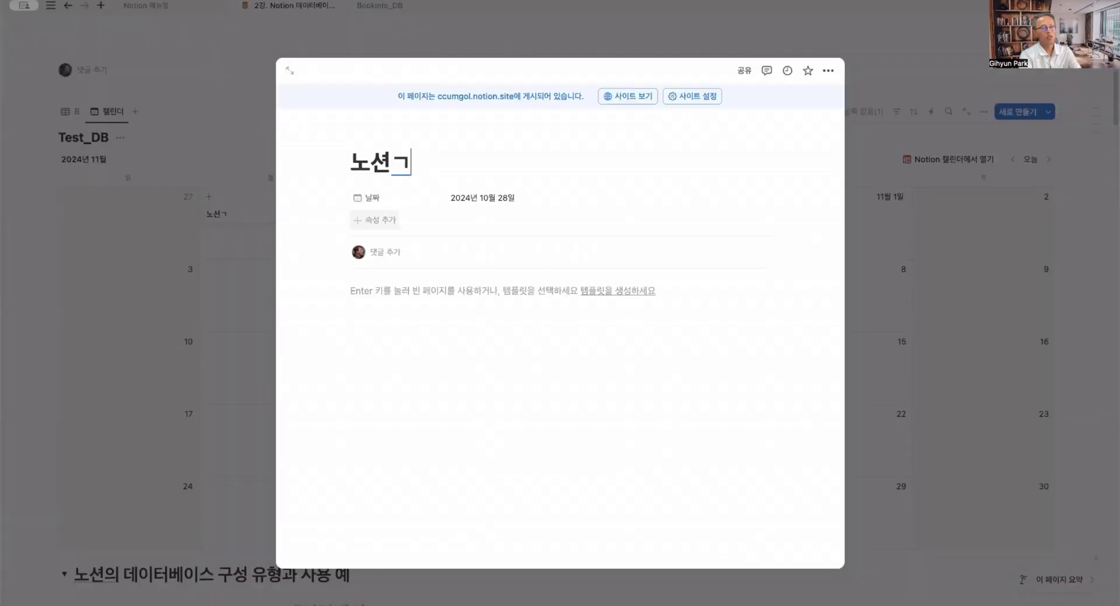
type("강좌")
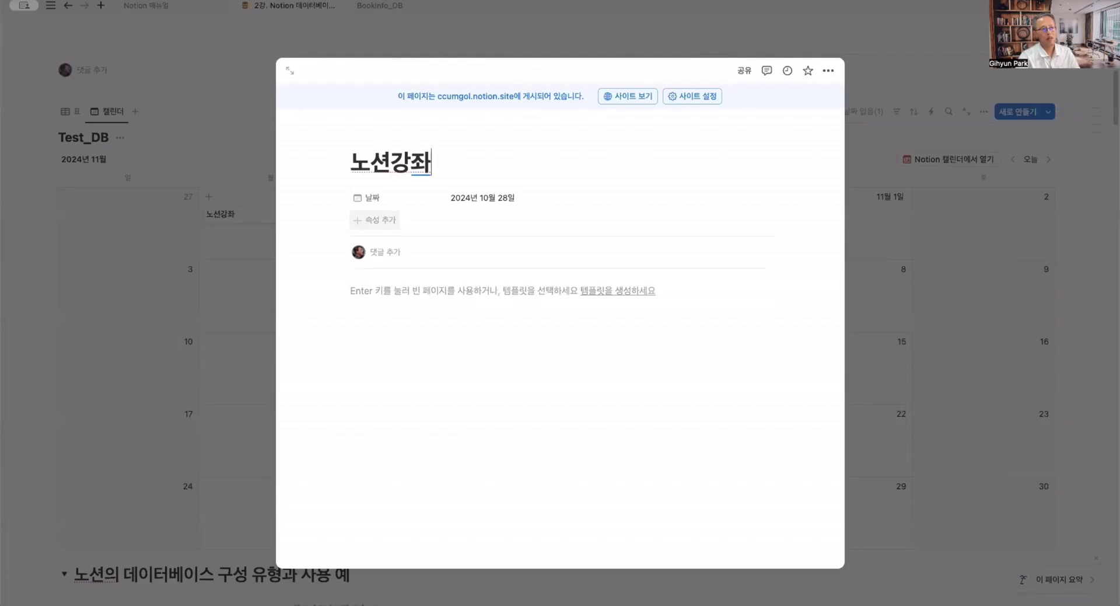
left_click(237, 242)
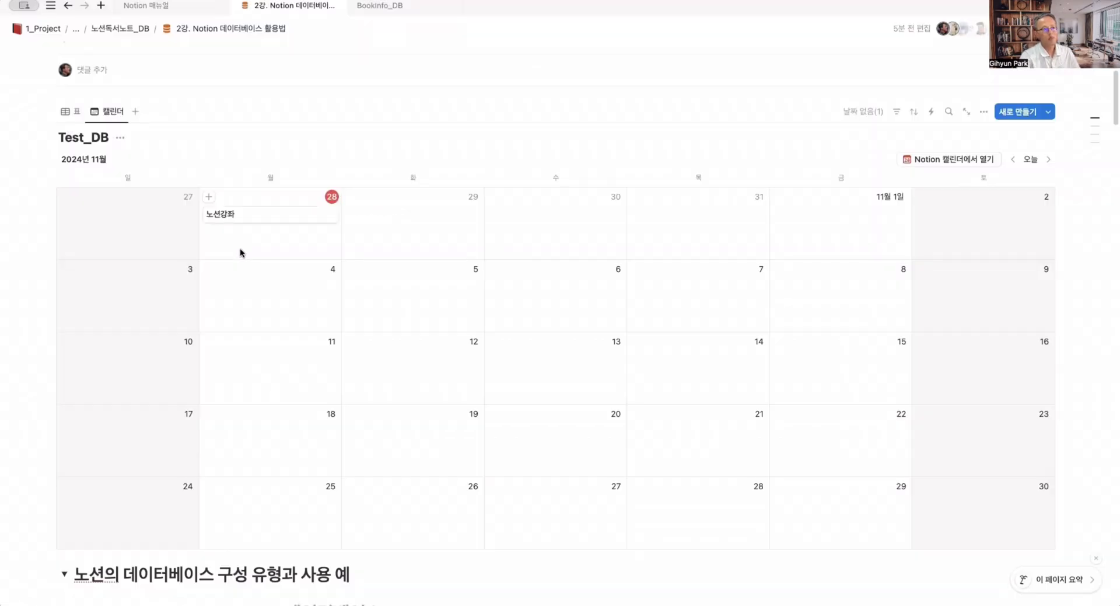
Reopen the 노션강좌 entry and turn on 시간 포함 and 종료일 for its 날짜 property
left_click(239, 216)
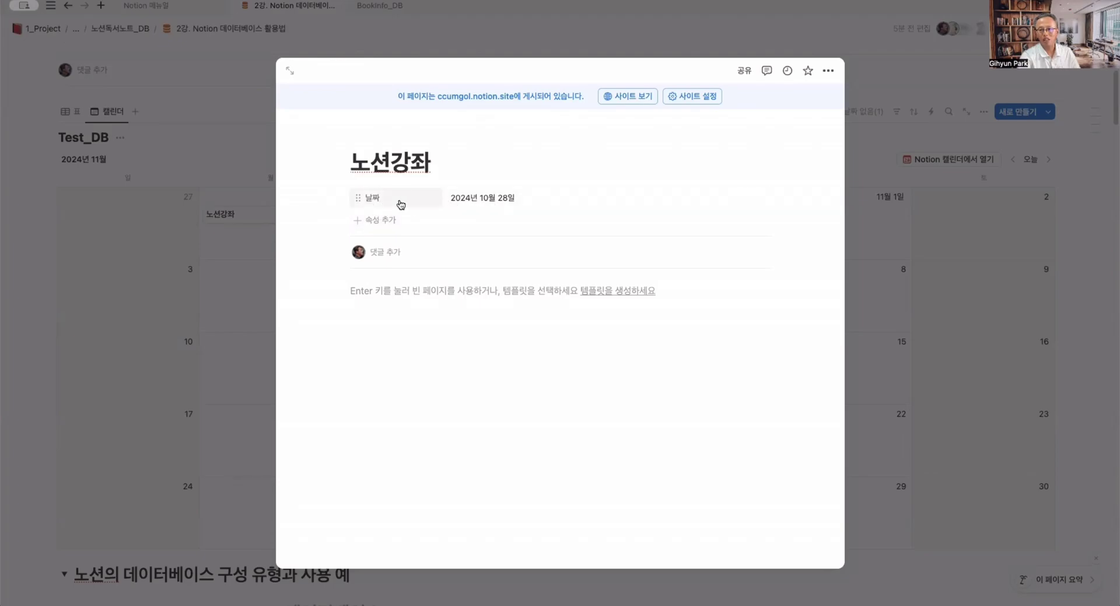
left_click(499, 201)
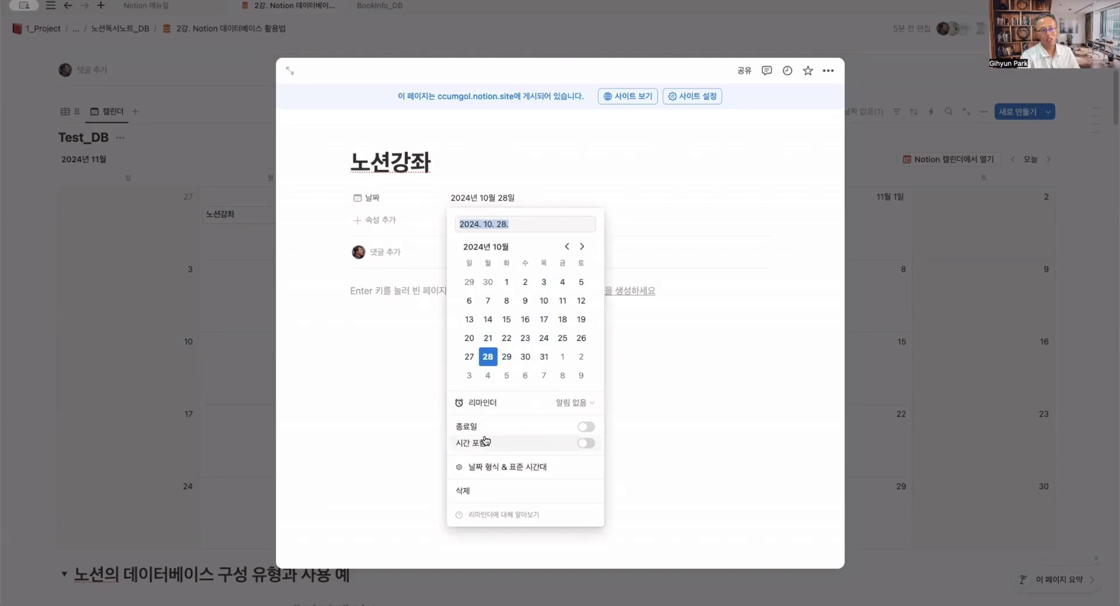
left_click(586, 444)
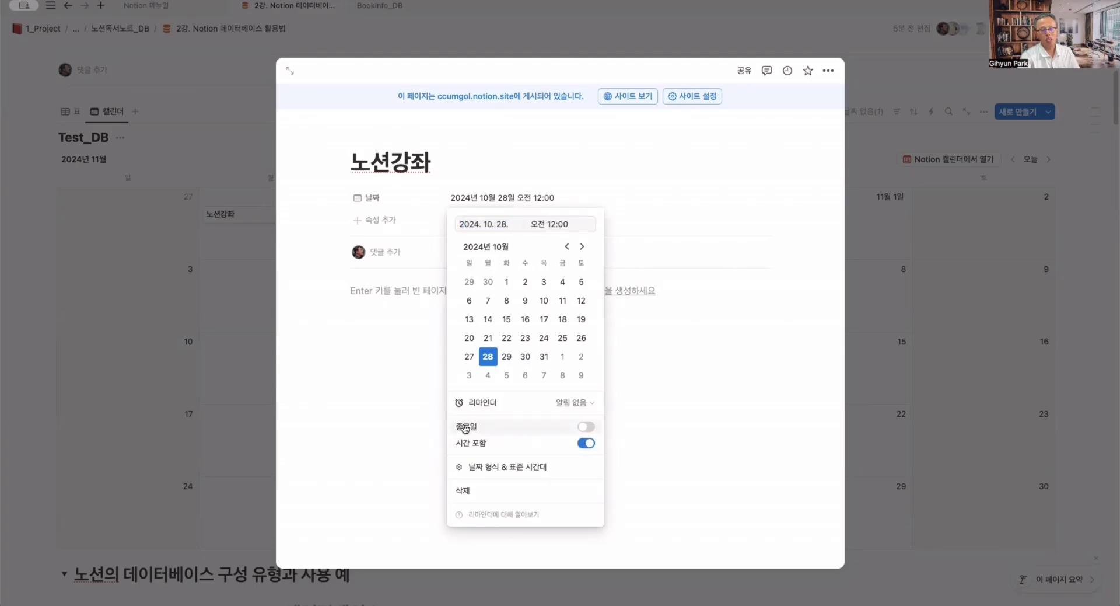
left_click(586, 427)
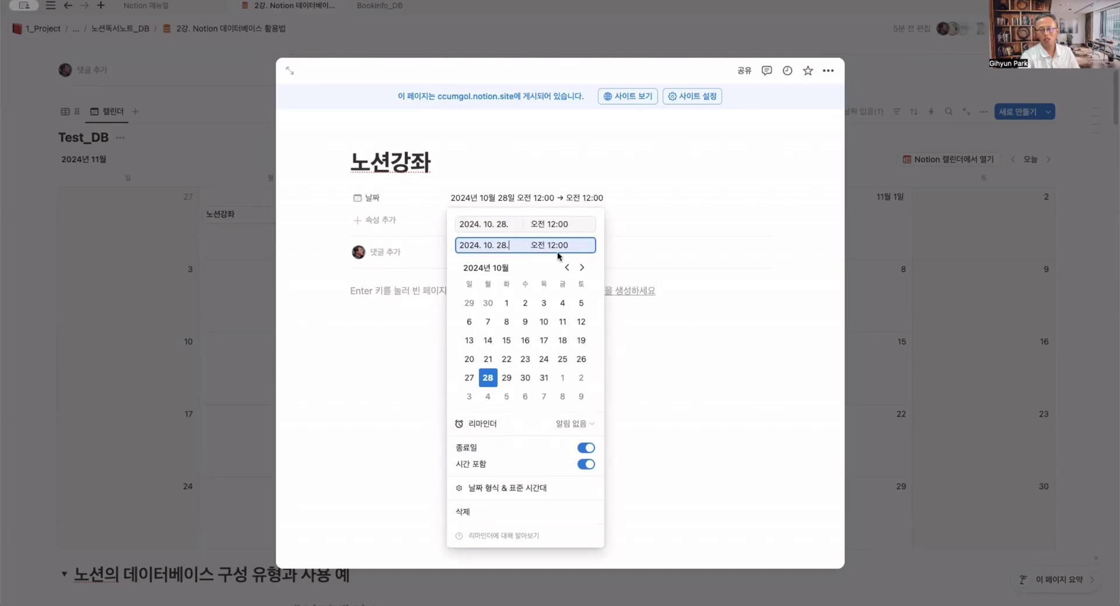
Set the start time of the 노션강좌 entry to 오후 8:00
left_click(570, 224)
left_click_drag(538, 226, 593, 222)
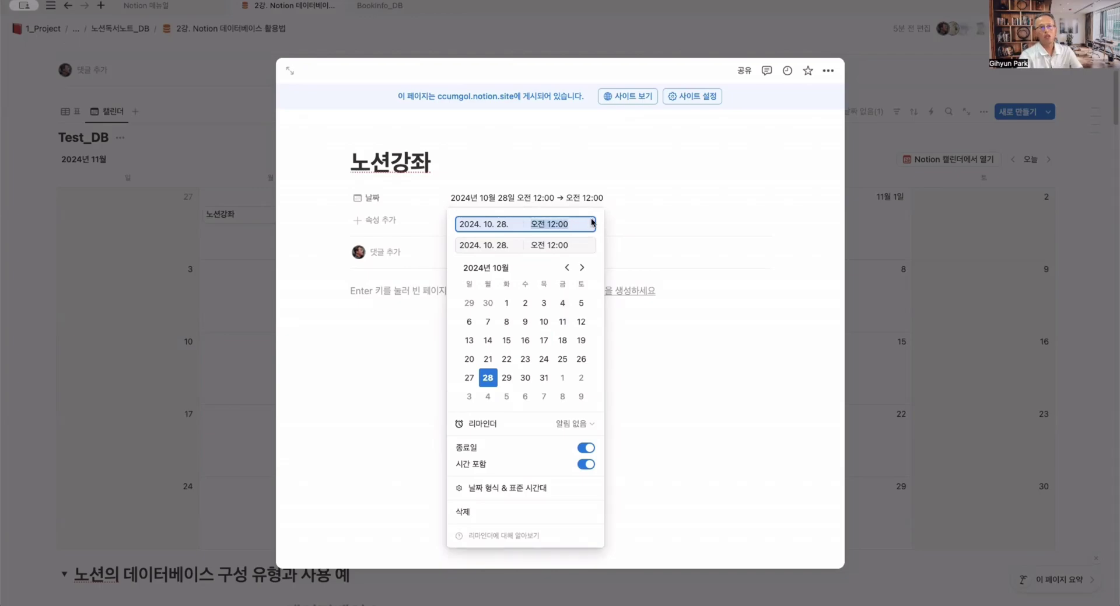
type("20")
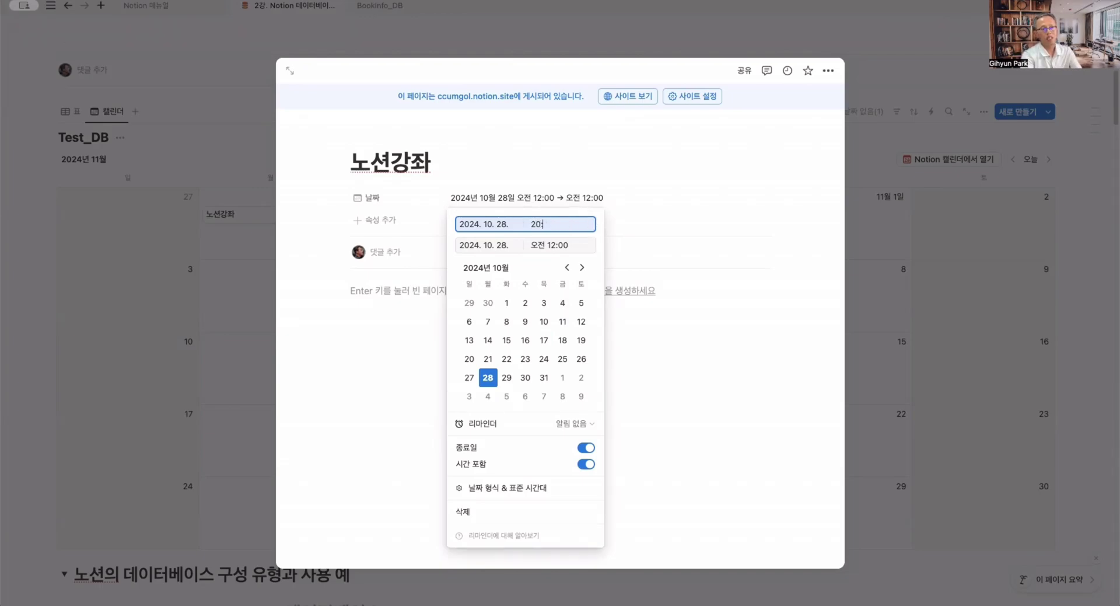
key("Return")
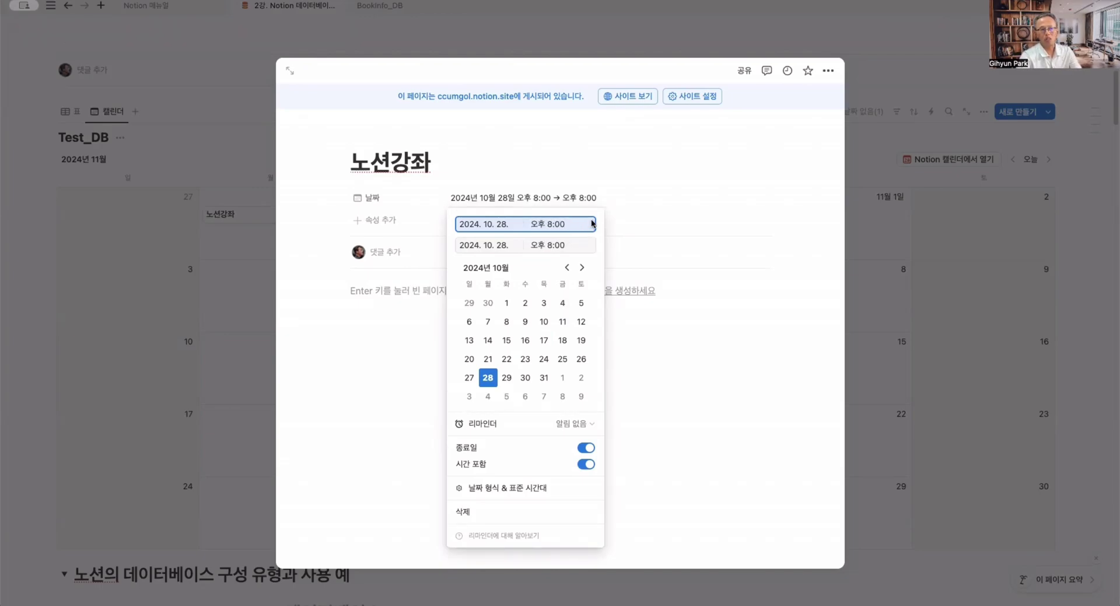
Set the end time of the 노션강좌 entry to 오후 9:30
left_click(552, 245)
left_click_drag(549, 248, 580, 244)
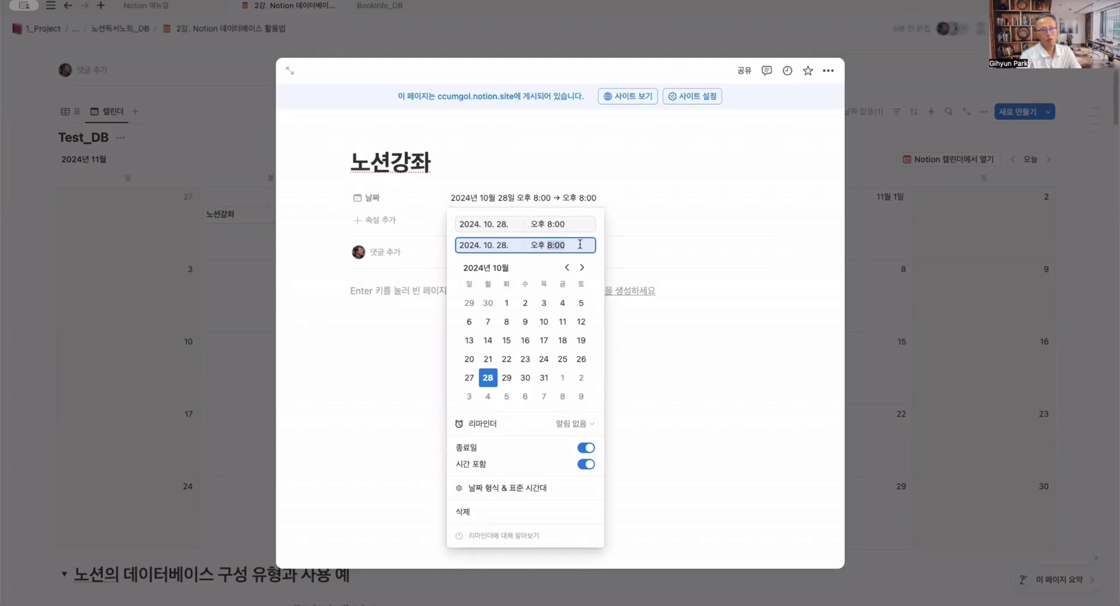
type("9:30")
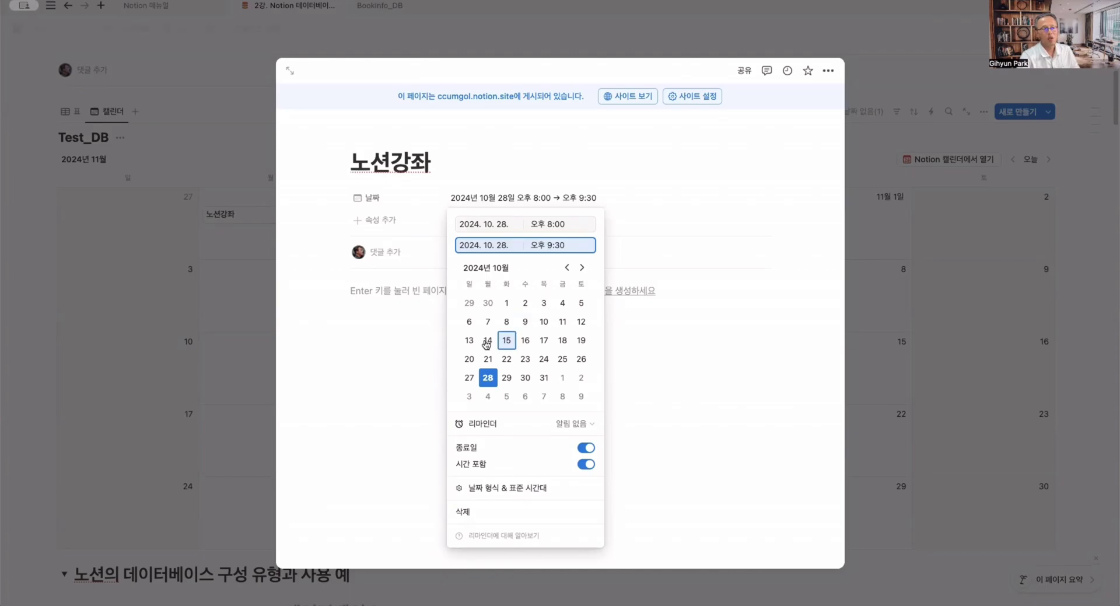
Finish editing the 날짜 property and close the 노션강좌 entry's page
left_click(393, 359)
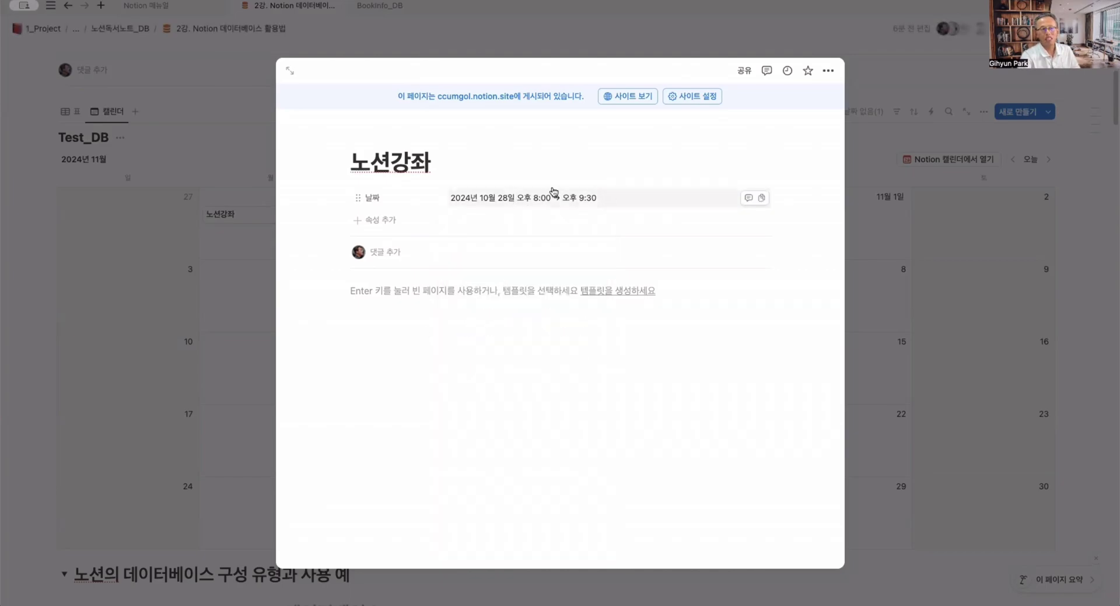
left_click(873, 180)
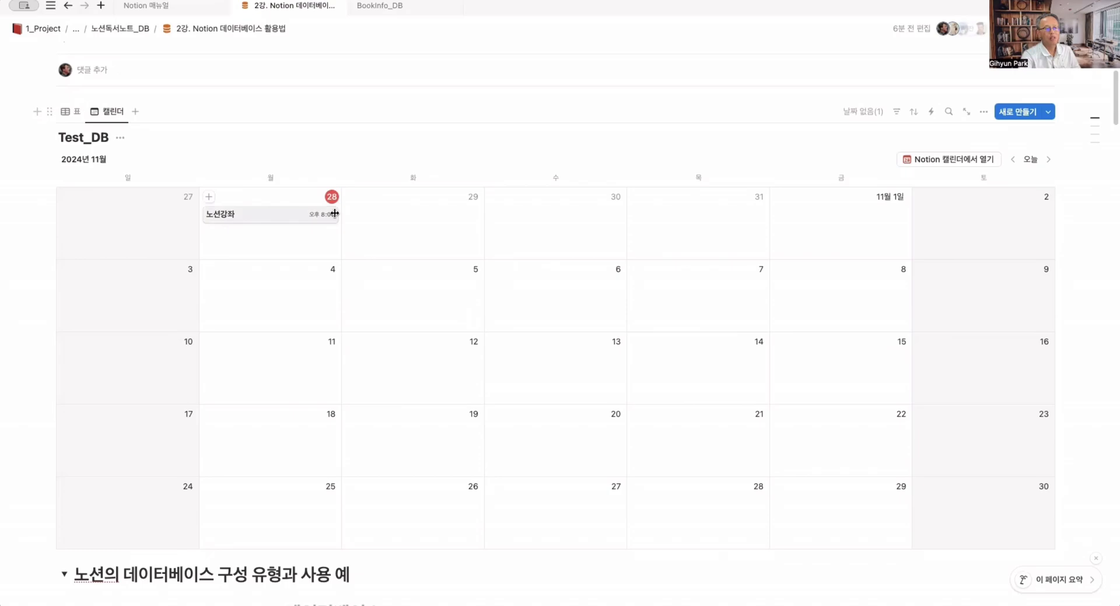
Try to extend the 노션강좌 entry on the calendar from October 28 through November 2, and undo the extension
left_click_drag(335, 212, 972, 222)
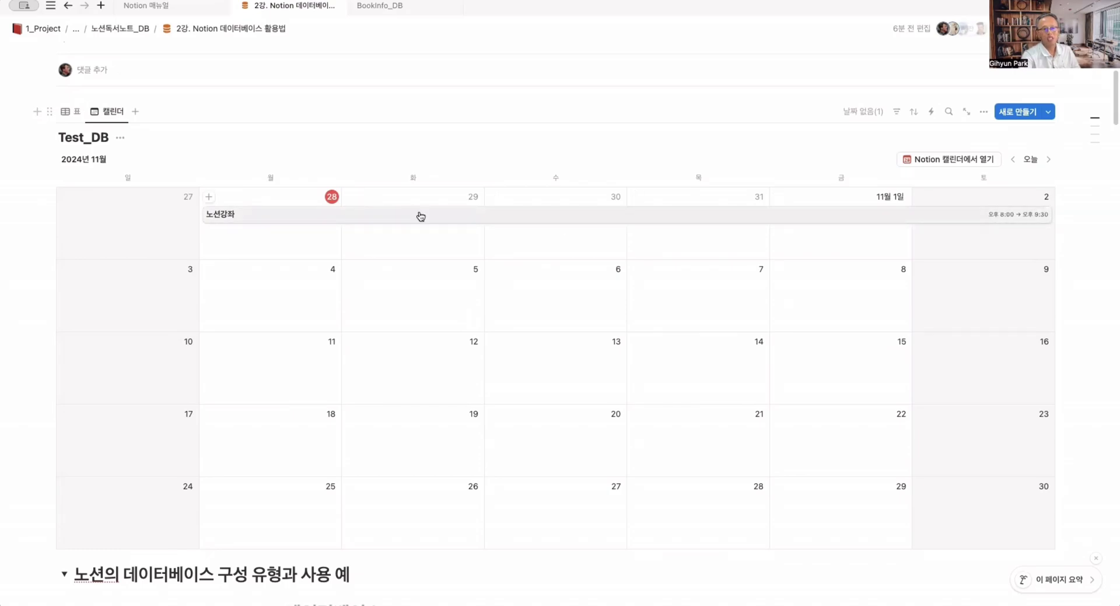
key("ctrl+z")
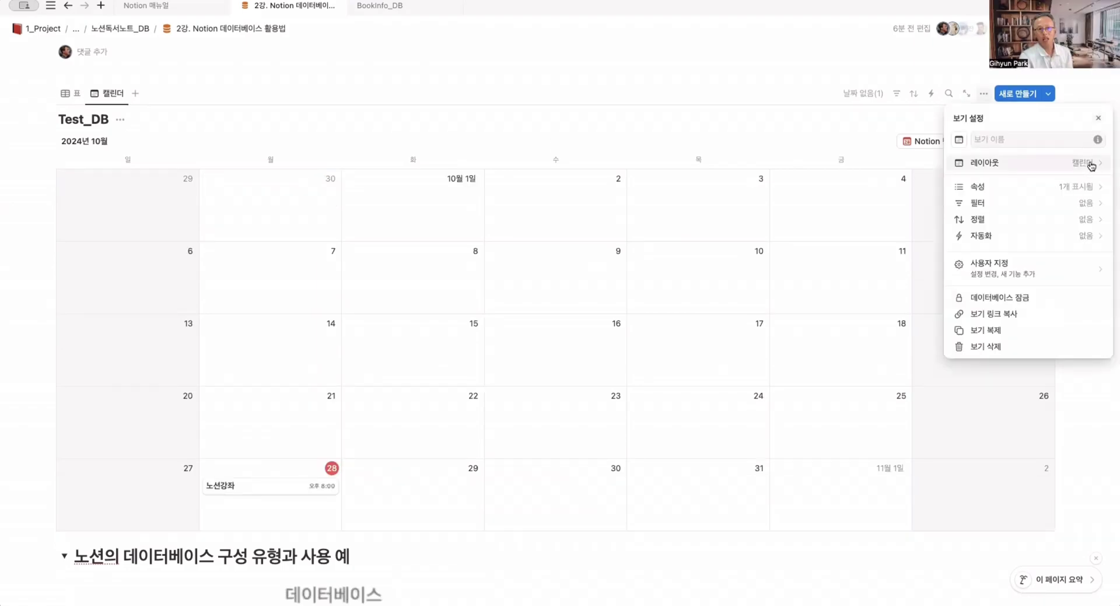
Set 캘린더 표시 기준 in the calendar view's layout settings to 주
left_click(1092, 165)
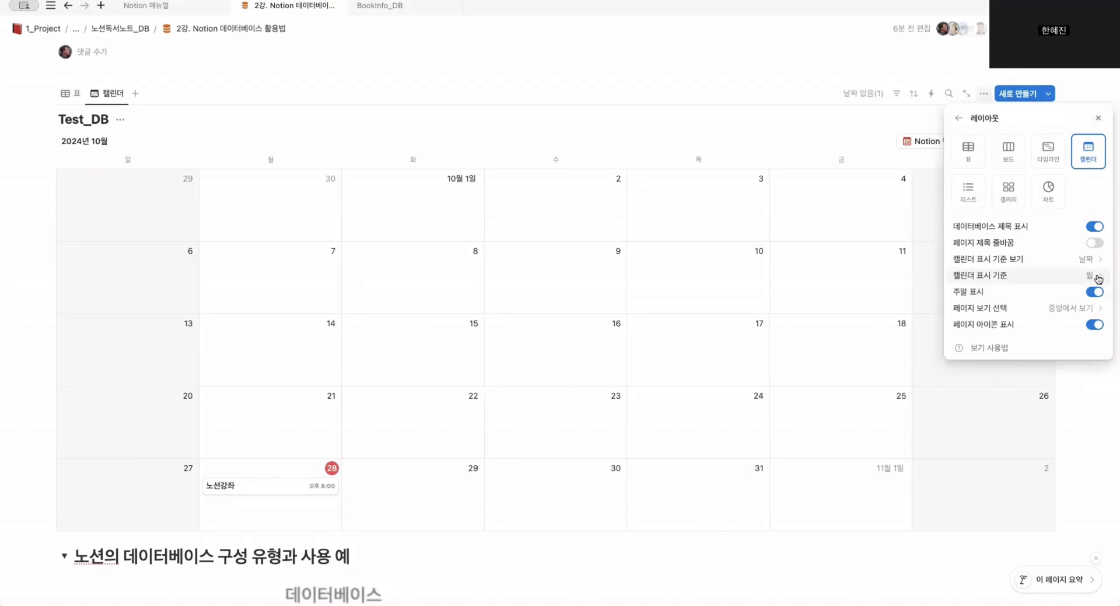
left_click(1098, 278)
left_click(1008, 314)
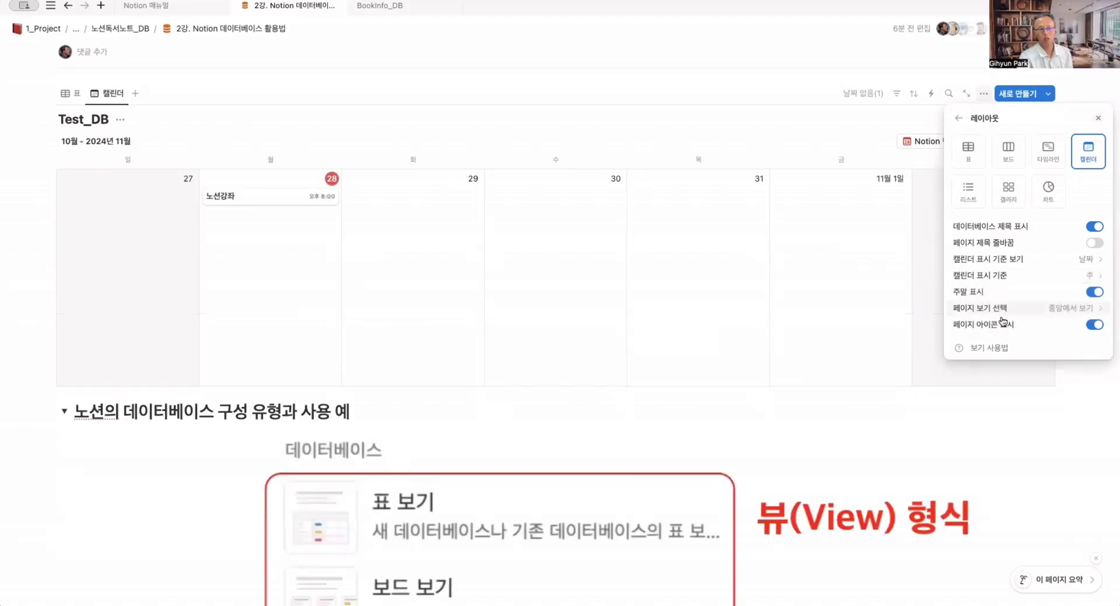
Add a 기도회 entry on October 28 in the calendar and turn on 종료일 and 시간 포함 for its 날짜 property
left_click(210, 180)
left_click(208, 178)
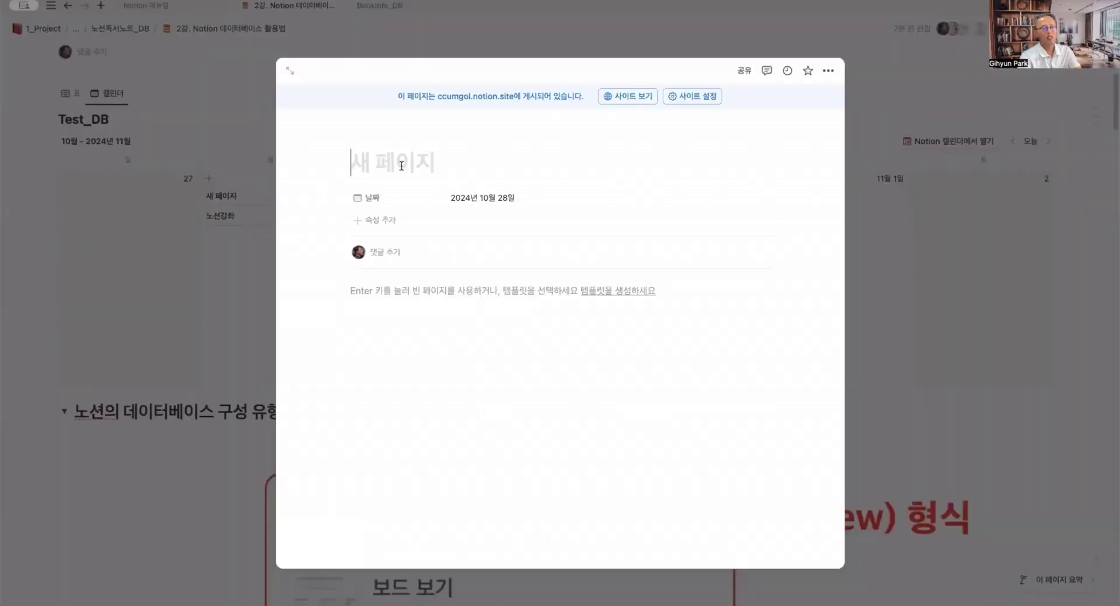
type("기도회")
left_click(482, 198)
left_click(586, 426)
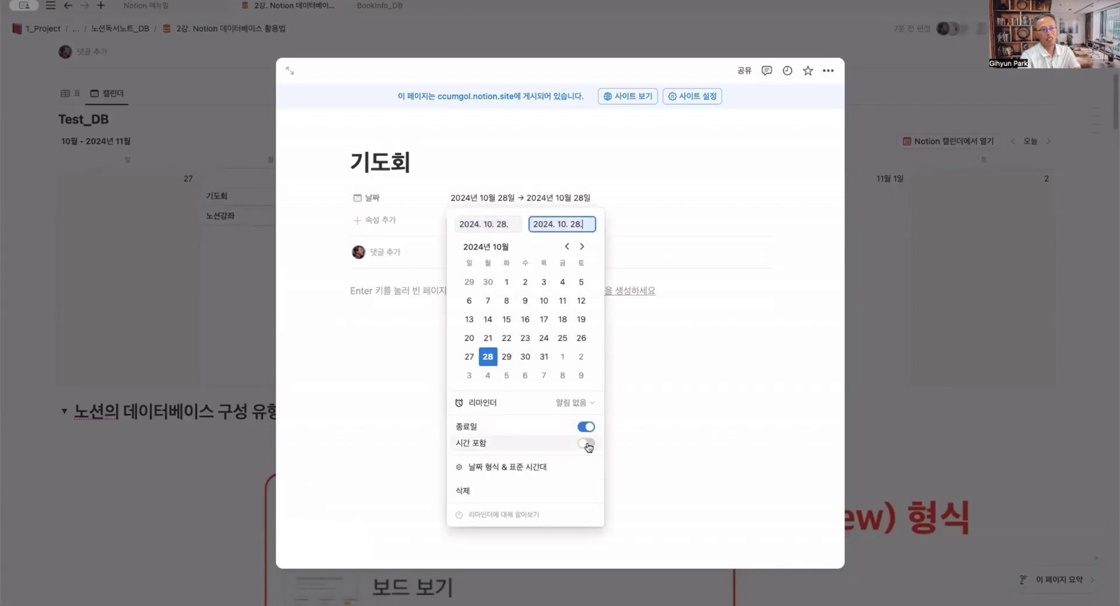
left_click(586, 444)
Set the 기도회 entry's time from 오후 9:30 to 오후 10:00 and close its page
left_click(534, 224)
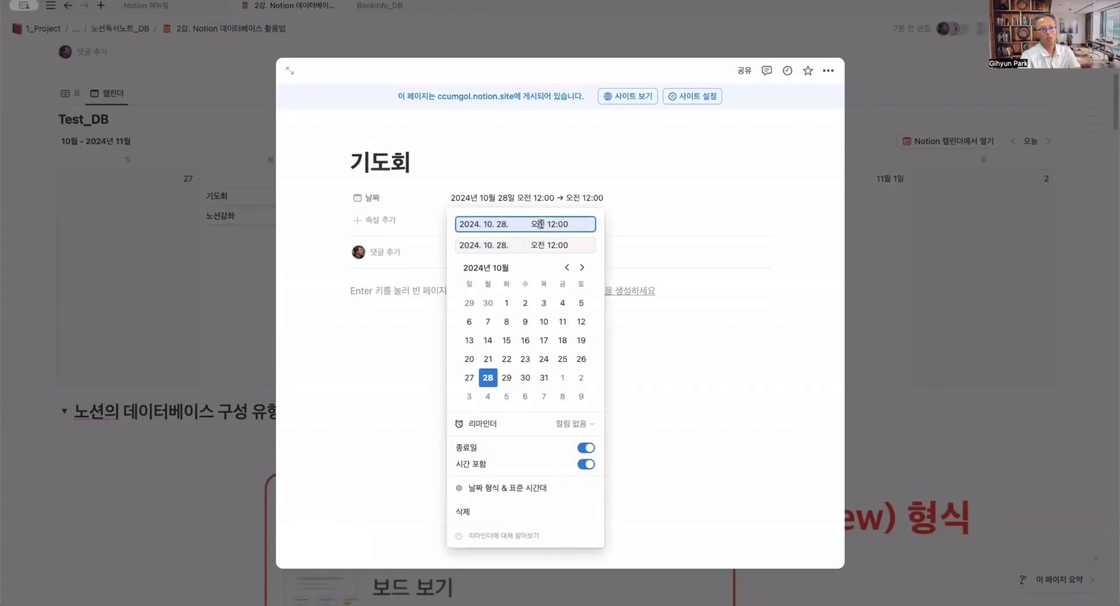
triple_click(533, 225)
type("21:30")
key("Tab")
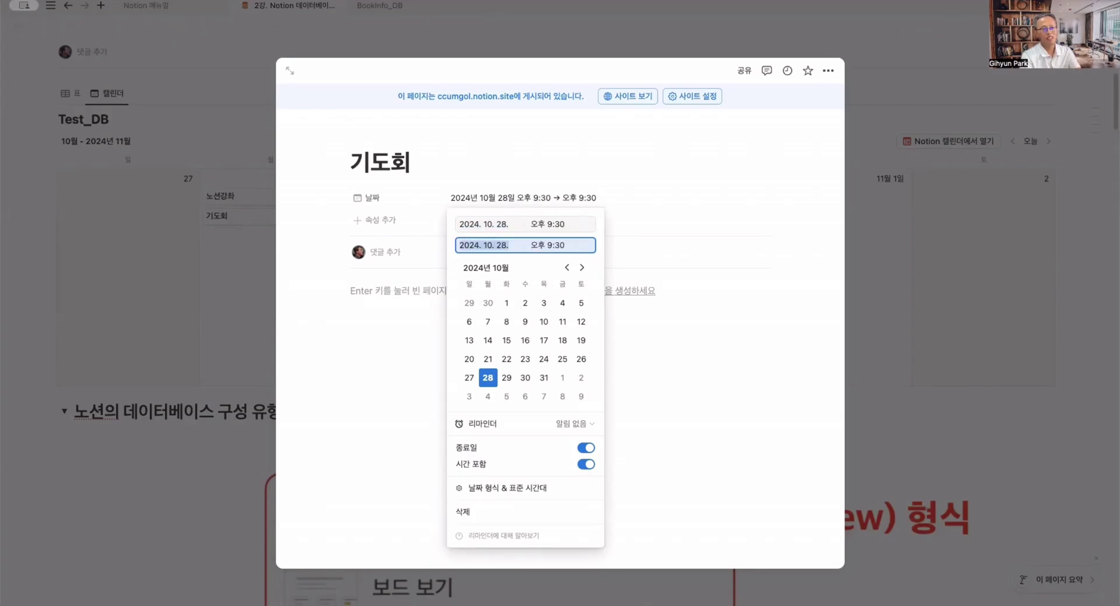
type("22:")
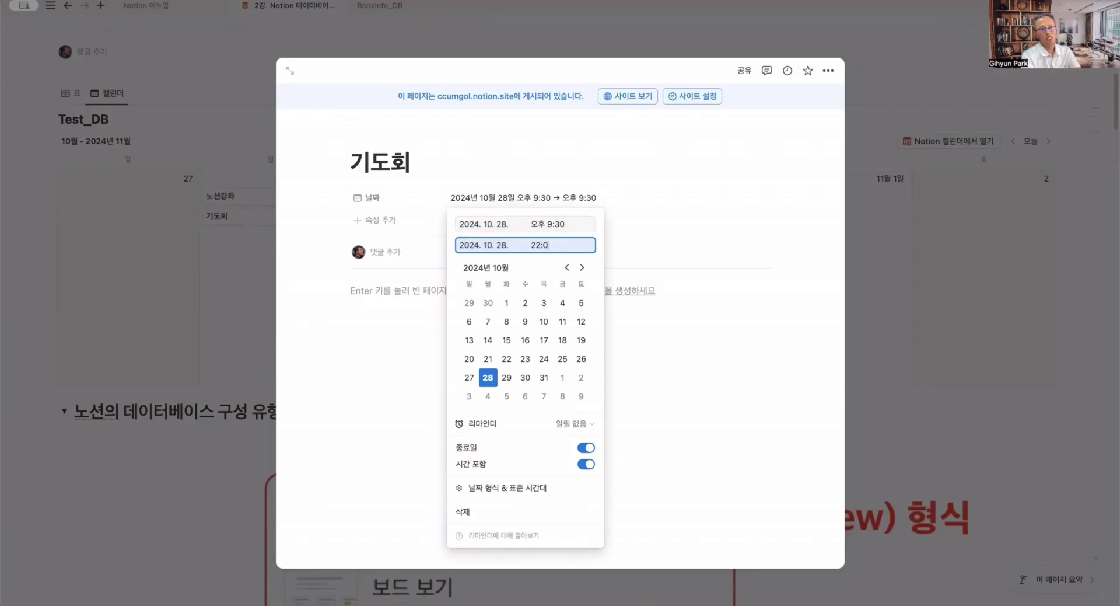
type("0")
key("Return")
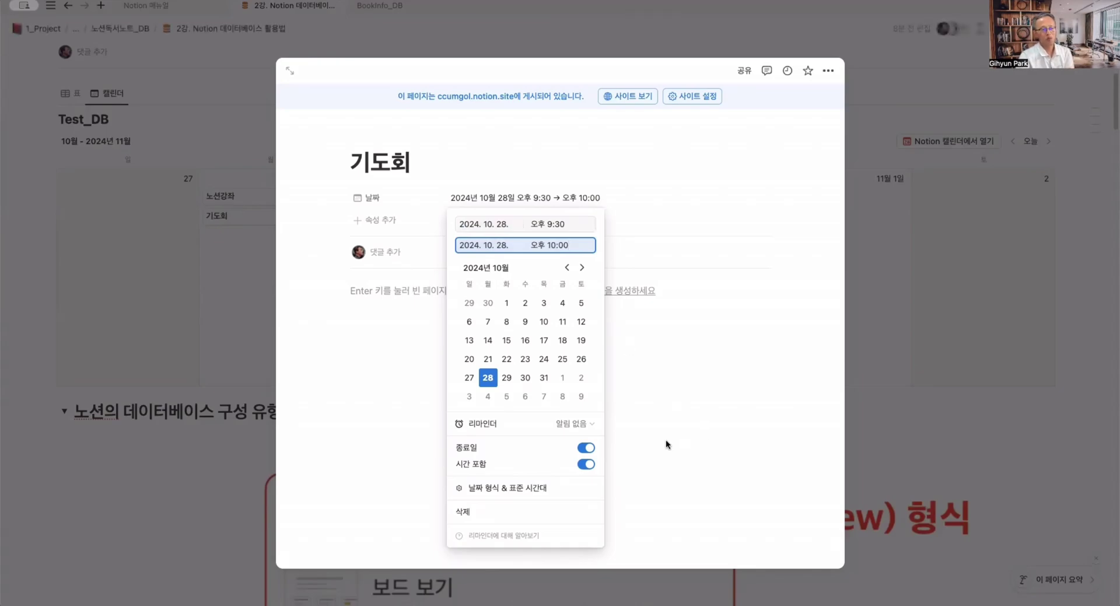
key("Escape")
key("Escape")
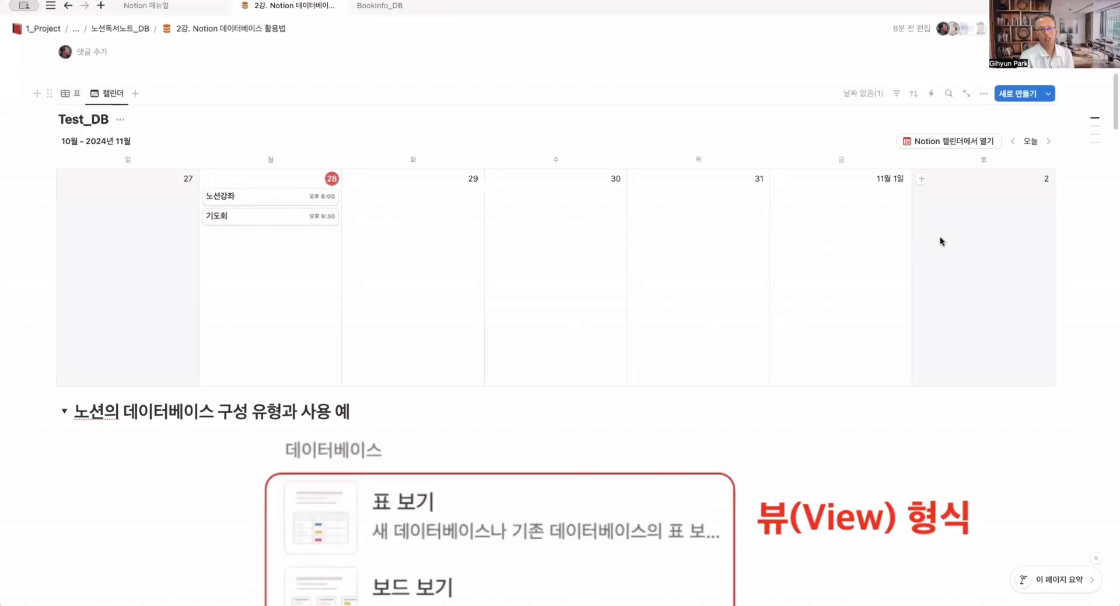
Set 캘린더 표시 기준 in the calendar view's layout settings to 월 and close the settings
left_click(985, 94)
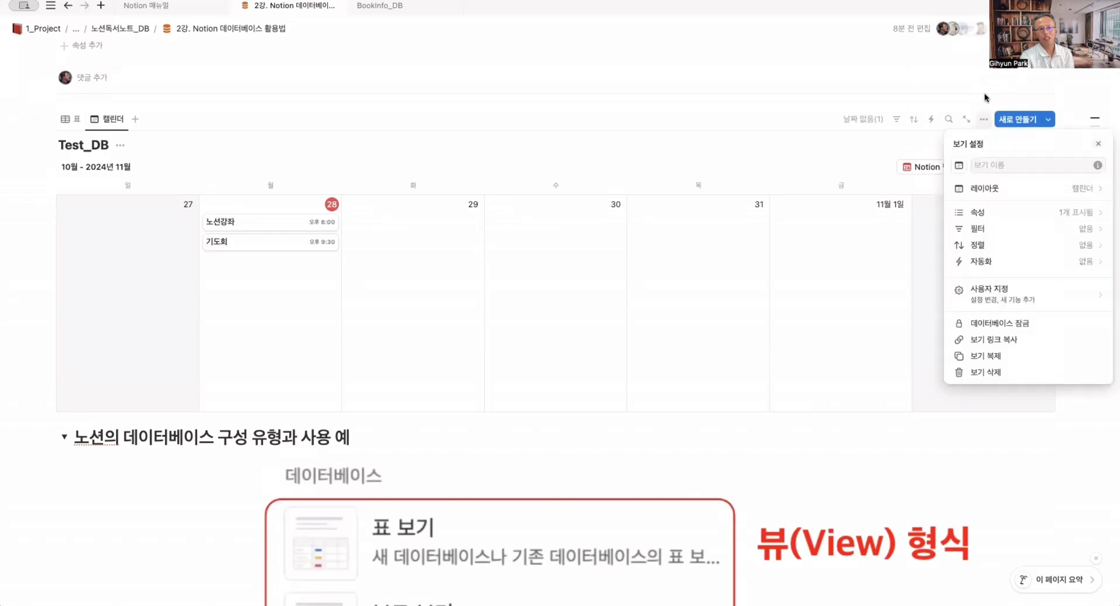
left_click(1086, 189)
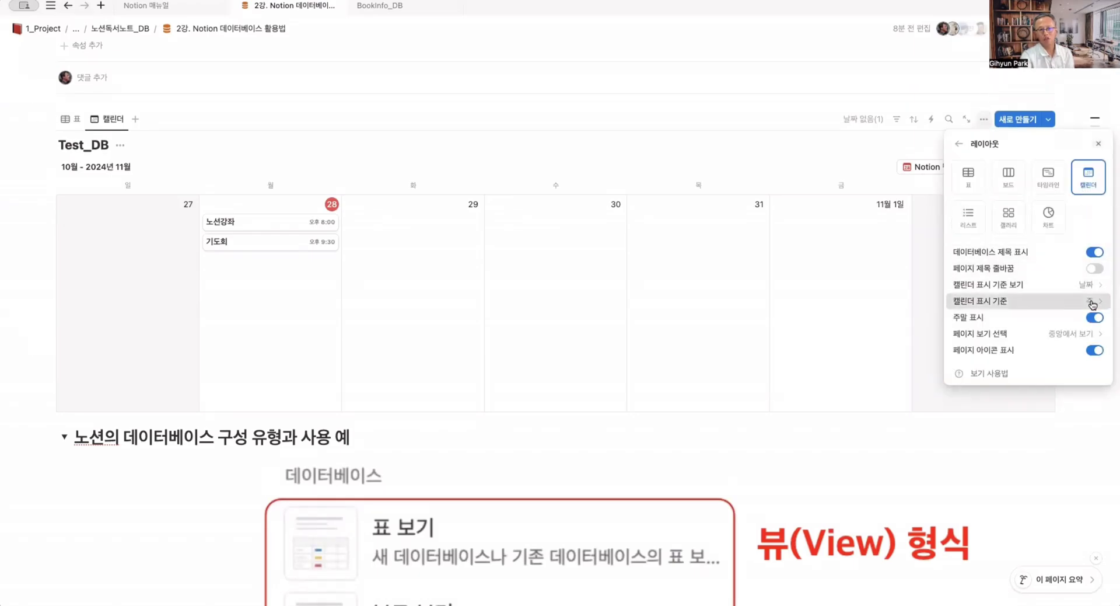
left_click(1068, 301)
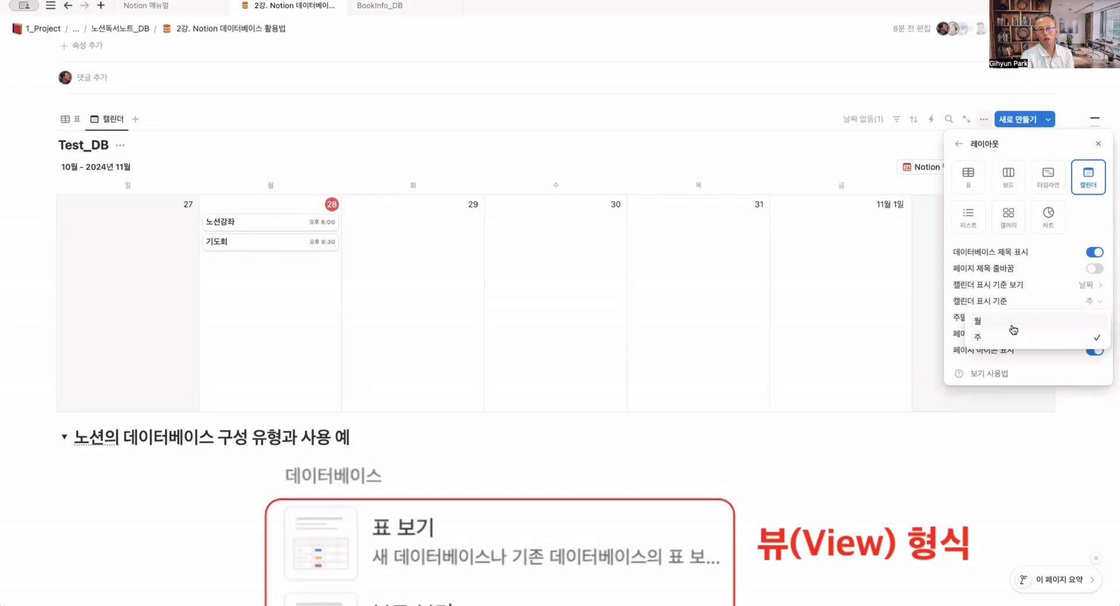
left_click(1014, 327)
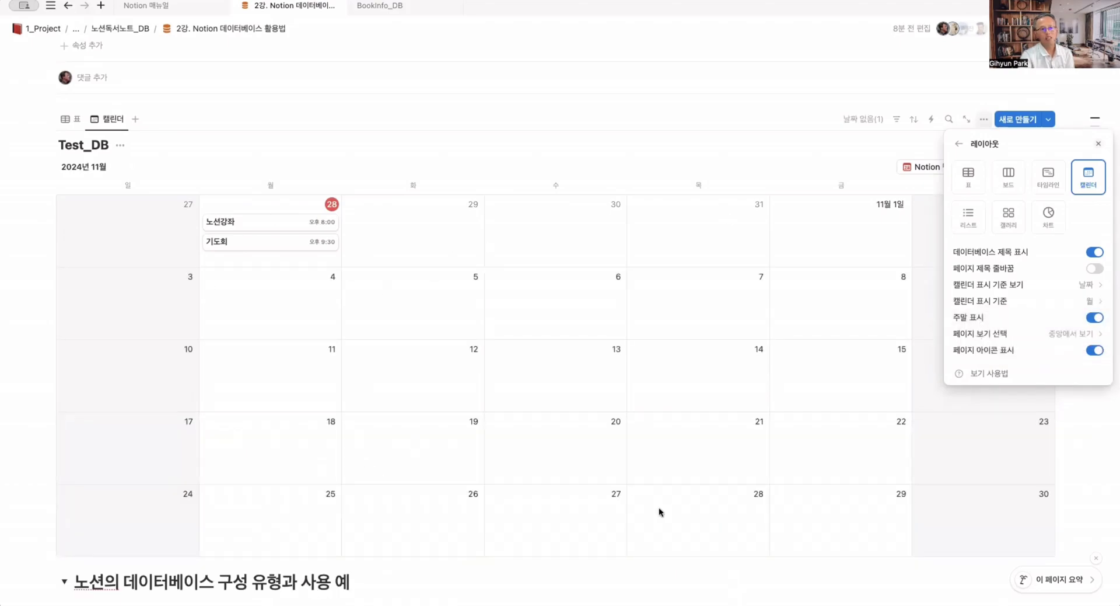
left_click(166, 144)
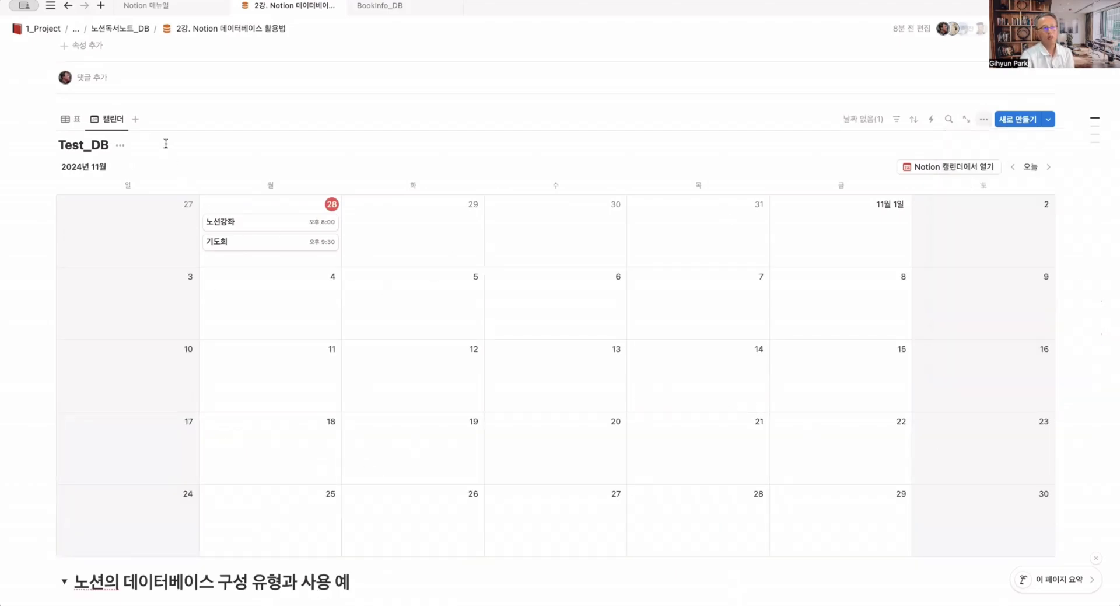
Add a 타임라인 view to Test_DB and switch its time scale to 주 and finally to 일
left_click(135, 119)
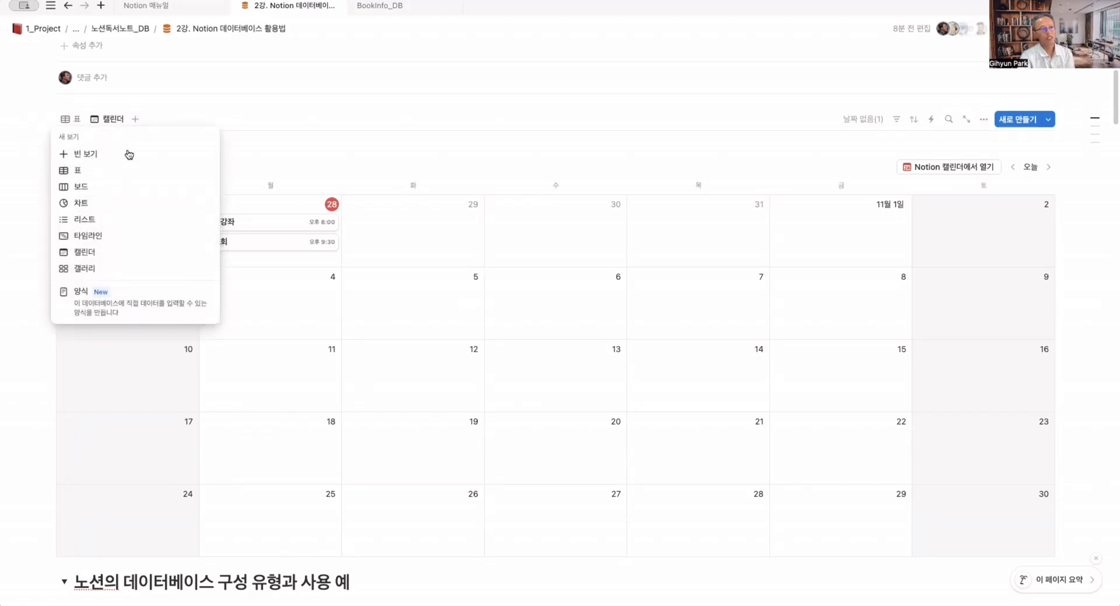
left_click(90, 237)
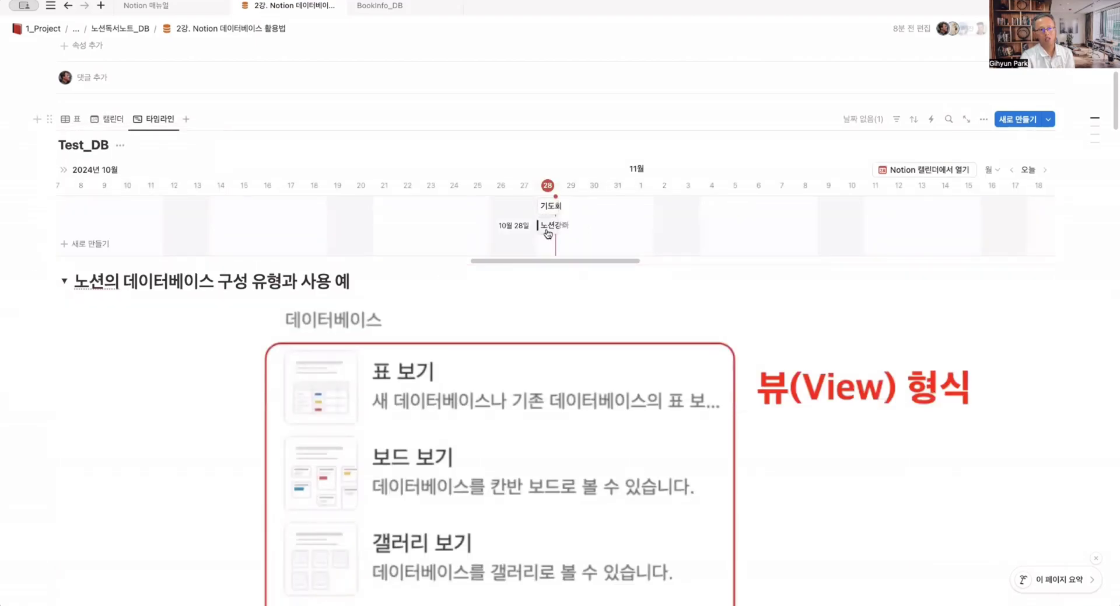
left_click(998, 170)
left_click(968, 225)
left_click(992, 170)
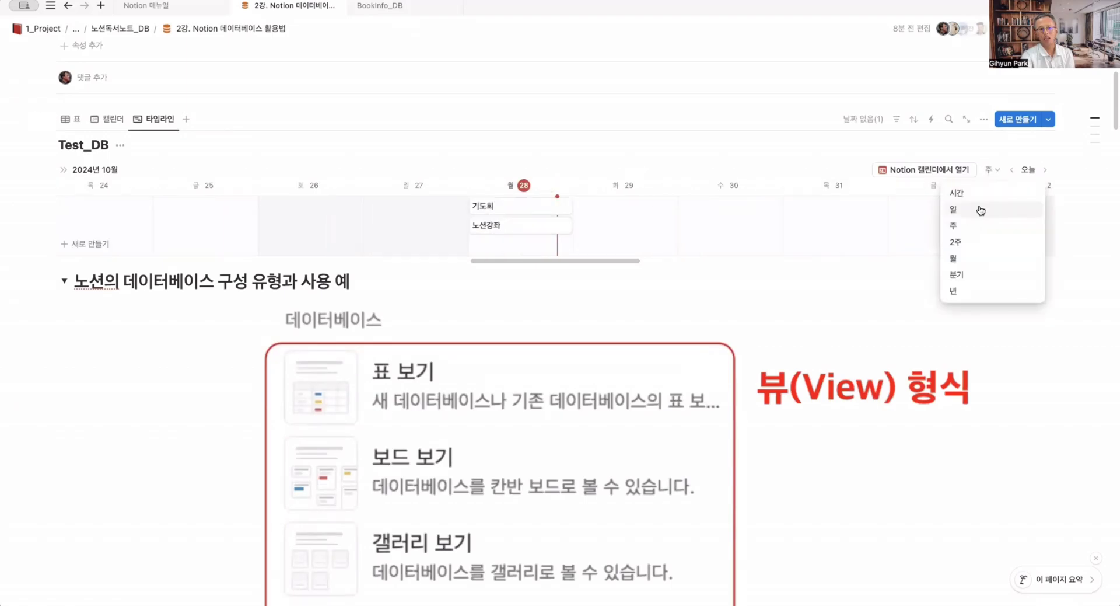
left_click(979, 209)
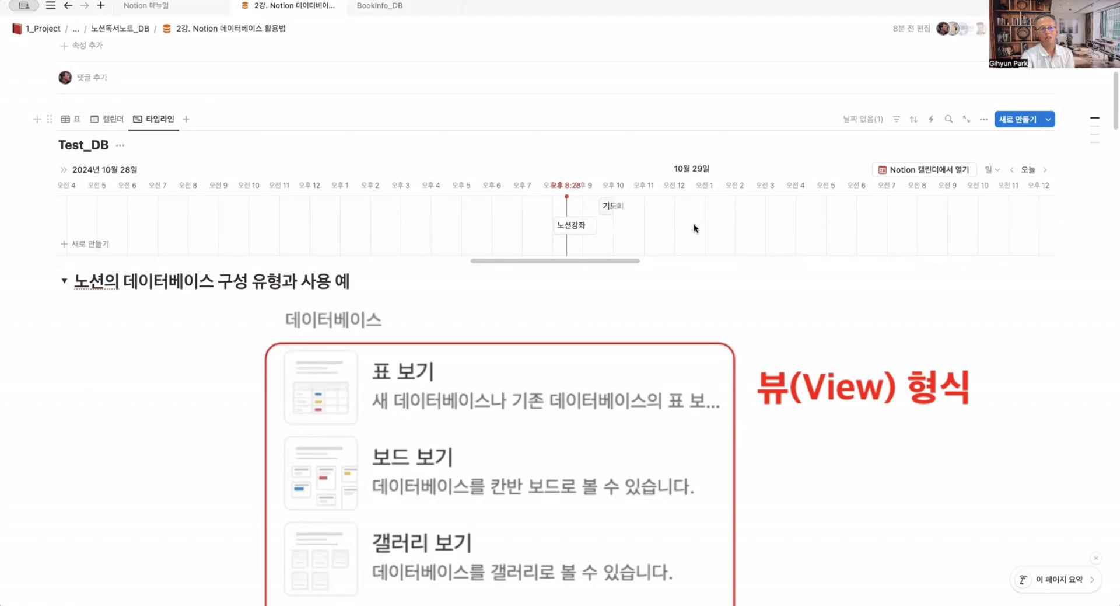
Add a 보드 view to Test_DB and move the 노션강좌 card to the 진행 중 group
left_click(184, 120)
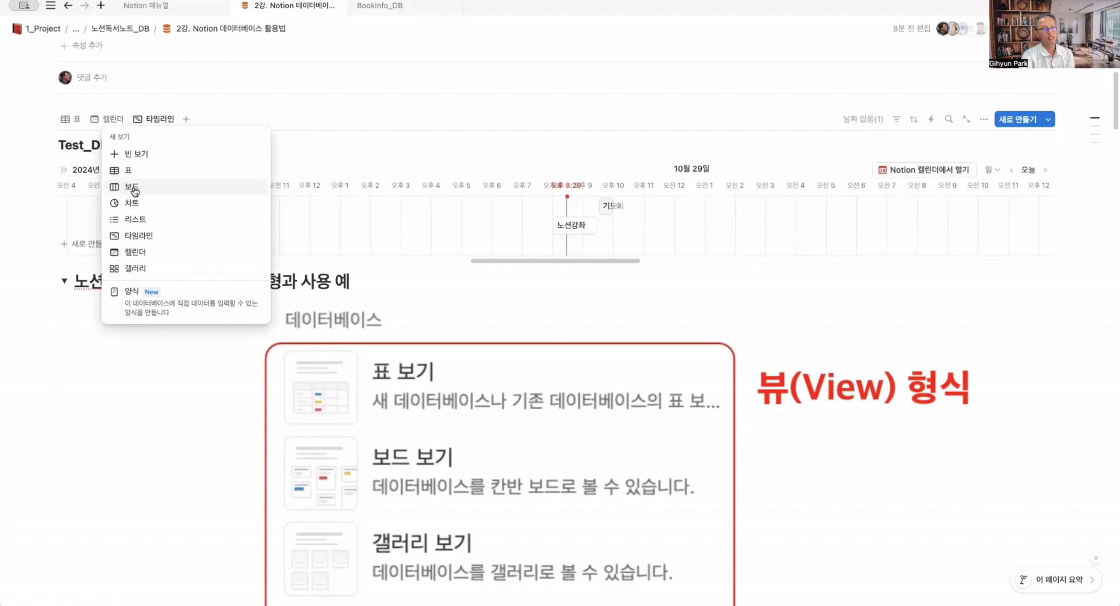
left_click(132, 187)
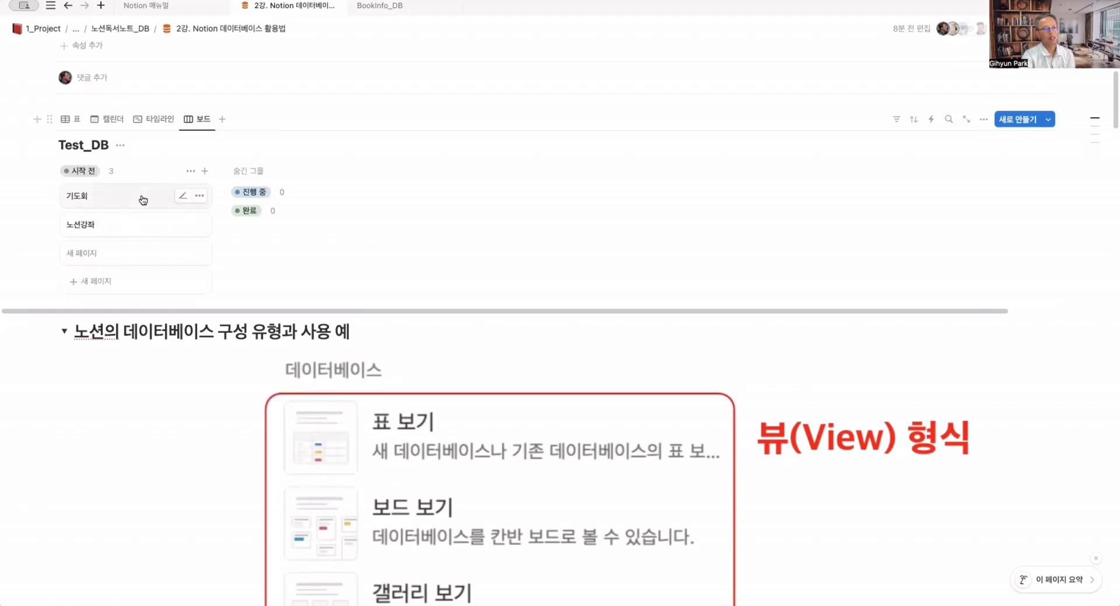
left_click_drag(143, 200, 279, 190)
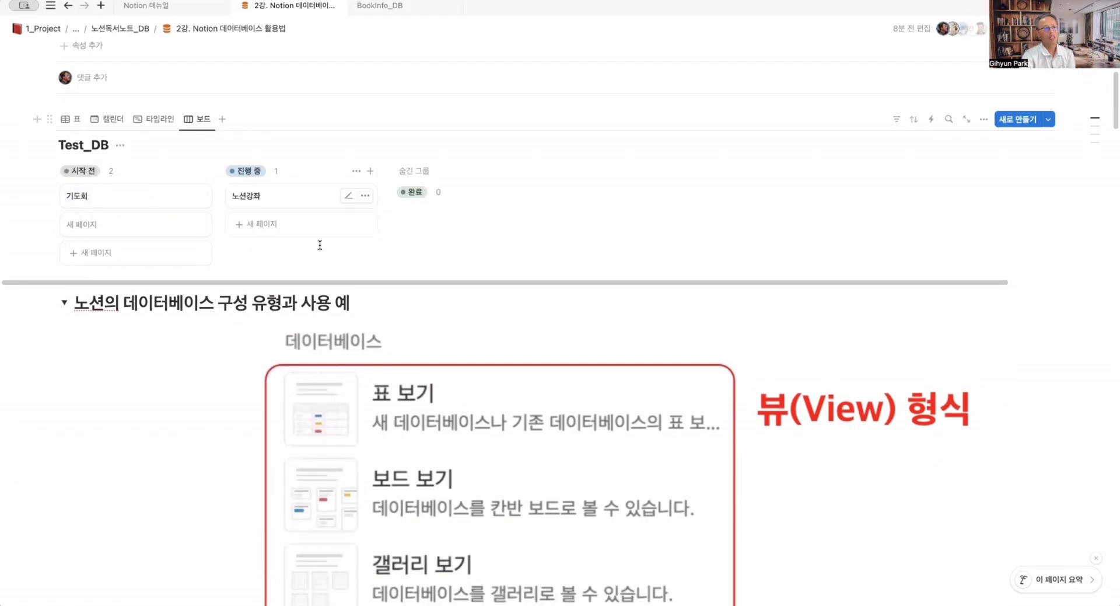
Bring the hidden 완료 group onto the board, add a card titled 저녁식사 to it and close its page
left_click(419, 195)
left_click(453, 222)
left_click(446, 201)
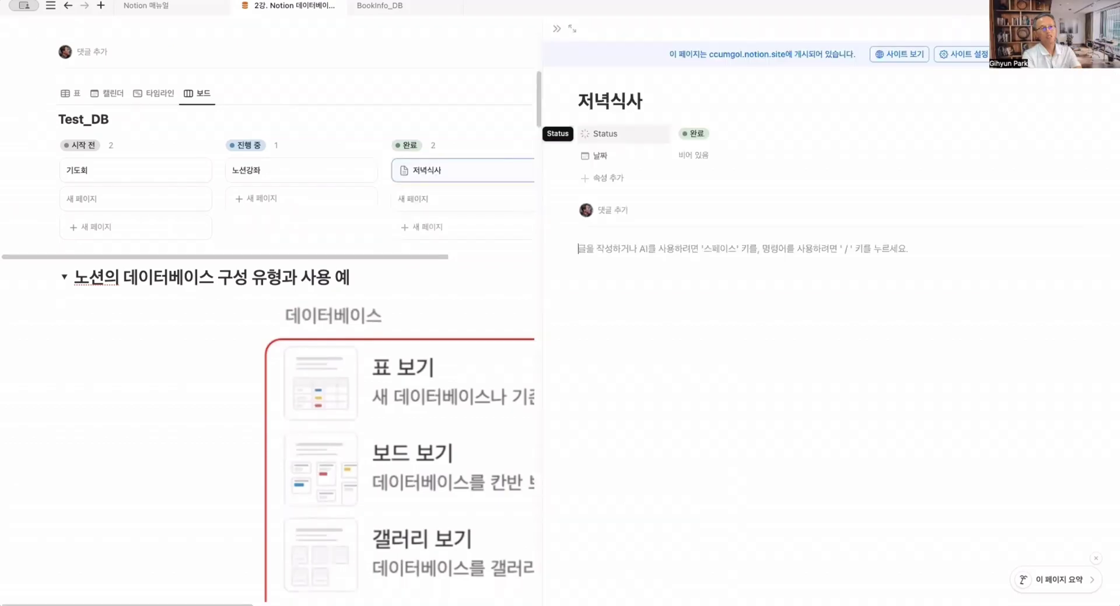
key("Escape")
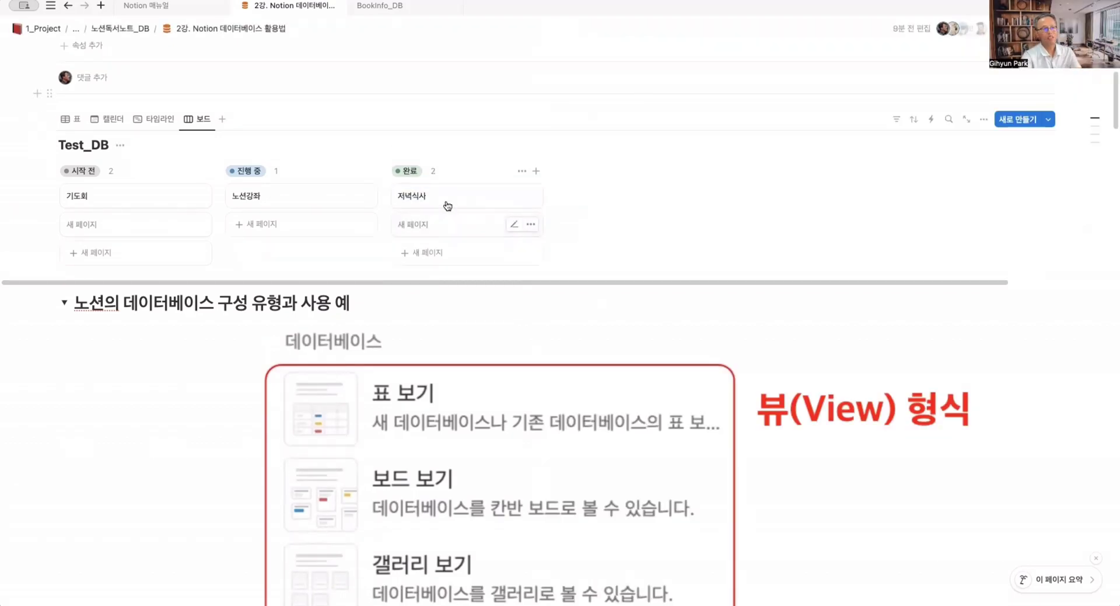
Move the 저녁식사 and 기도회 cards to the 진행 중 group on the board
left_click_drag(424, 195, 300, 223)
left_click_drag(161, 197, 303, 251)
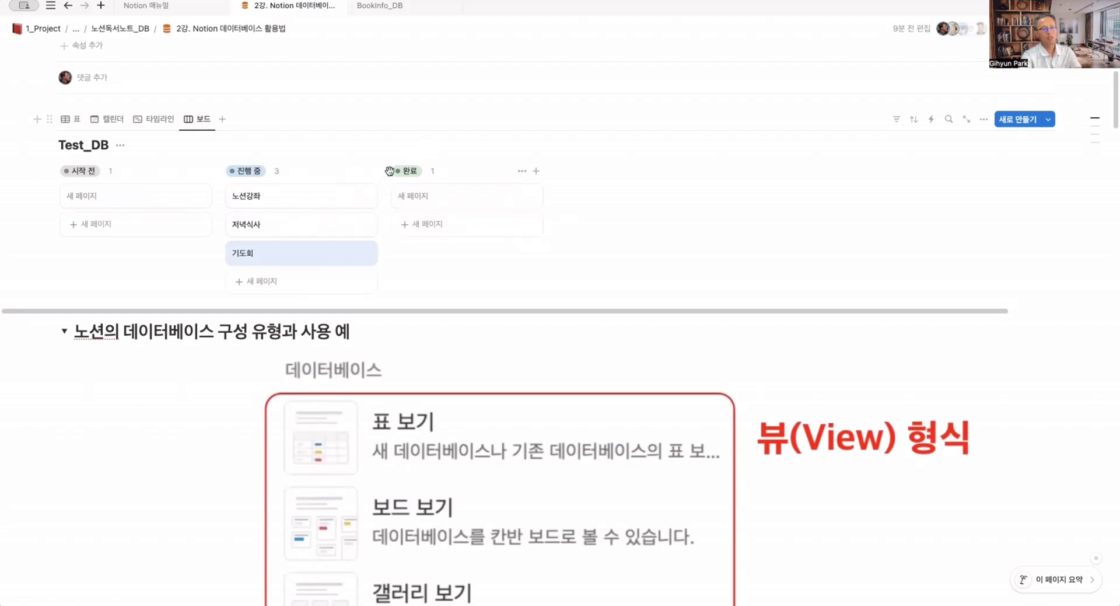
Switch Test_DB to its 표 view and add a new property of the 선택 type with its default name
left_click(73, 119)
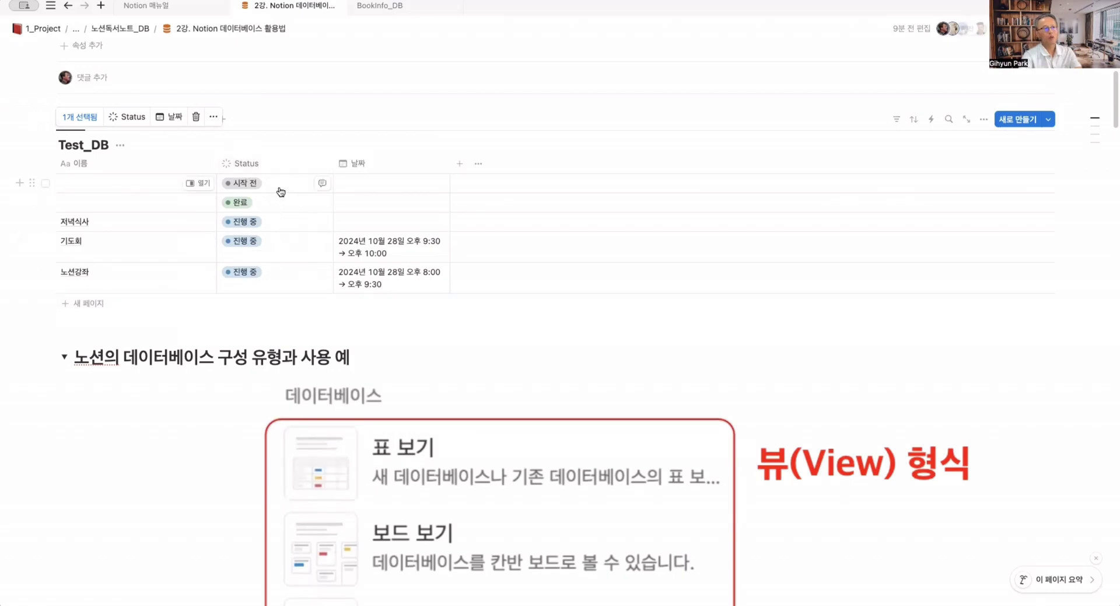
left_click(459, 164)
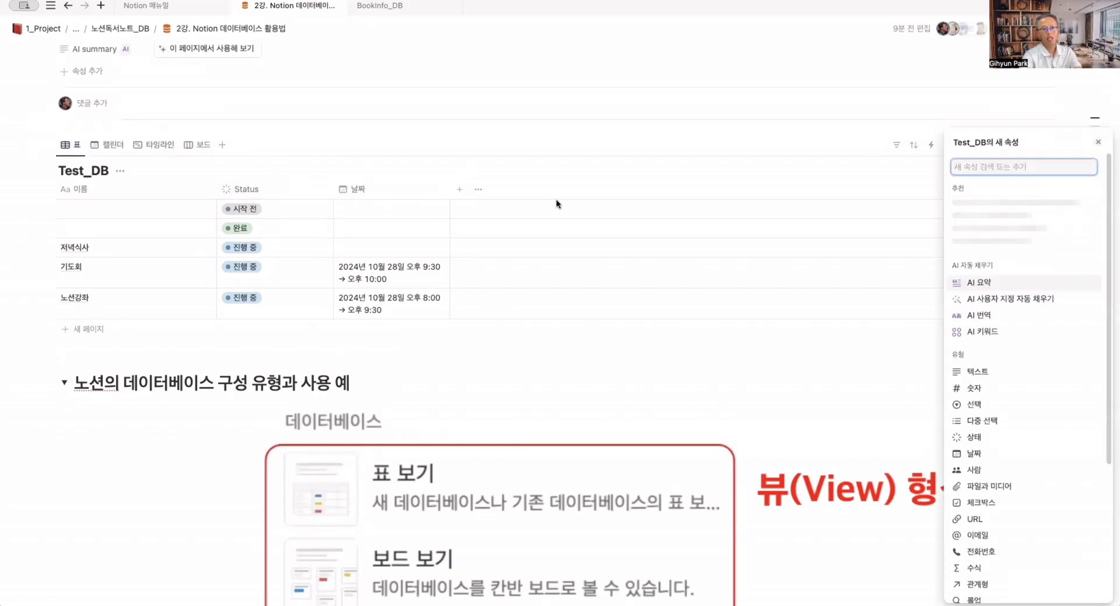
scroll(991, 413, "down", 3)
scroll(992, 413, "down", 2)
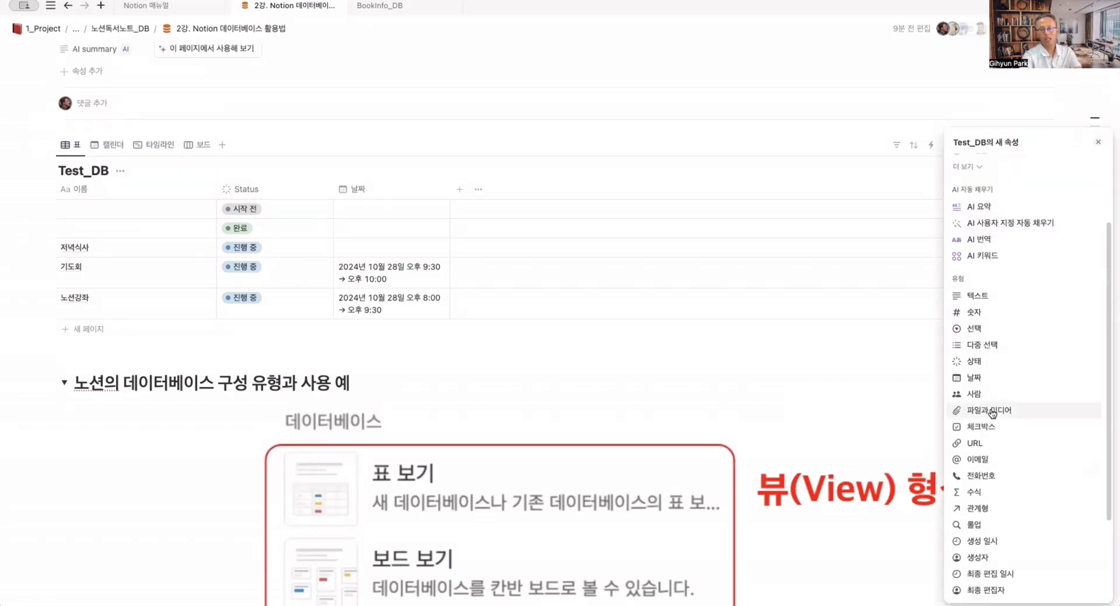
scroll(991, 413, "down", 1)
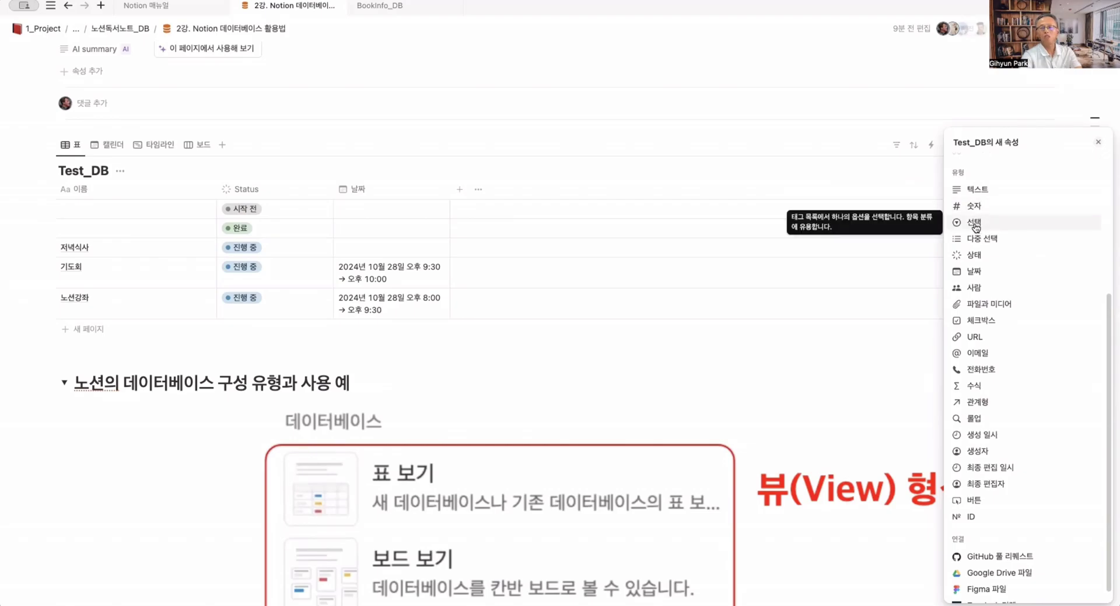
left_click(975, 223)
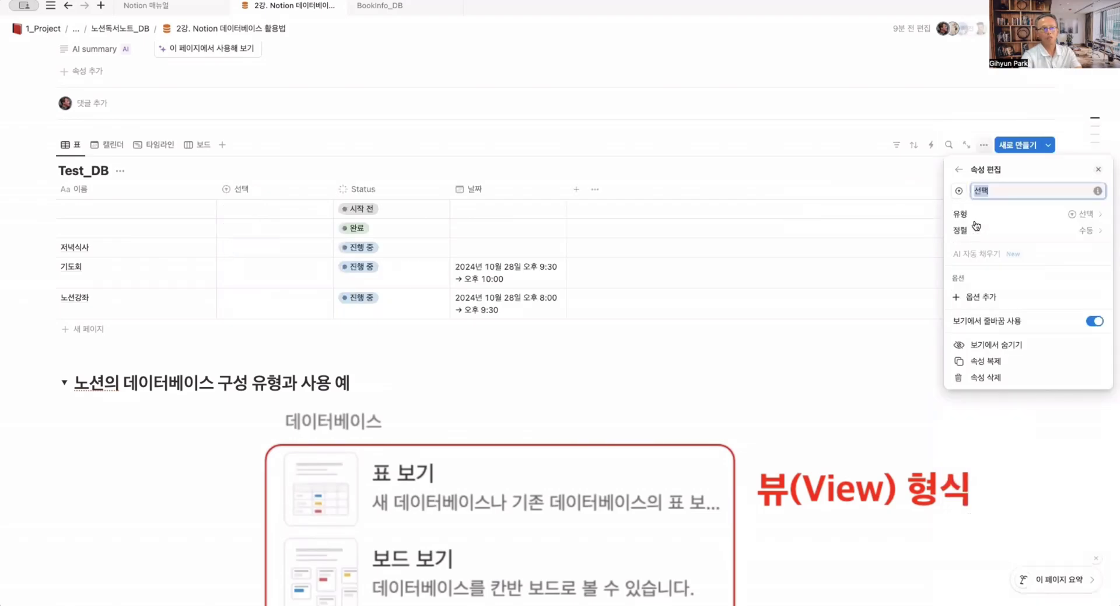
key("Escape")
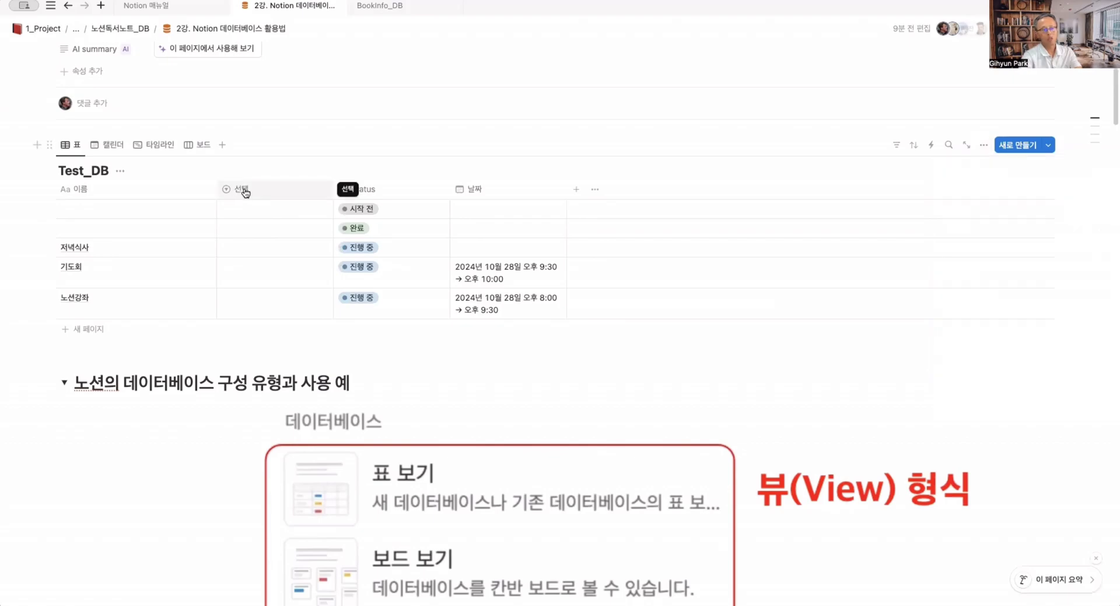
Edit the 선택 property of Test_DB and add the options 수련회 and 주일예
left_click(245, 190)
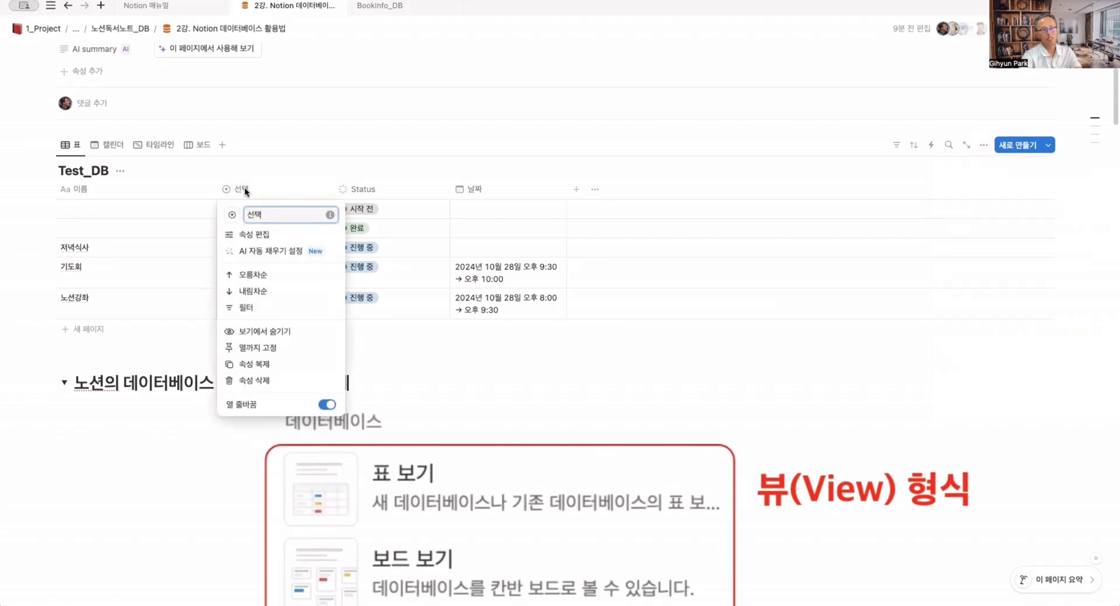
left_click(255, 235)
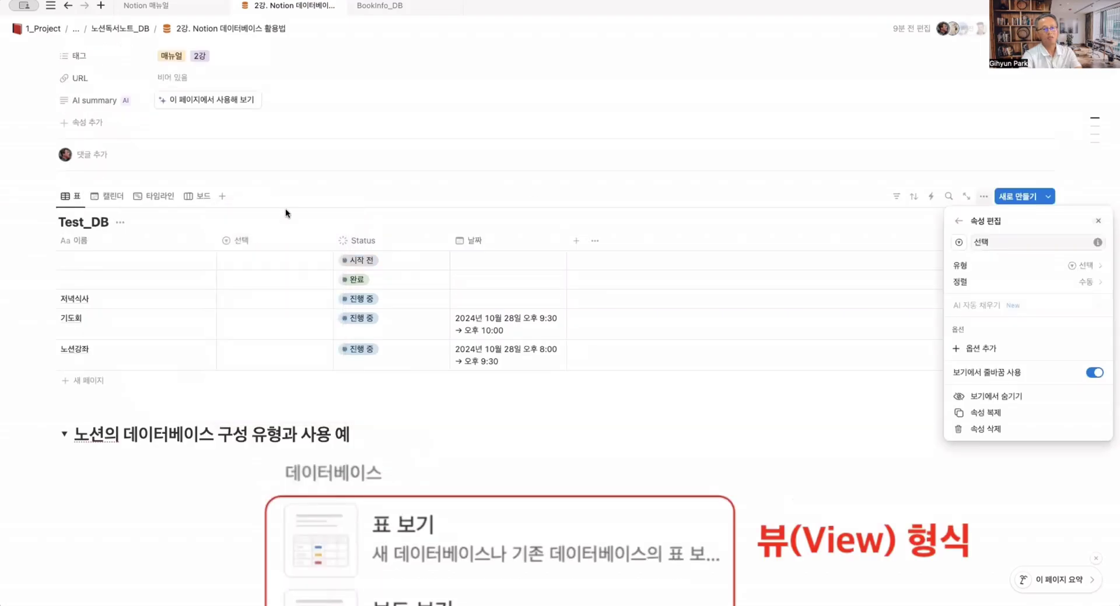
left_click(979, 349)
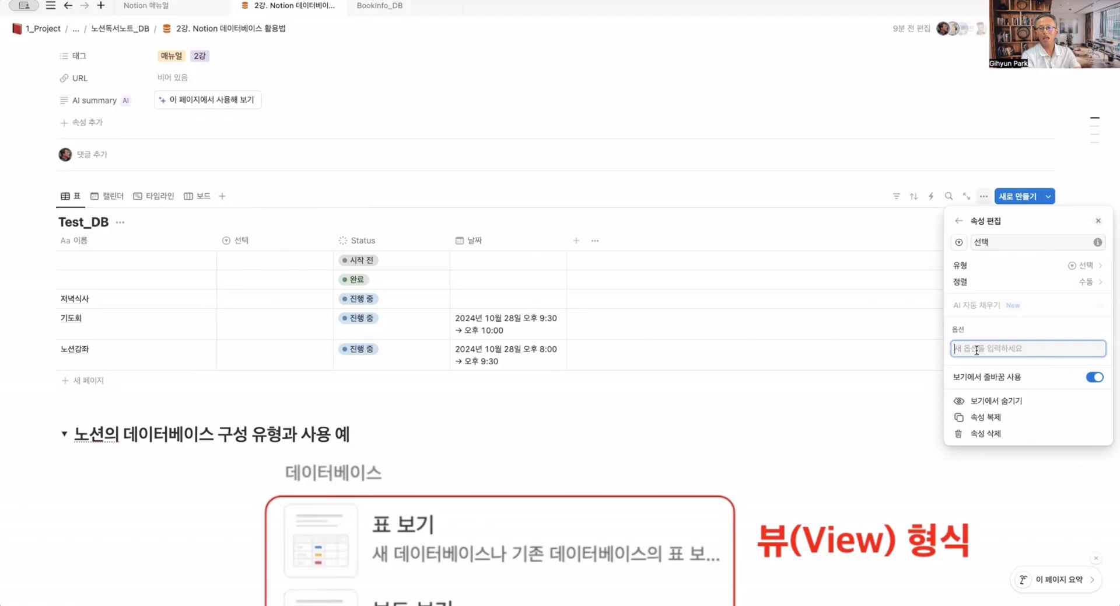
type("수련회")
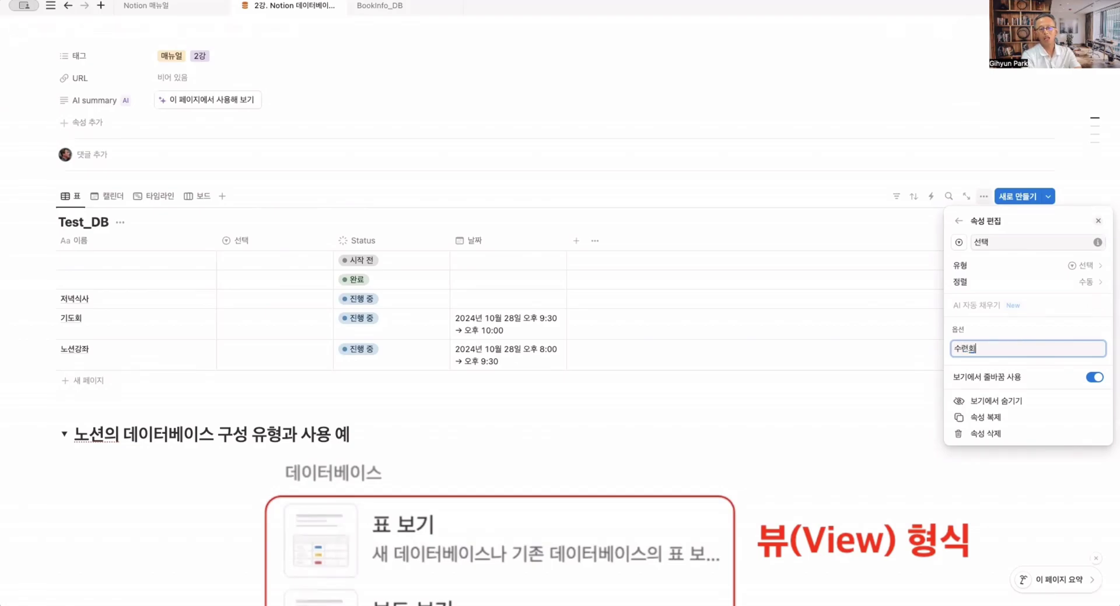
key("Return")
type("주일예")
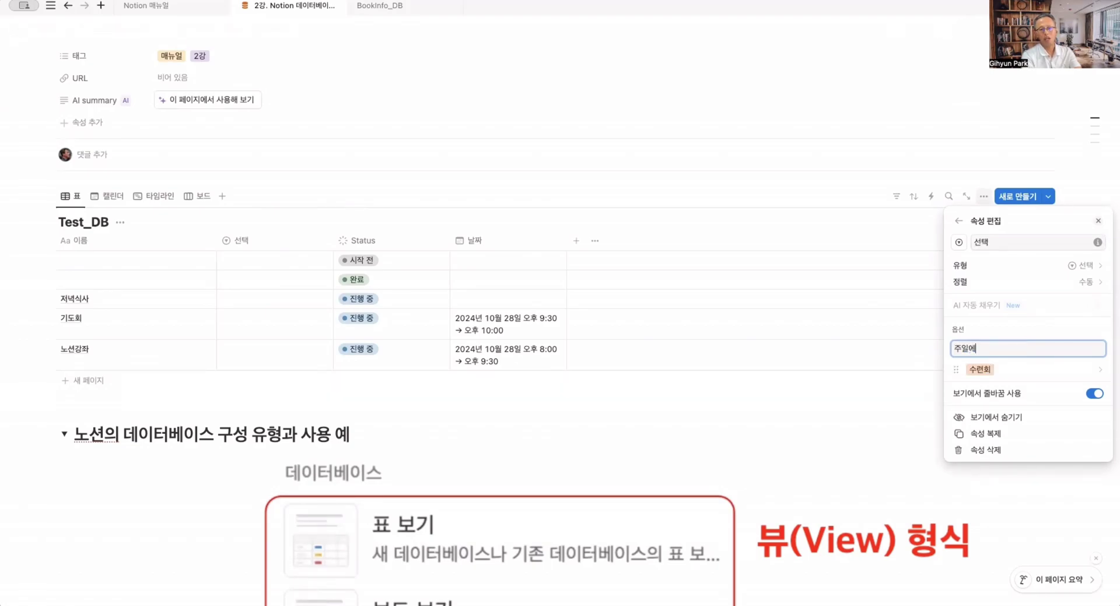
key("Return")
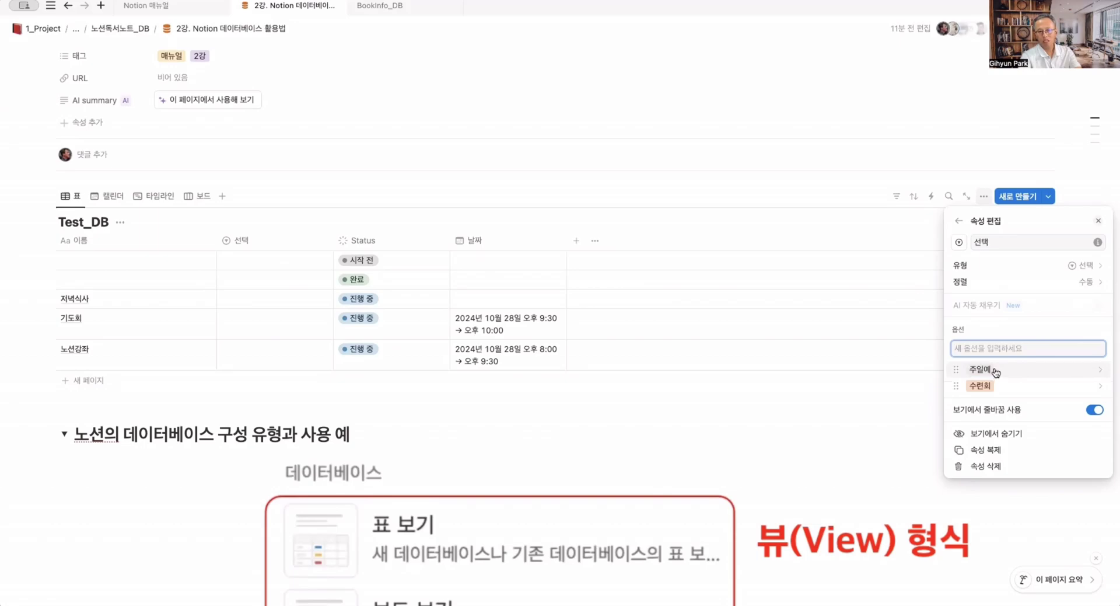
Correct the 주일예 option's name to 주일예배 and add a 부흥회 option to the 선택 property
left_click(1102, 370)
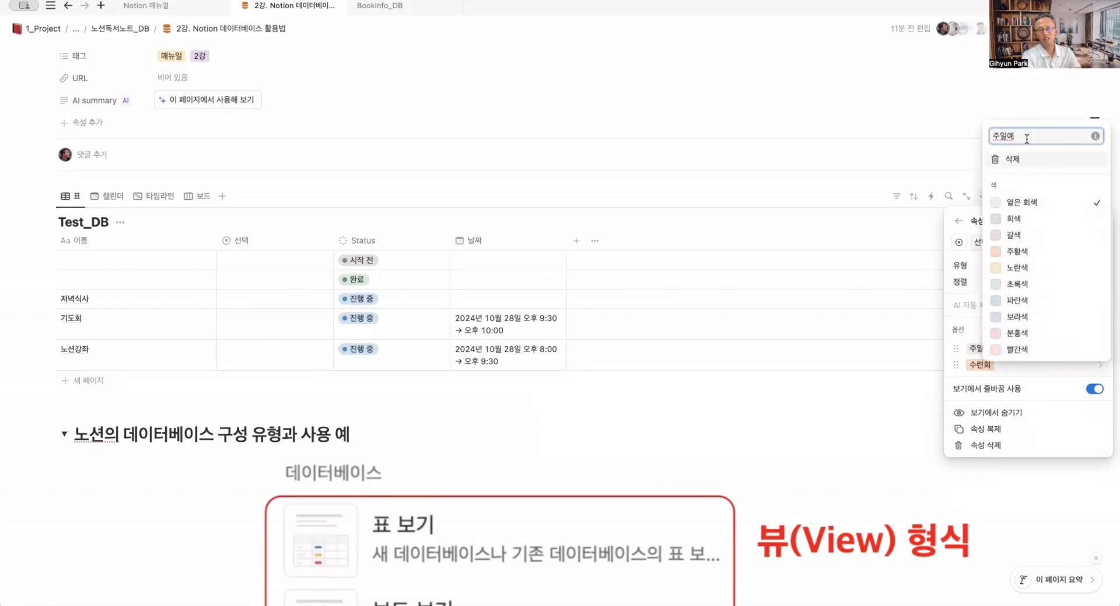
type("배")
key("Escape")
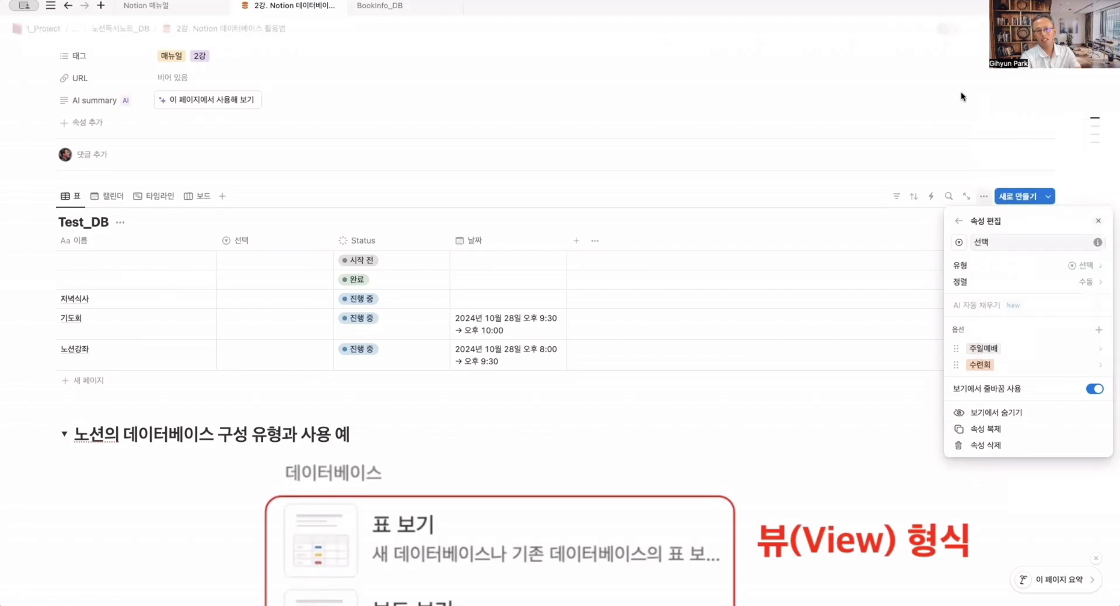
left_click(1101, 332)
type("부흥회")
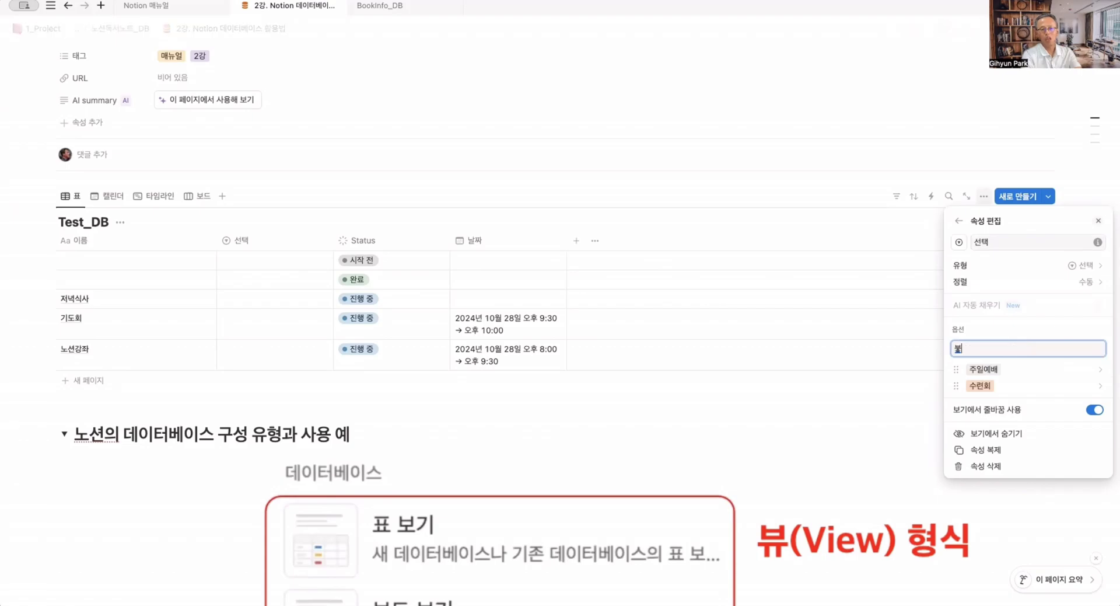
key("Return")
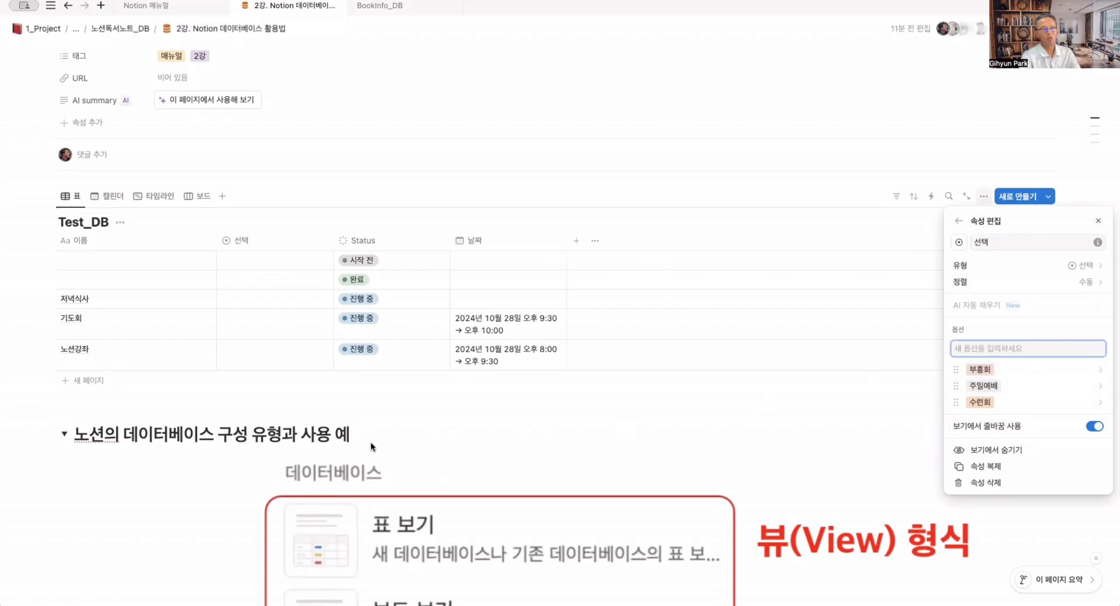
Set the 선택 value of the first row in Test_DB to 수련회
left_click(272, 263)
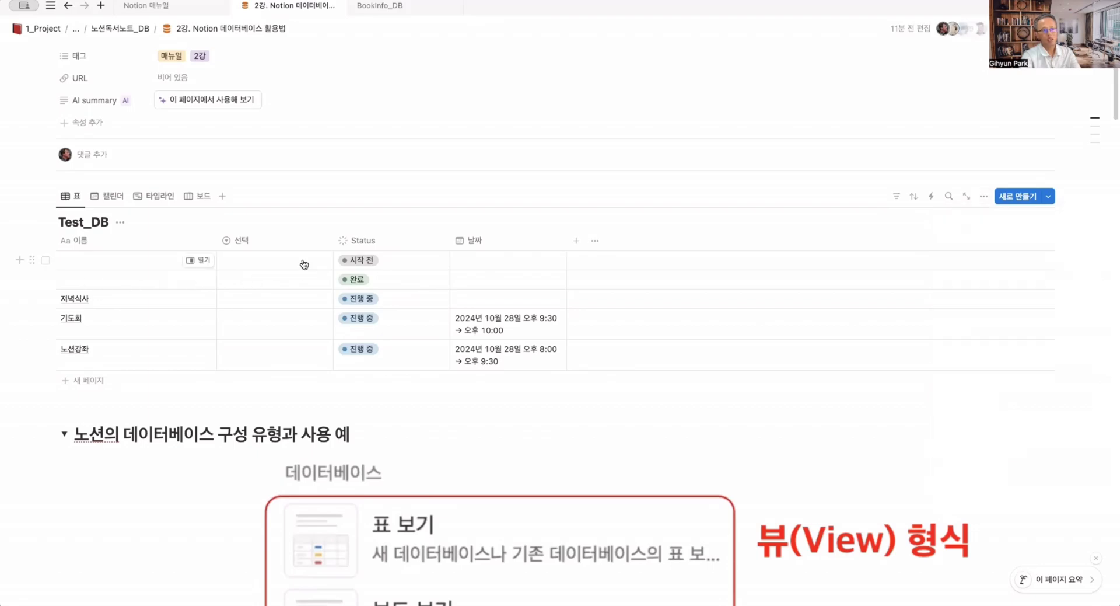
left_click(300, 260)
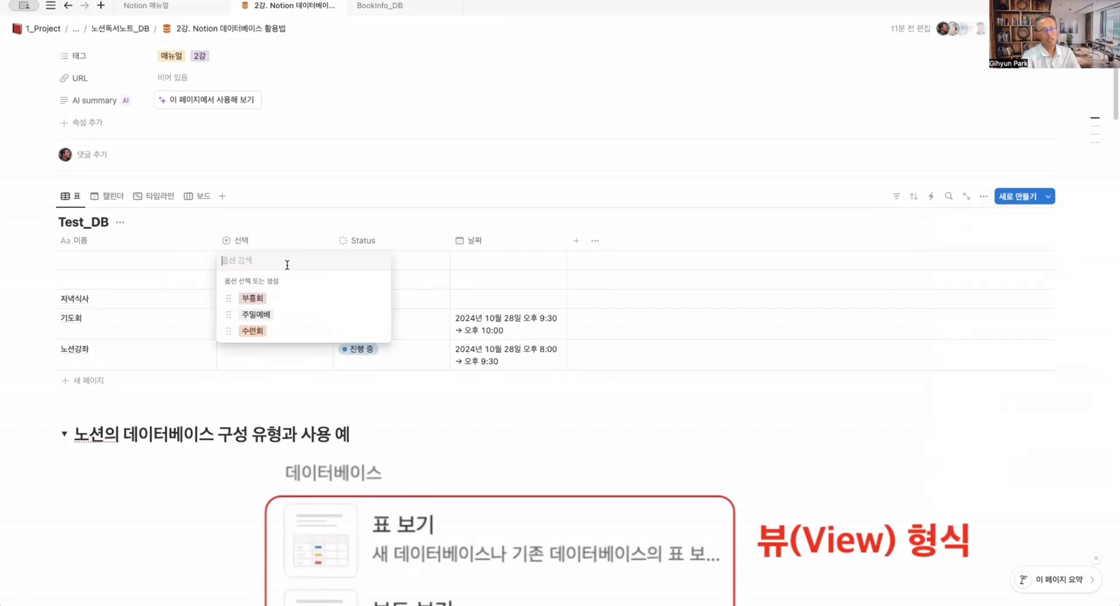
left_click(252, 330)
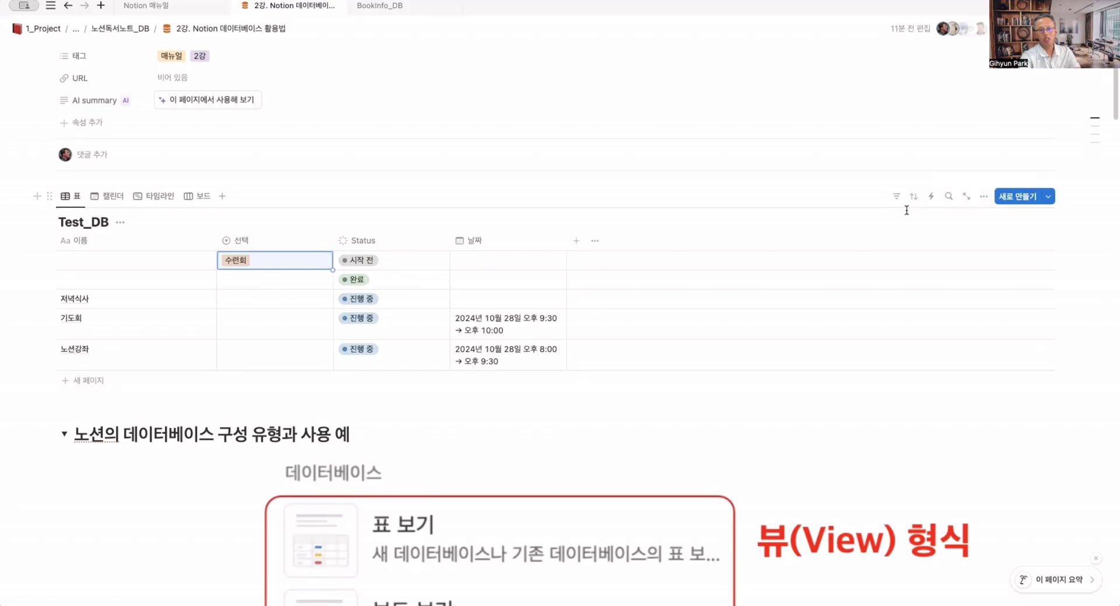
Add a new property of the 다중 선택 type to Test_DB with its default name
left_click(575, 240)
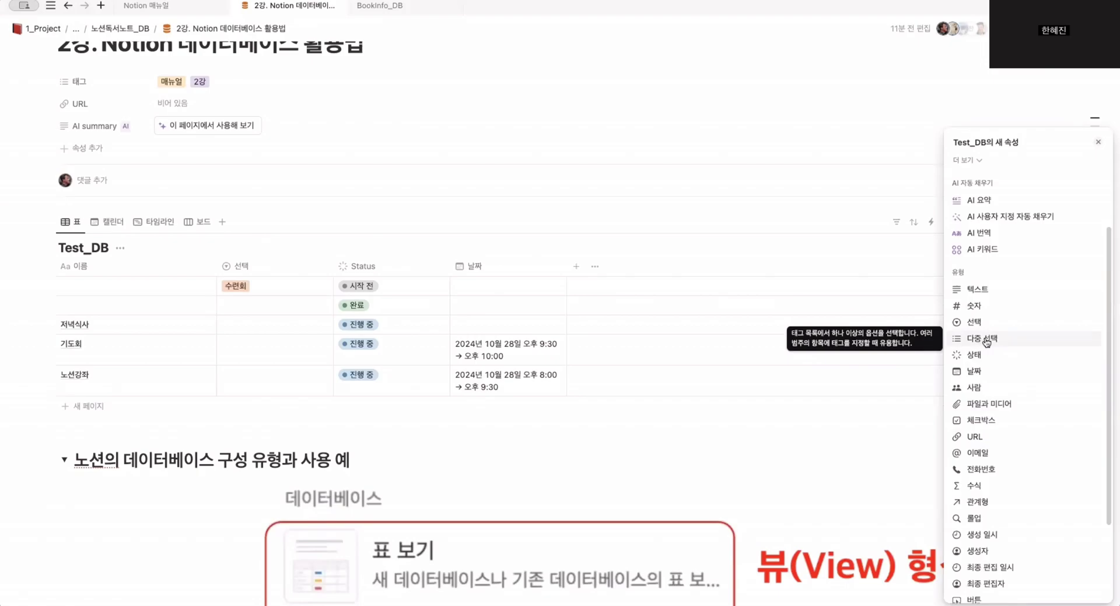
left_click(983, 341)
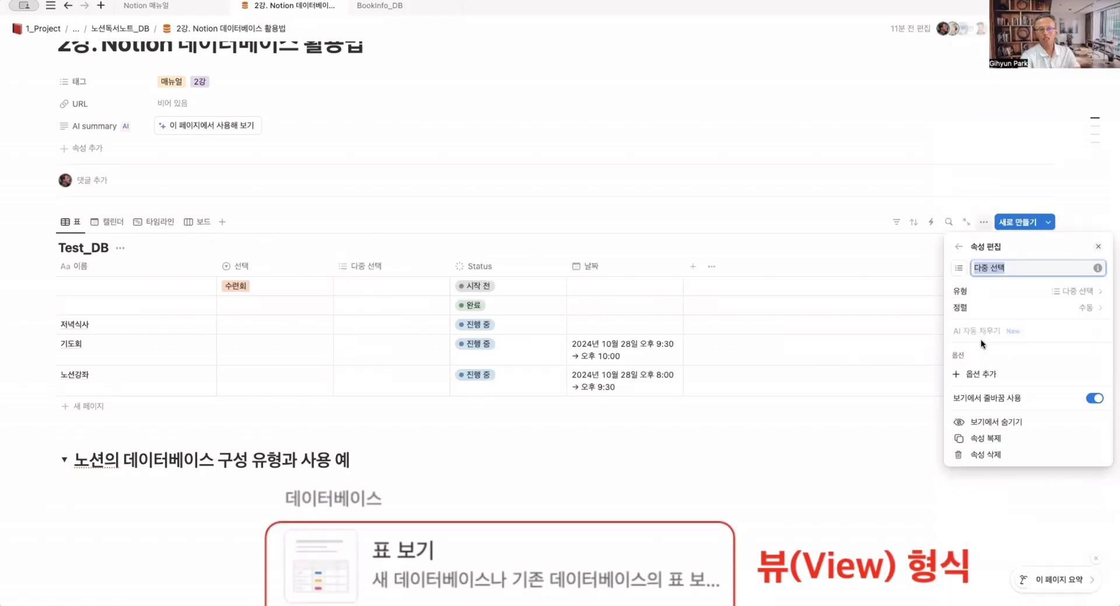
left_click(363, 292)
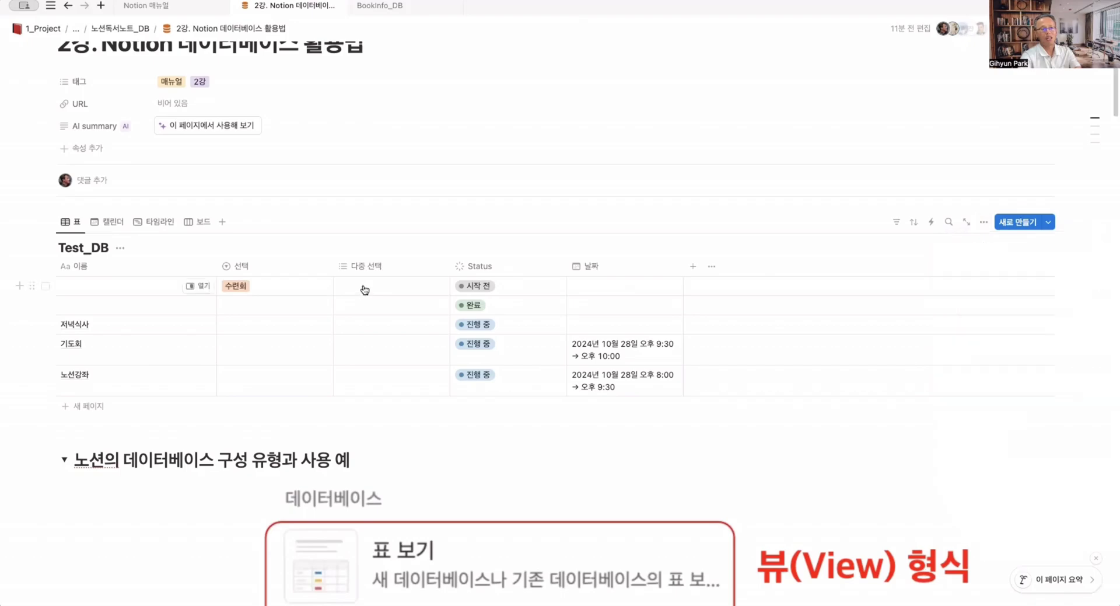
Create the 다중 선택 tags 기도, 감사 and 노력 in the first row of Test_DB
left_click(363, 290)
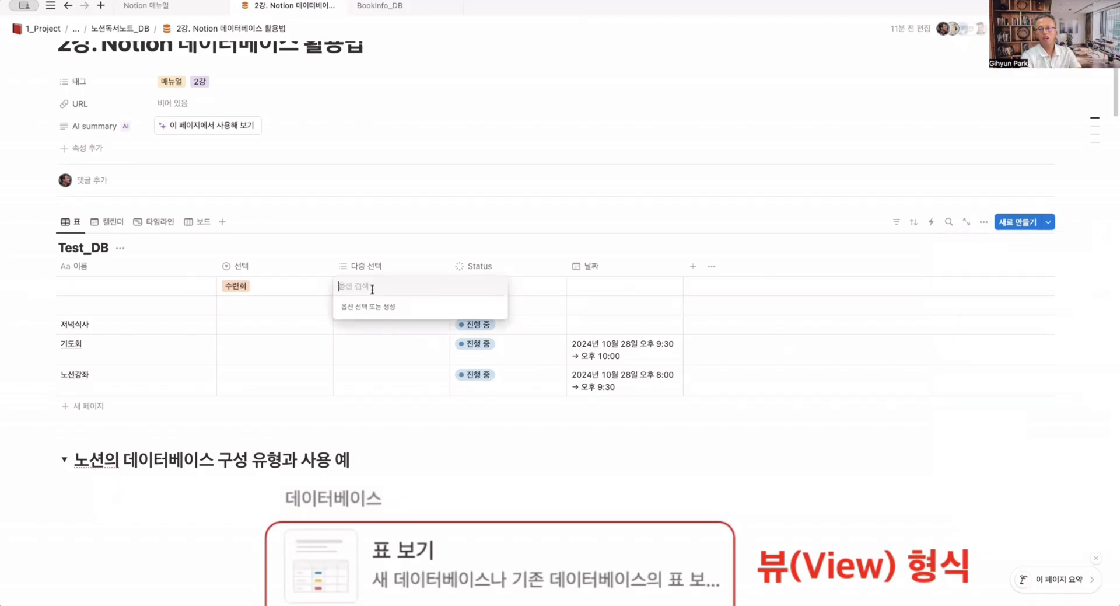
type("기도")
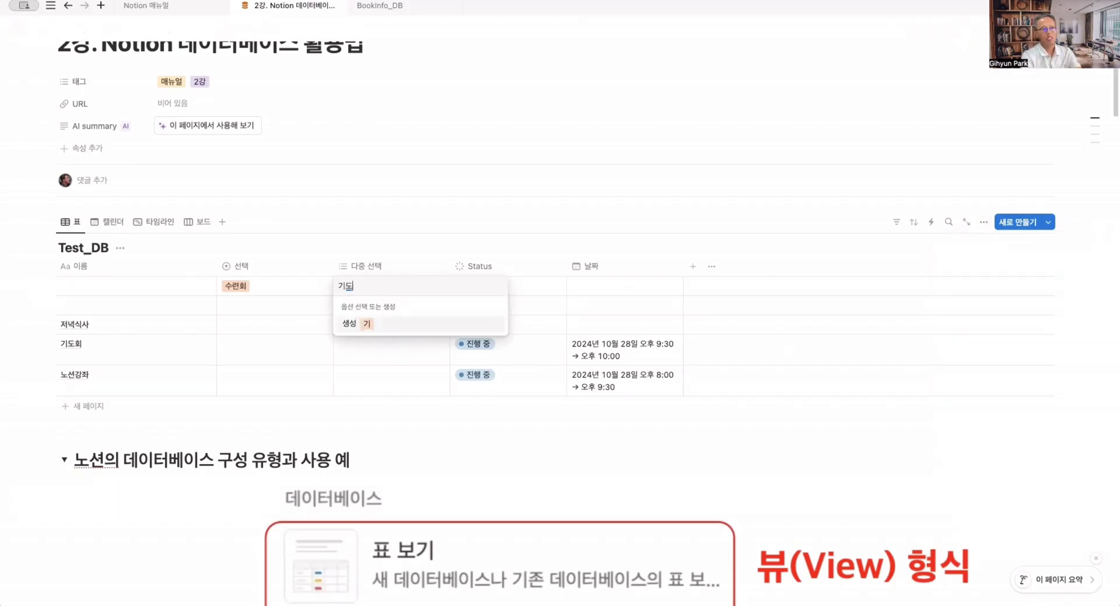
key("Return")
type("감사")
key("Return")
type("뇌력")
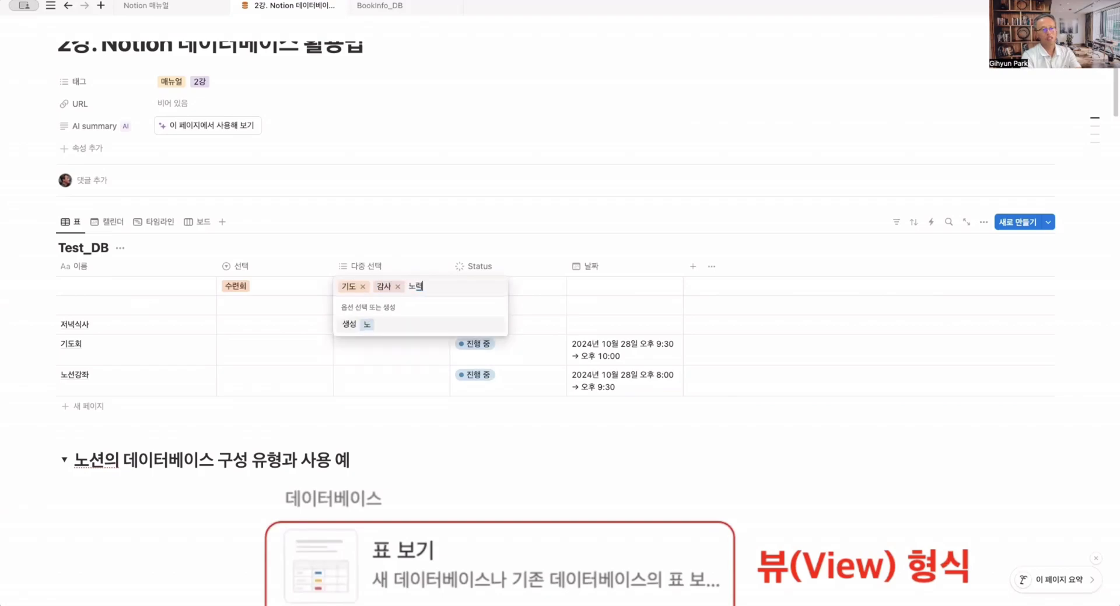
key("Return")
key("Escape")
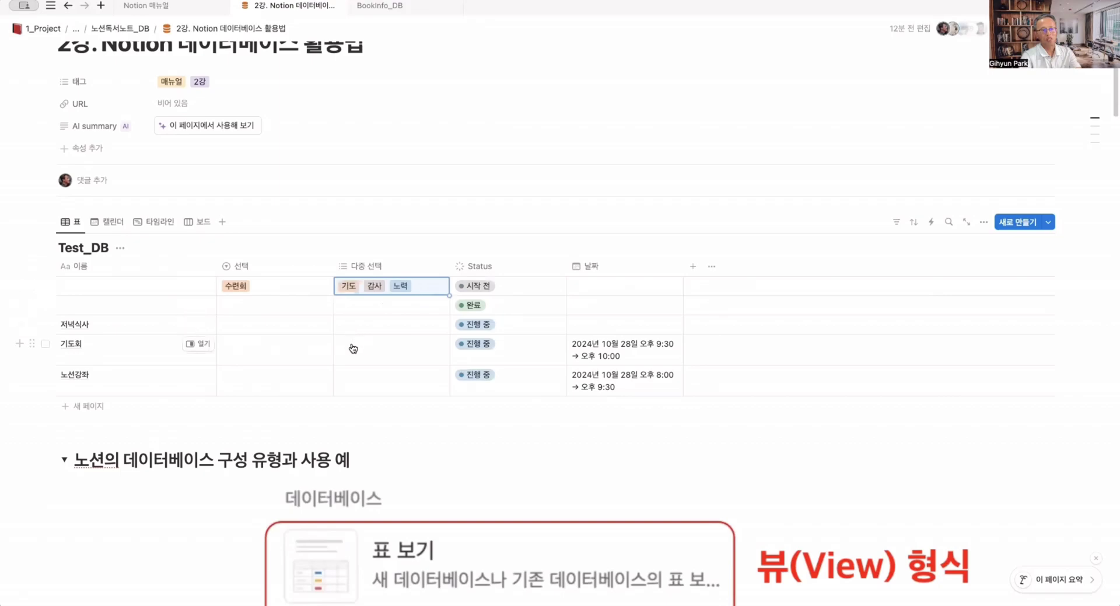
Assign the 다중 선택 tags: 감사 to the 기도회 row, 기도 to 저녁식사 and 노력 to 노션강좌
left_click(353, 352)
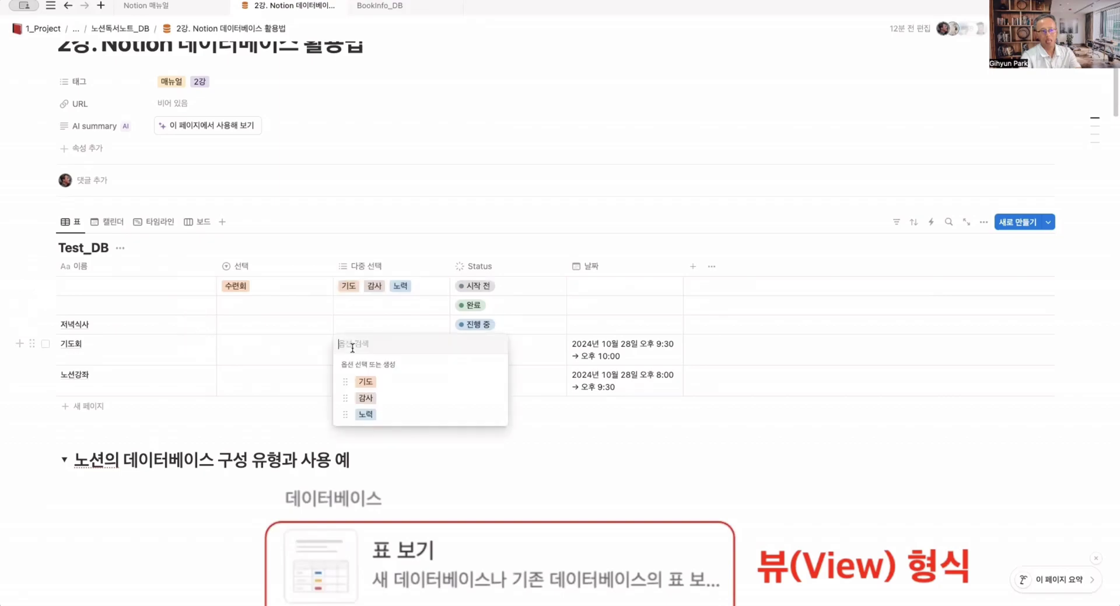
left_click(366, 398)
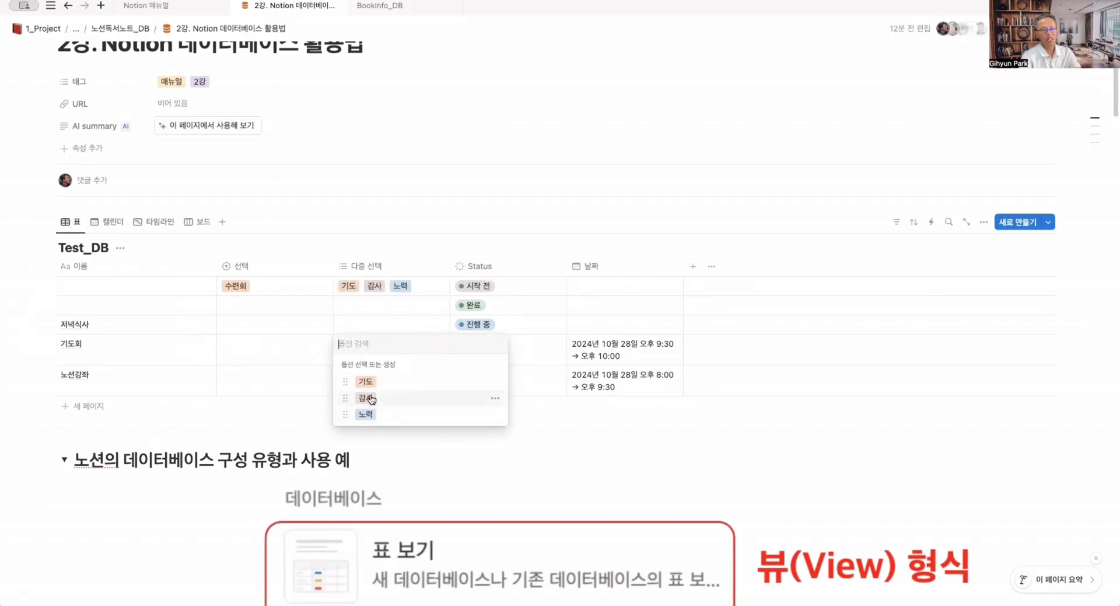
left_click(412, 449)
left_click(400, 324)
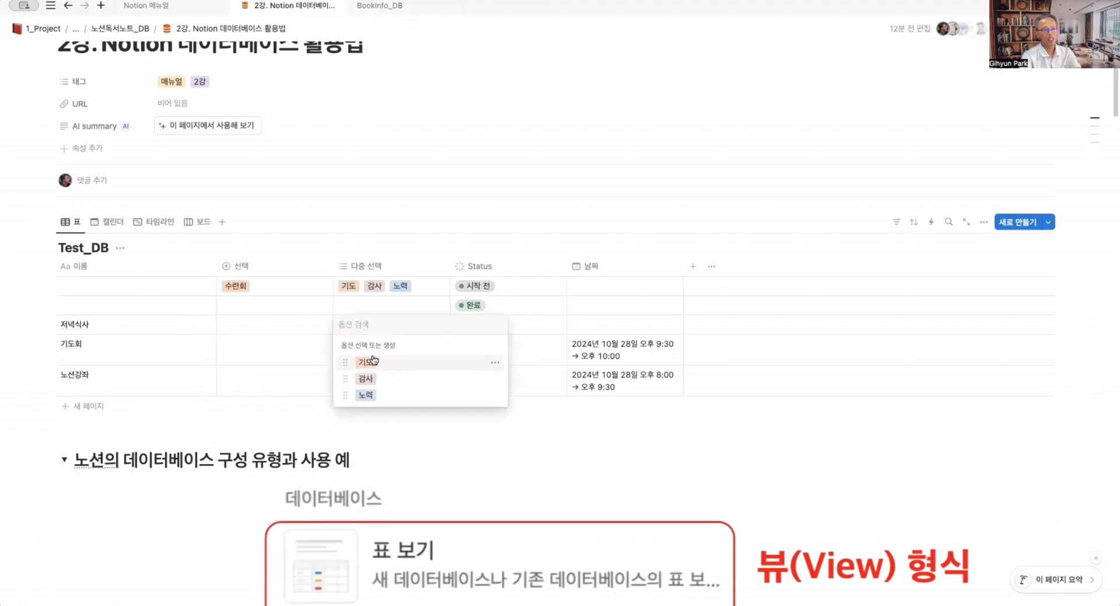
left_click(369, 363)
left_click(422, 427)
left_click(382, 380)
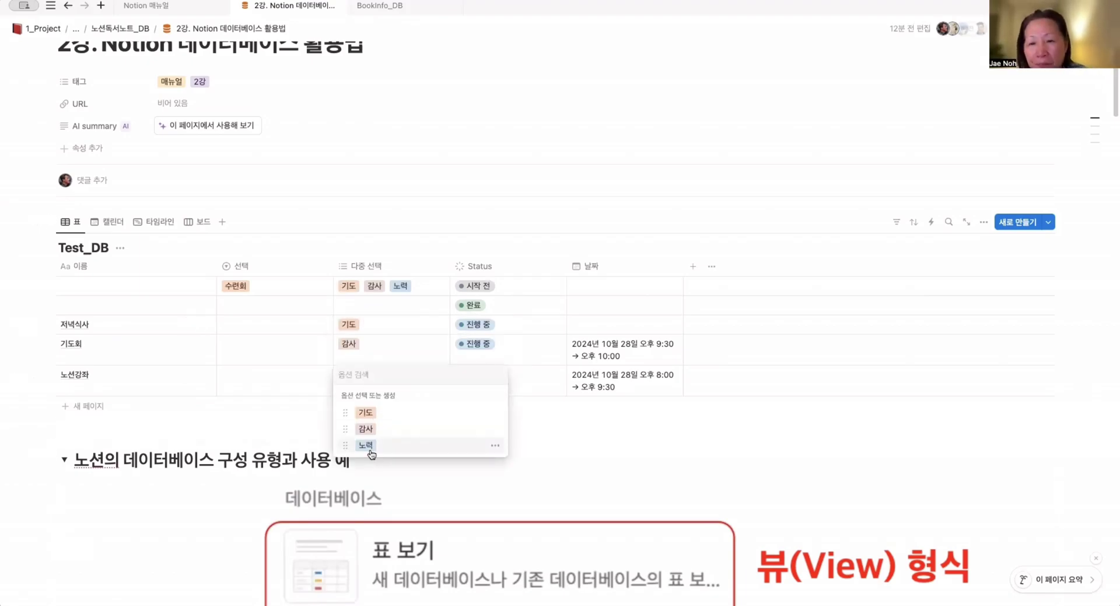
left_click(367, 446)
left_click(429, 486)
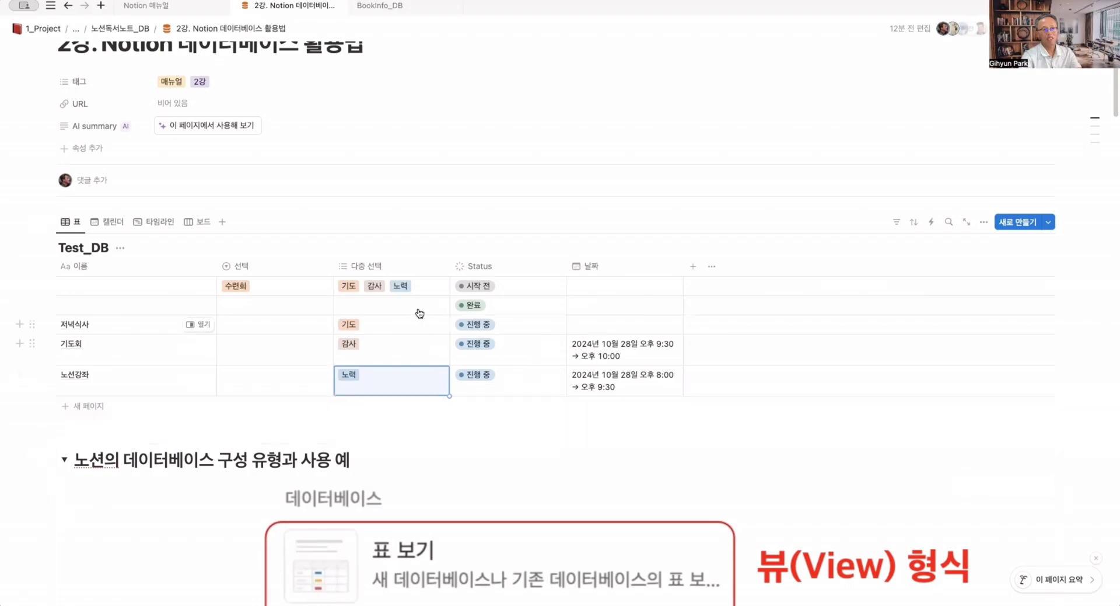
key("Escape")
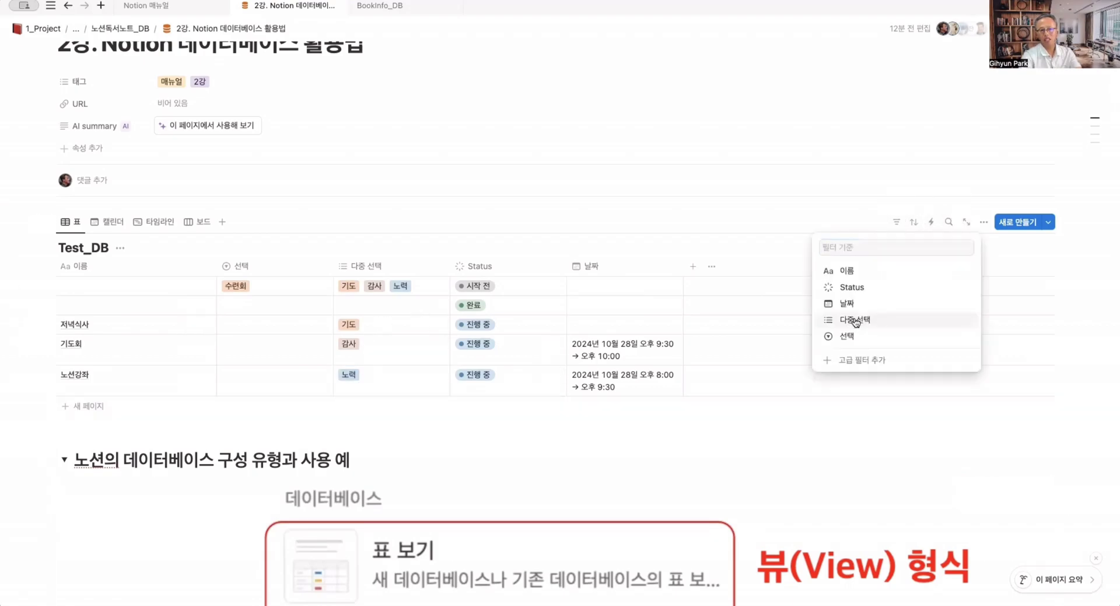
Filter the Test_DB table to rows whose 다중 선택 property contains 기도
left_click(854, 320)
left_click(22, 330)
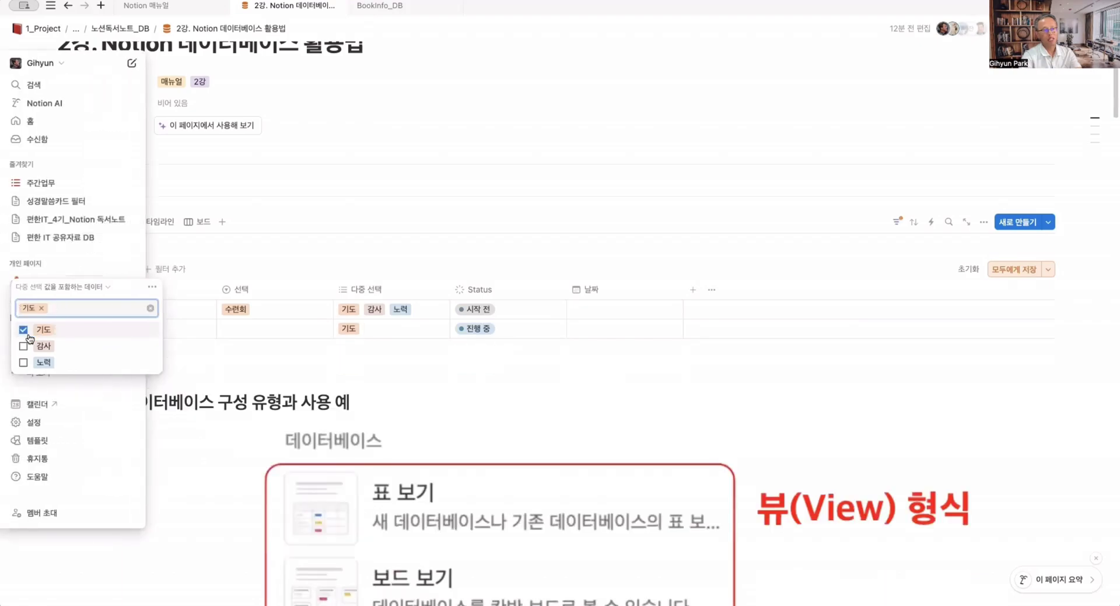
left_click(245, 333)
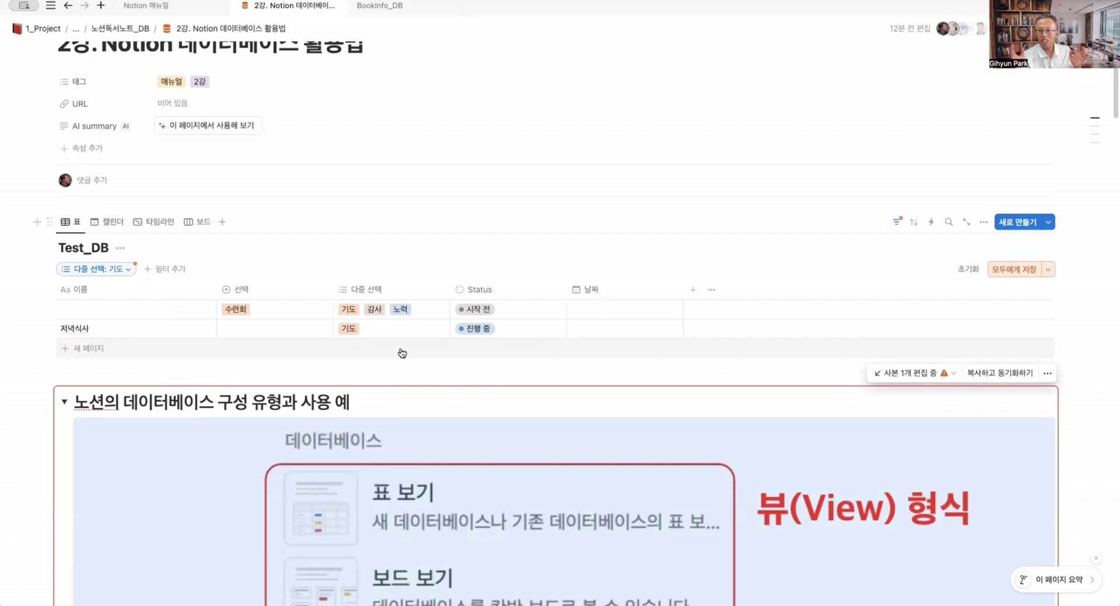
Open the untitled page with the kissing-face icon and title it 연습용
scroll(647, 426, "up", 2)
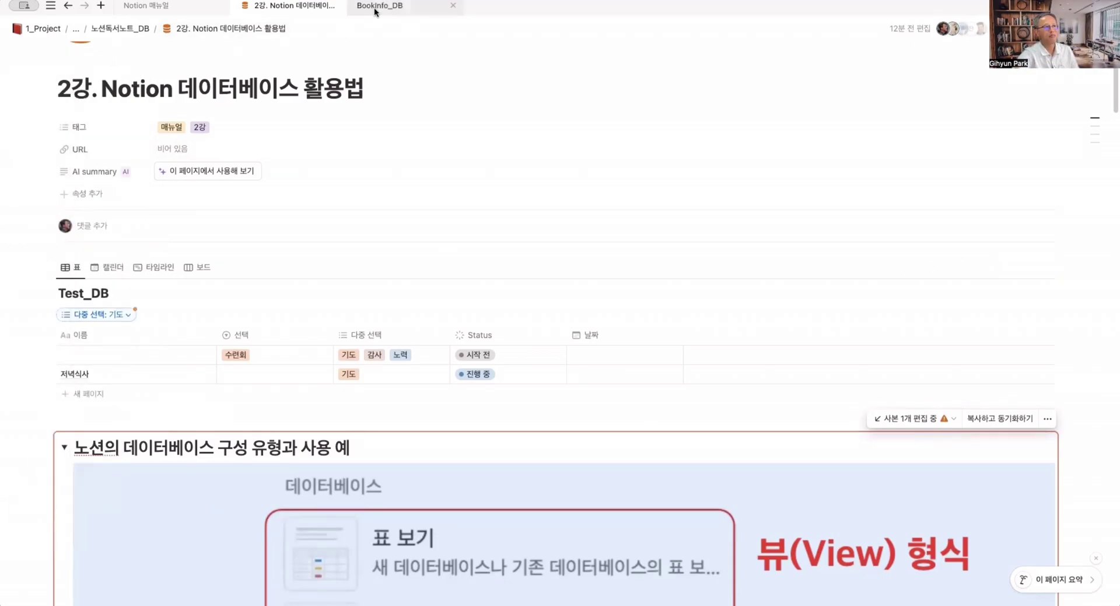
mouse_move(10, 259)
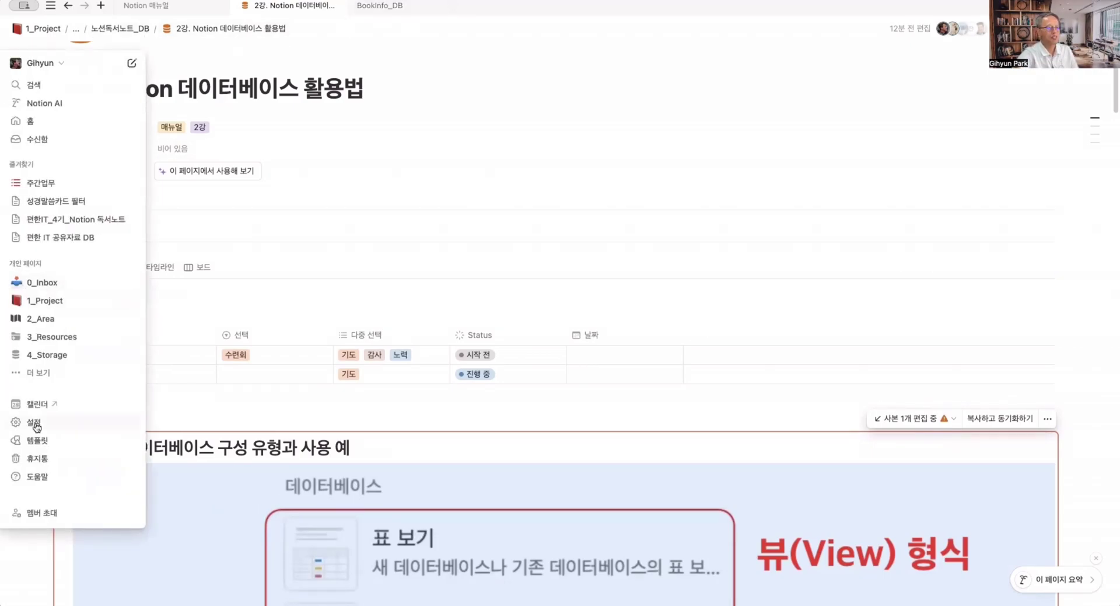
left_click(41, 372)
left_click(45, 316)
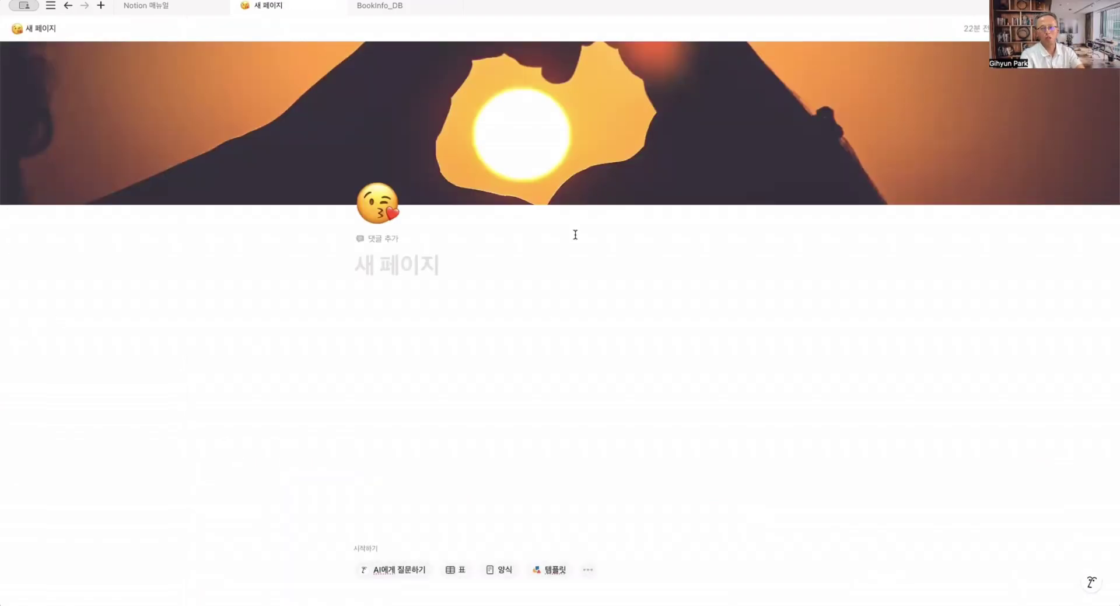
type("연습용")
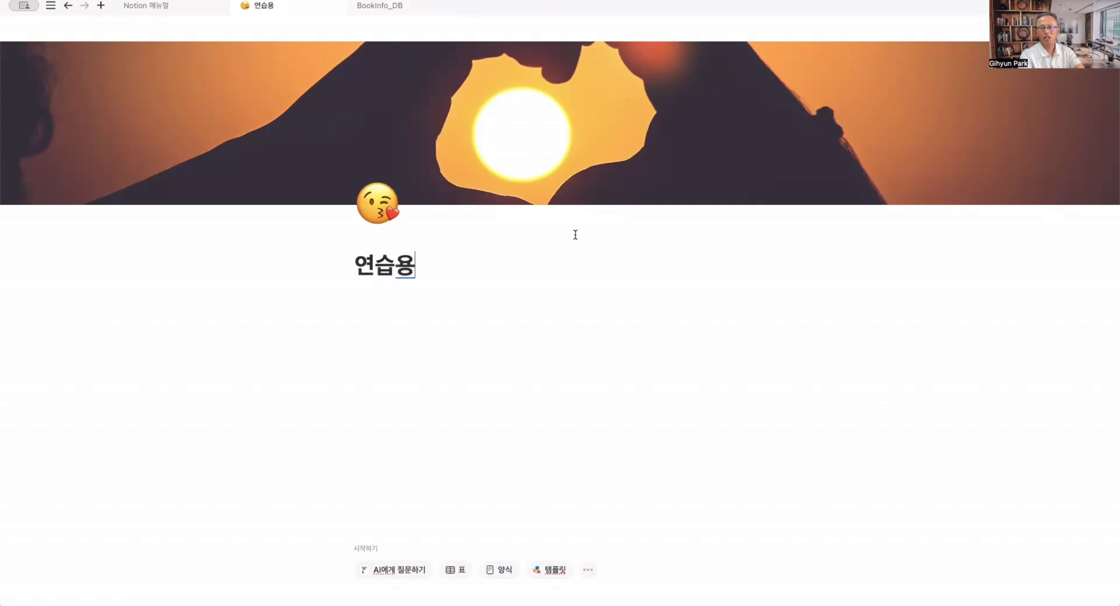
key("Return")
key("Return")
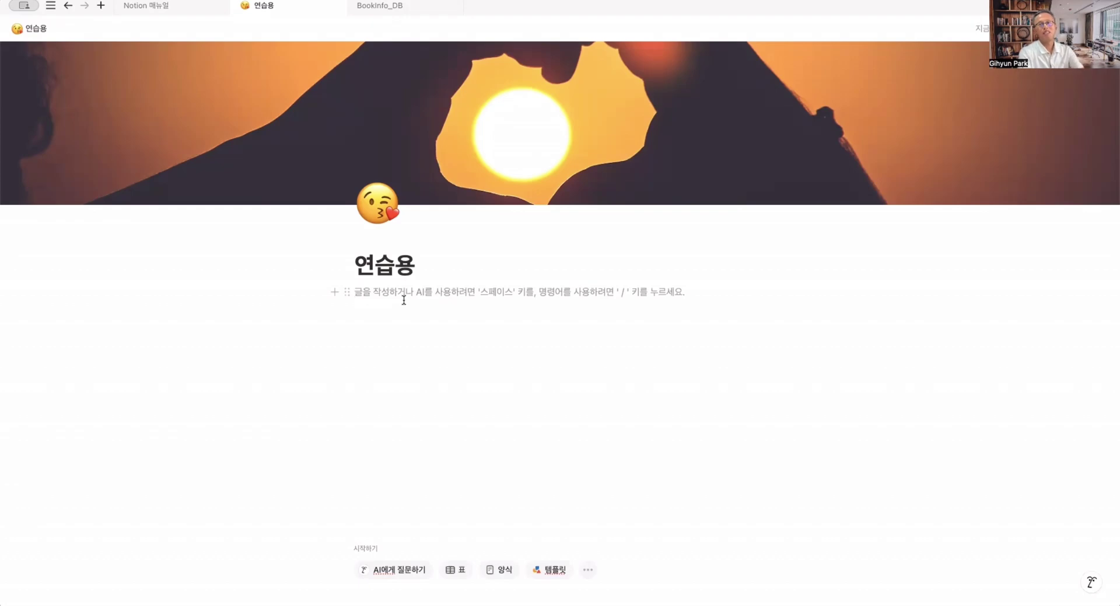
Insert an inline database (데이터베이스 - 인라인) in the body of the 연습용 page
type("/디")
type("이")
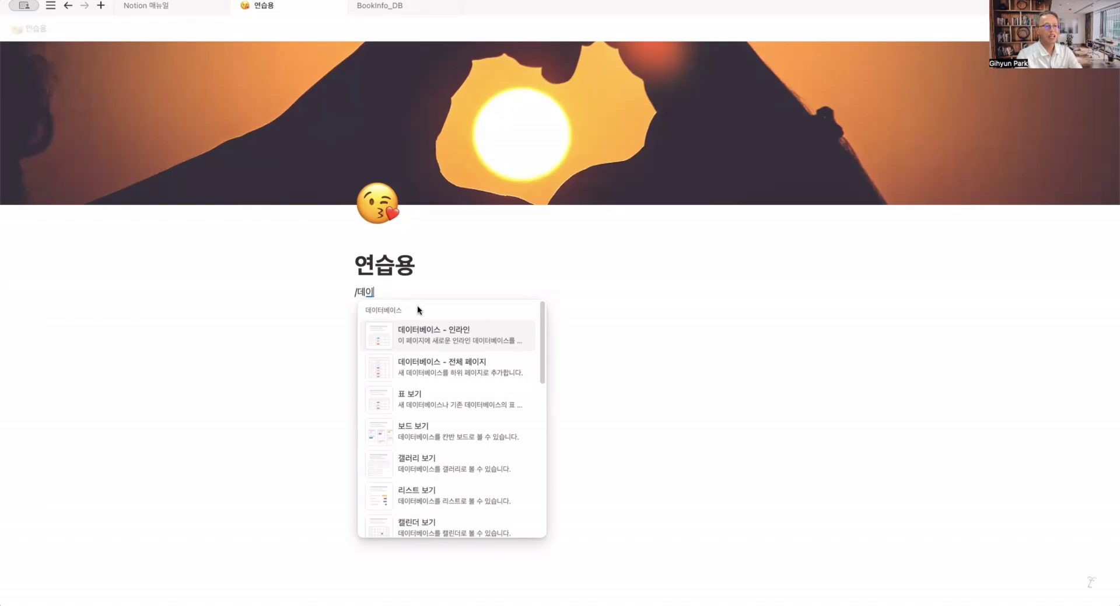
left_click(450, 336)
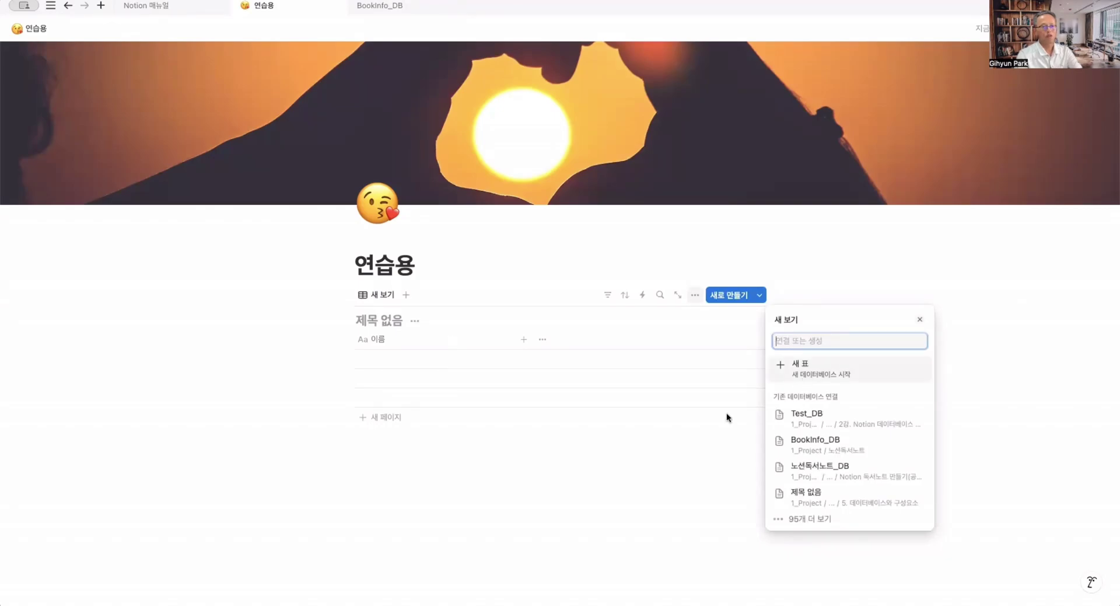
Dismiss the new-view settings and title the inline database 연습용_DB
left_click(505, 443)
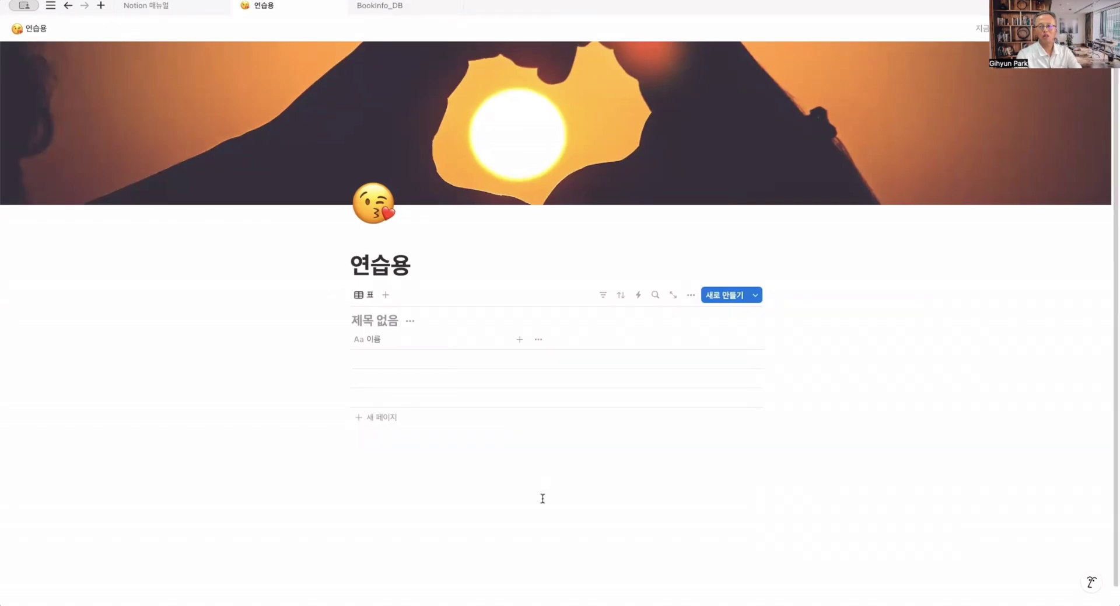
left_click(394, 324)
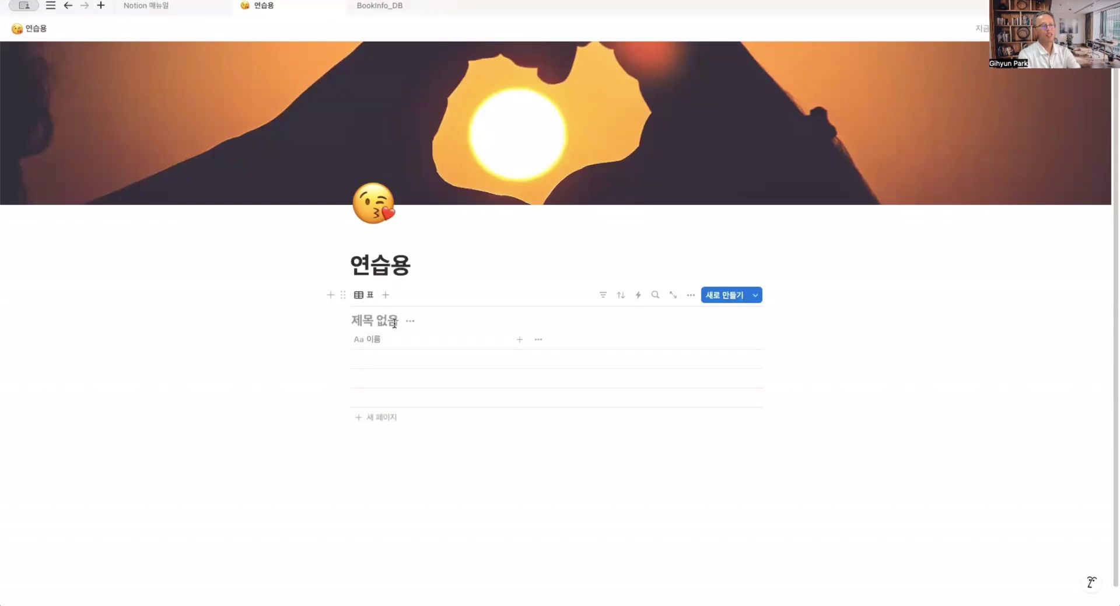
type("연습이")
type("_DB")
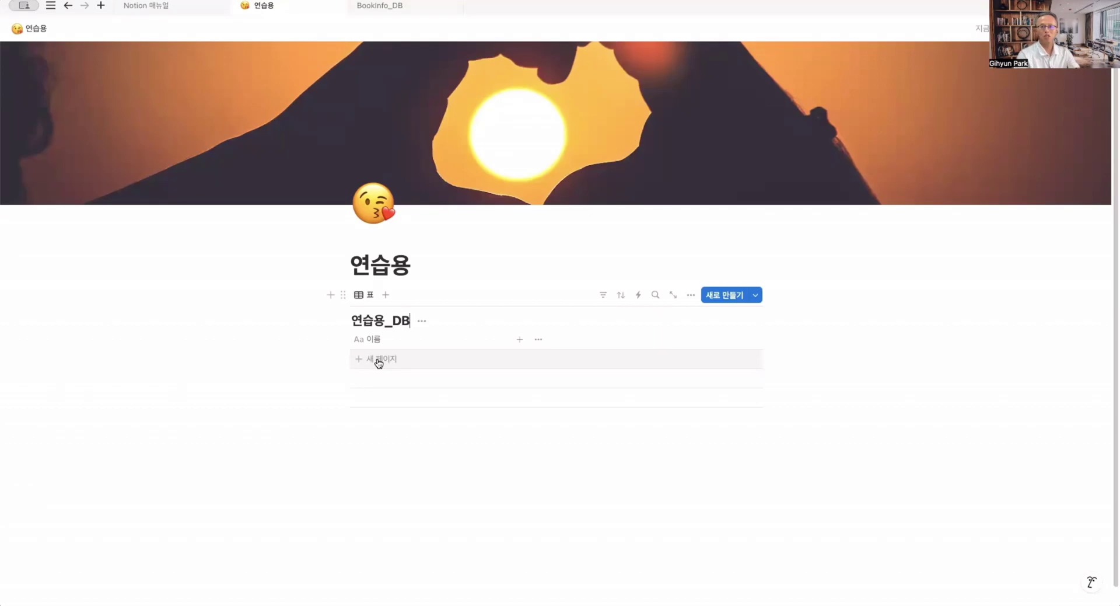
Add a first row named 아침식사 to 연습용_DB, followed by two blank rows
left_click(379, 363)
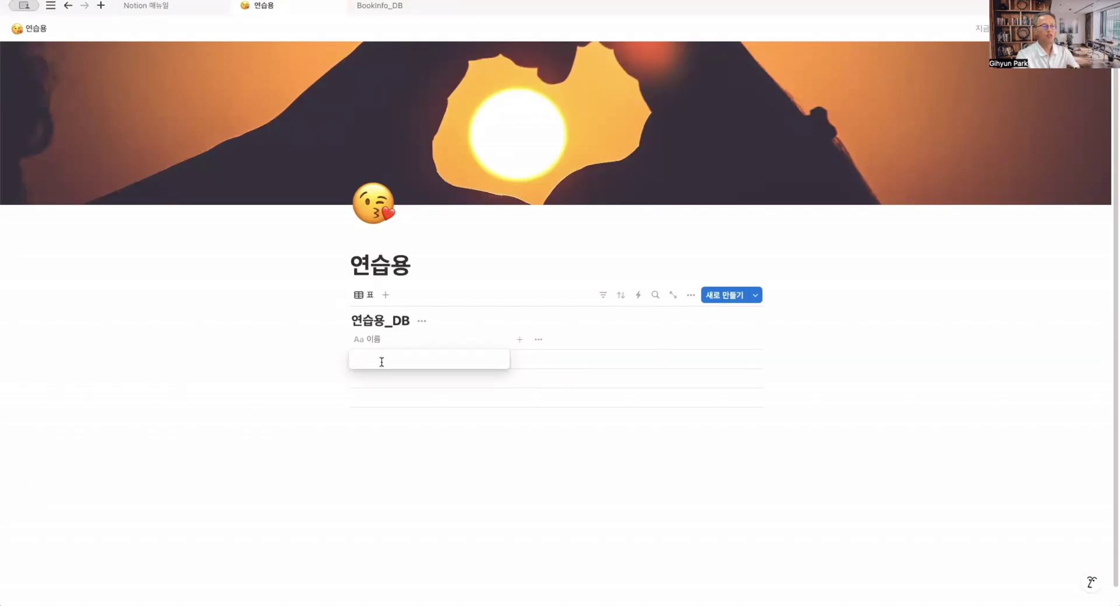
type("아침식사")
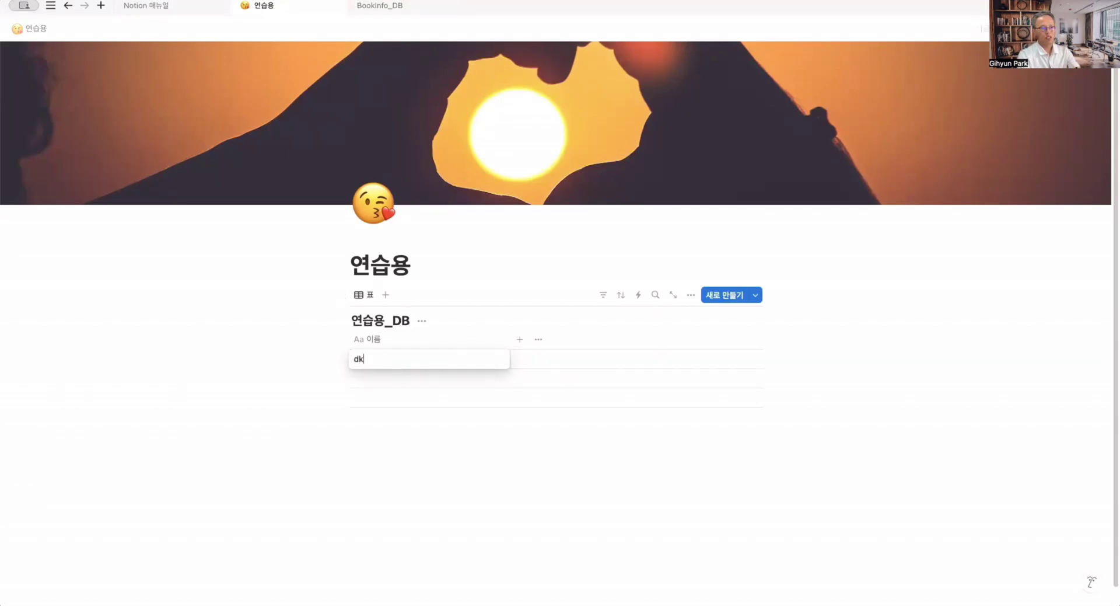
key("Return")
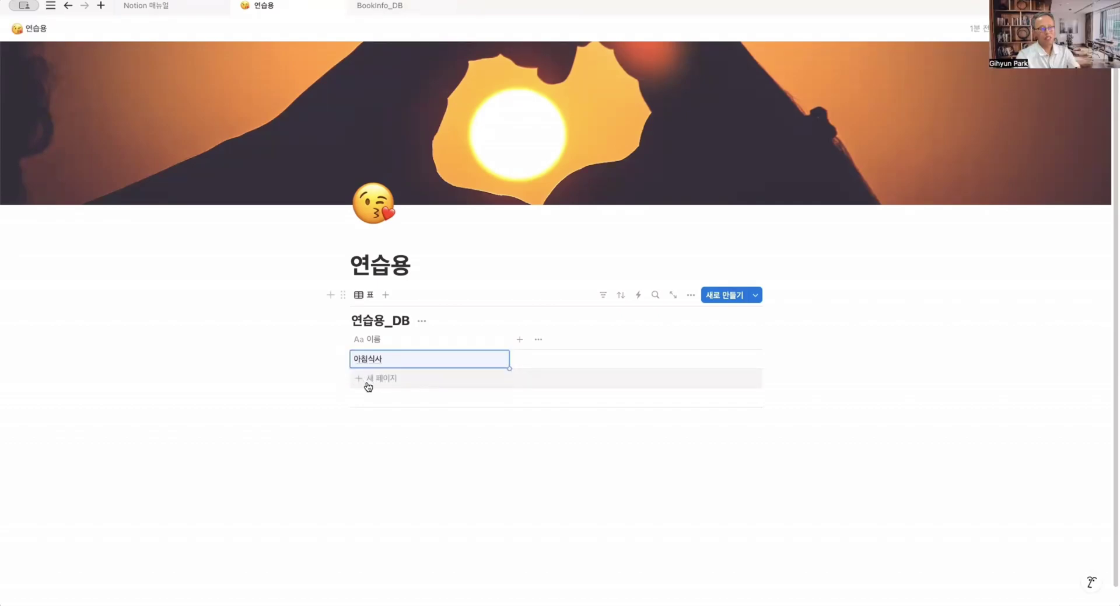
left_click(368, 384)
left_click(385, 377)
left_click(379, 395)
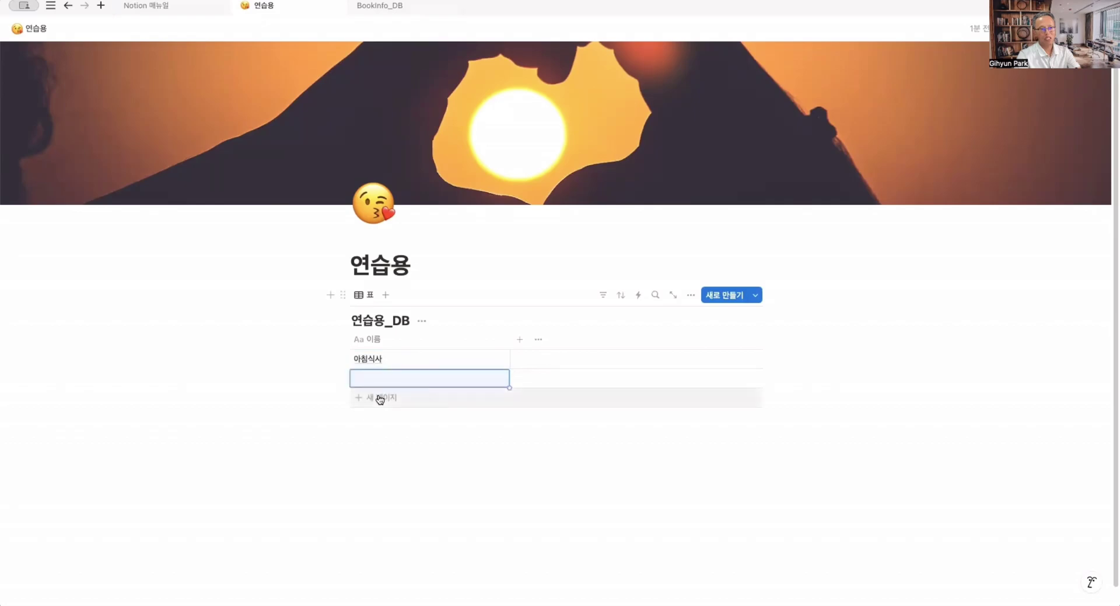
left_click(380, 395)
key("Escape")
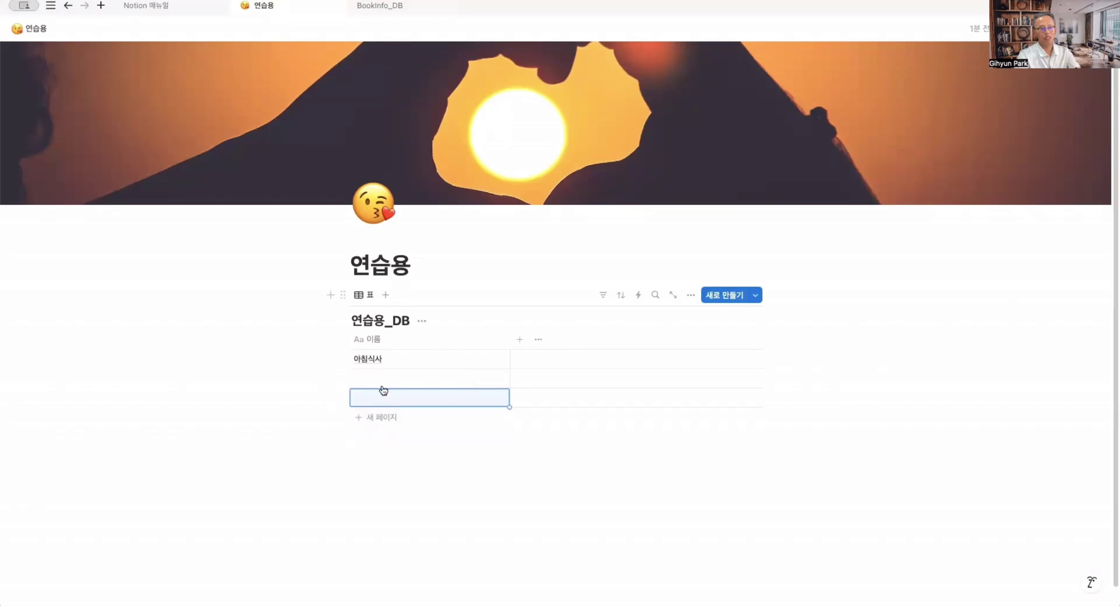
Name the two blank rows below 아침식사 as 주제강의1 and 점심식사
left_click(391, 359)
key("Return")
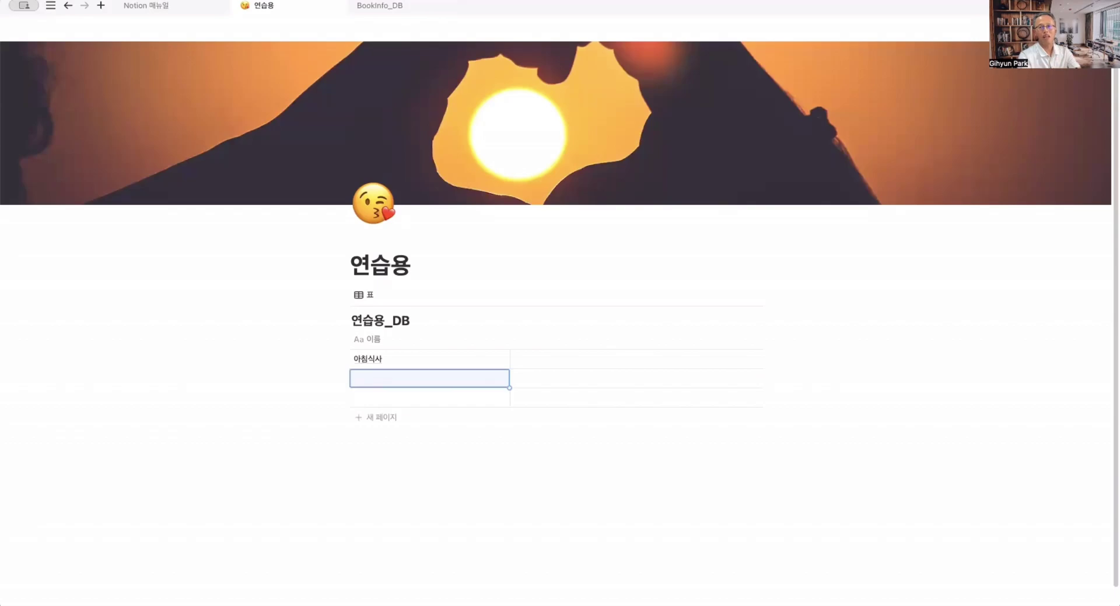
type("주제강의1")
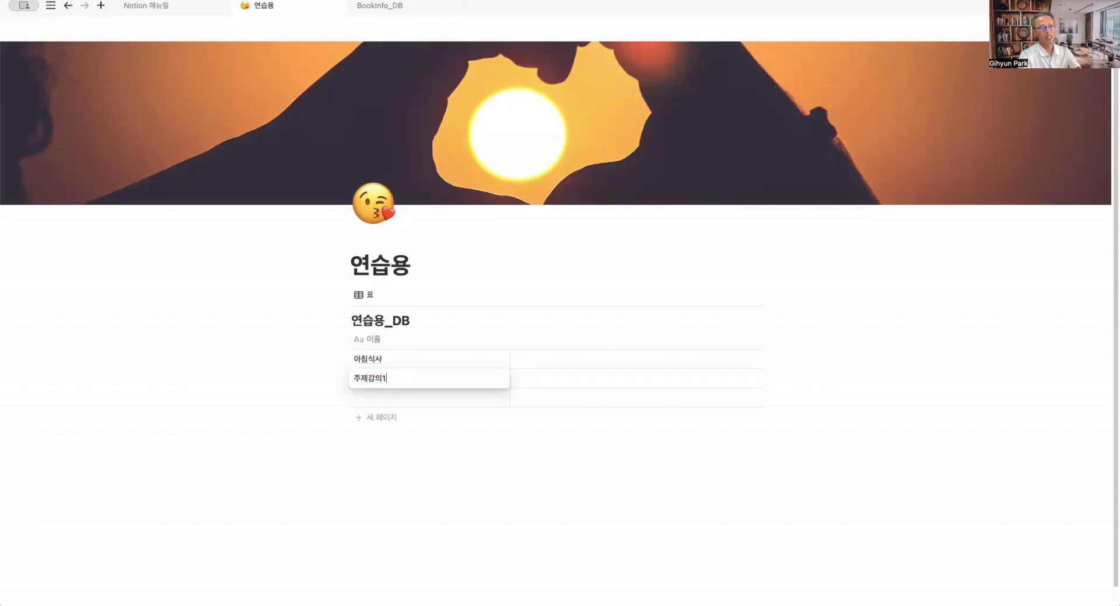
key("Return")
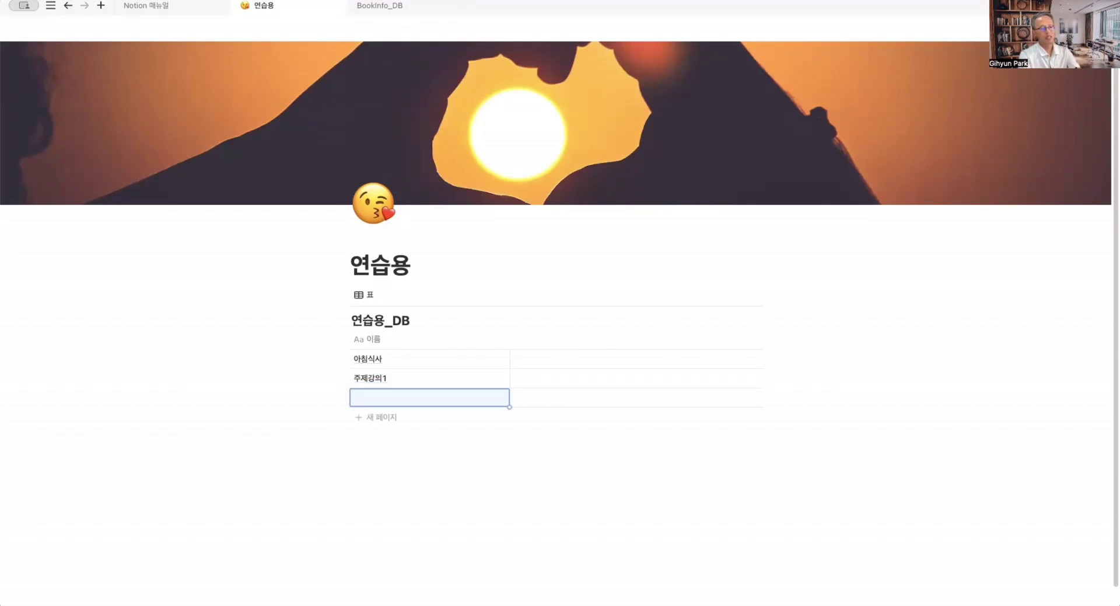
type("점심식사")
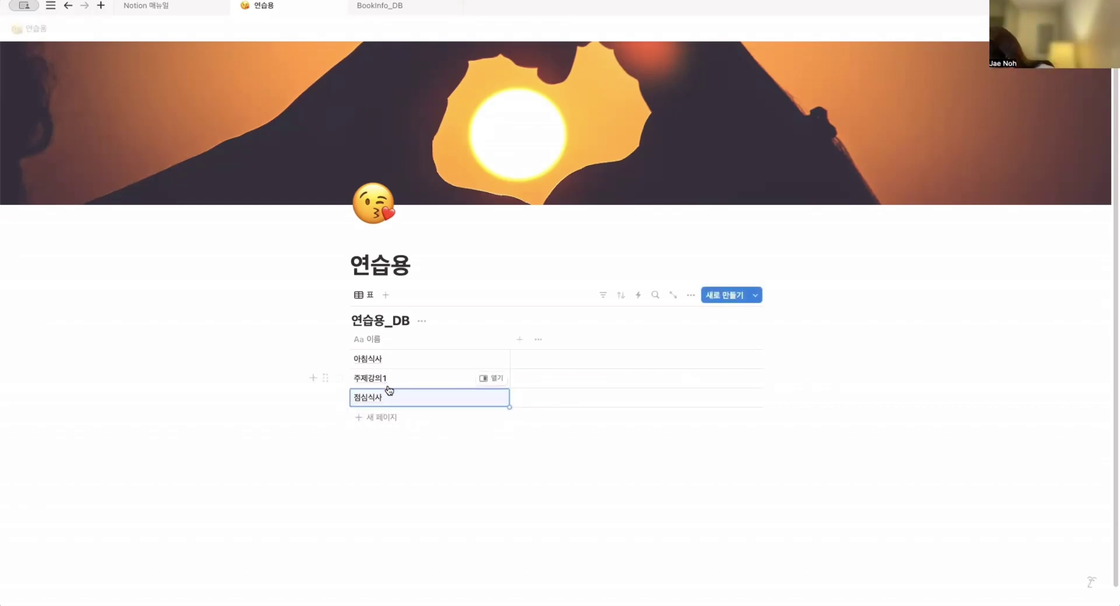
Add five more rows below 점심식사, named 휴식시간, 체육대회, 저녁식사, 주제강의2 and 기도회
left_click(374, 419)
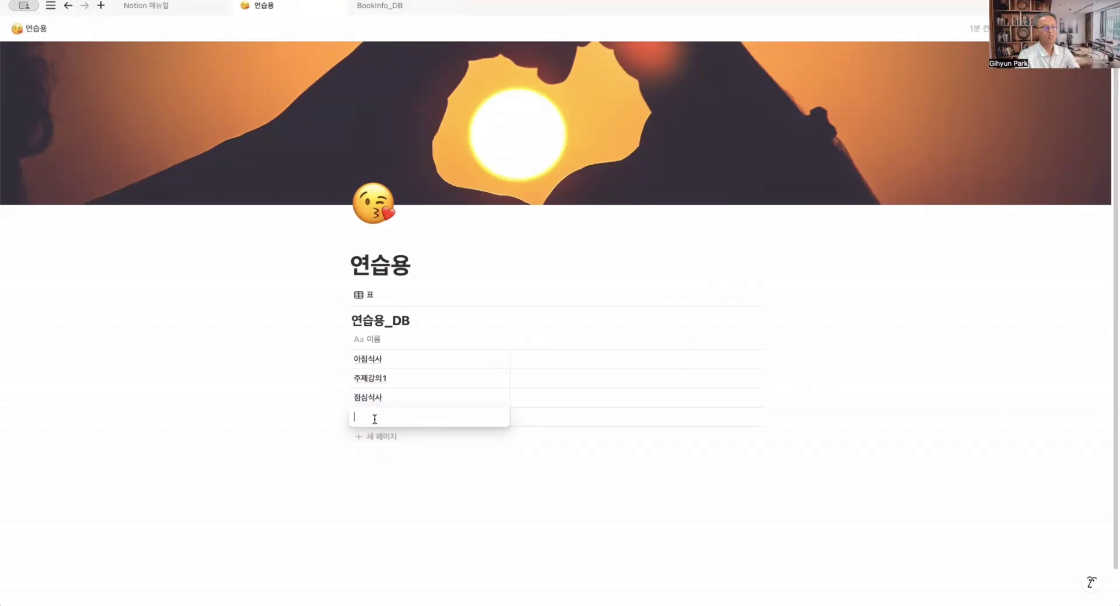
type("휴식시간")
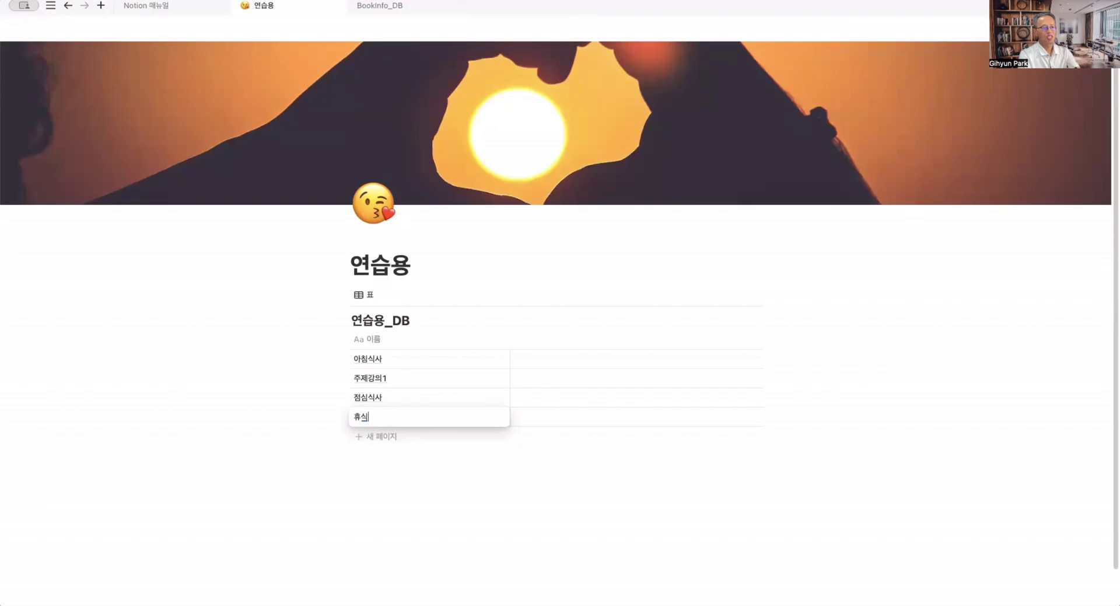
left_click(381, 436)
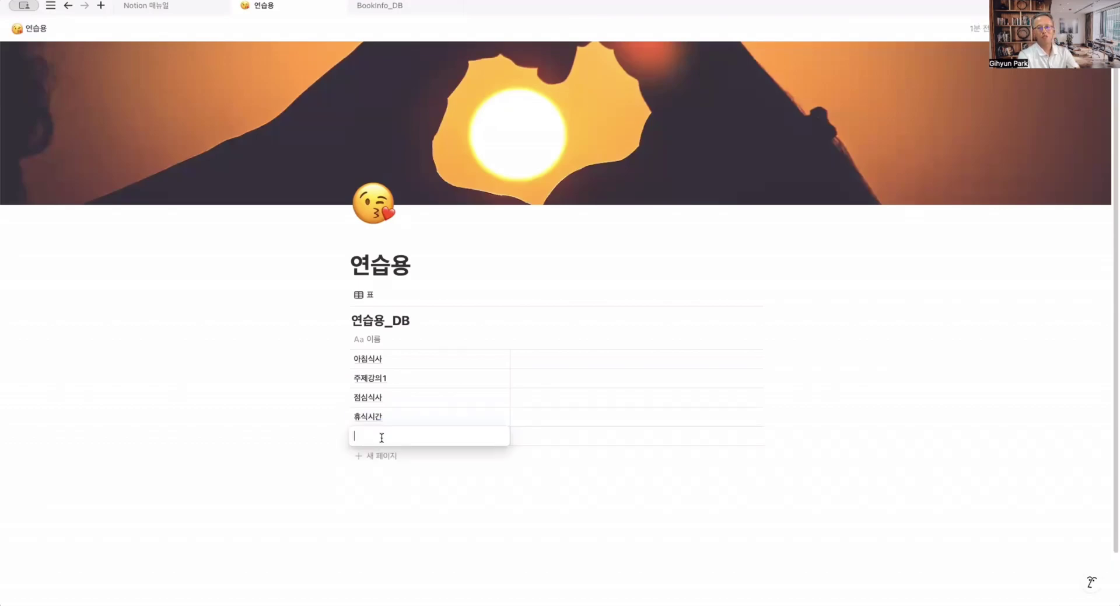
type("체육대회")
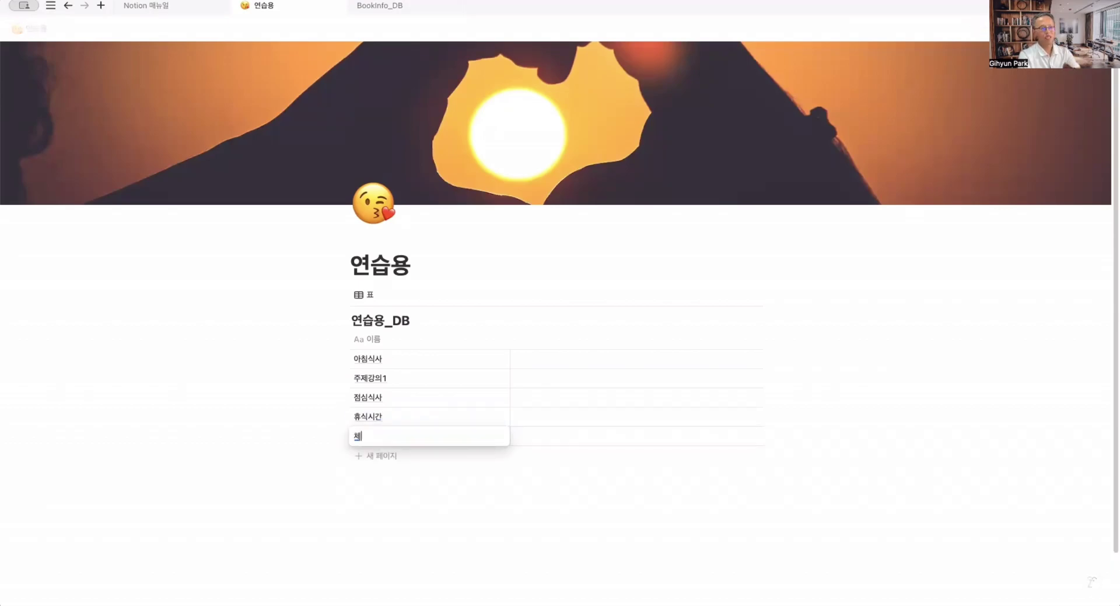
left_click(392, 456)
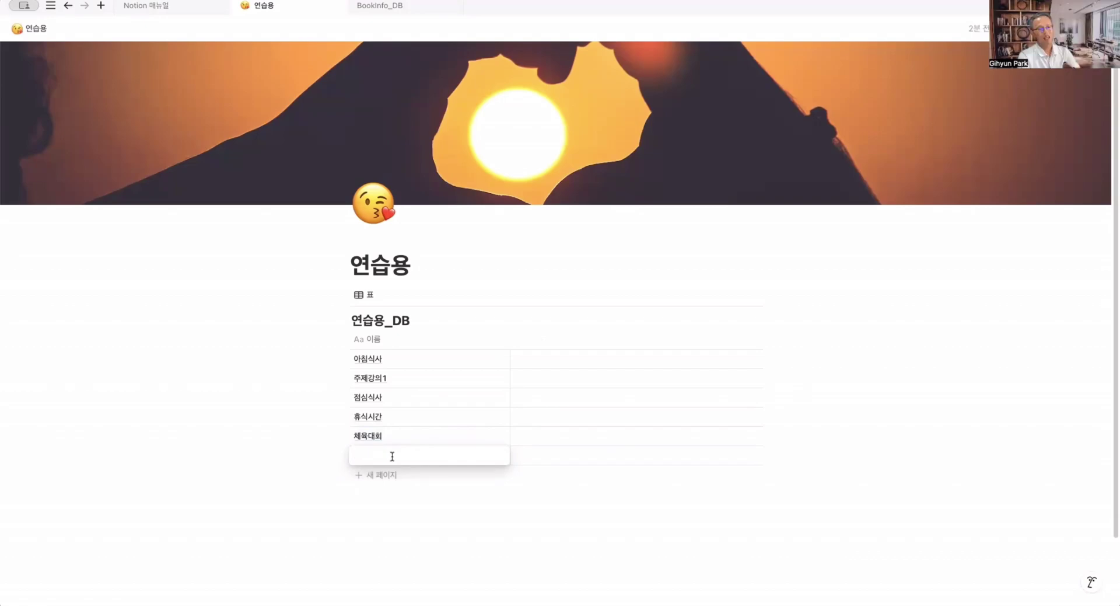
type("저녁식사")
left_click(397, 473)
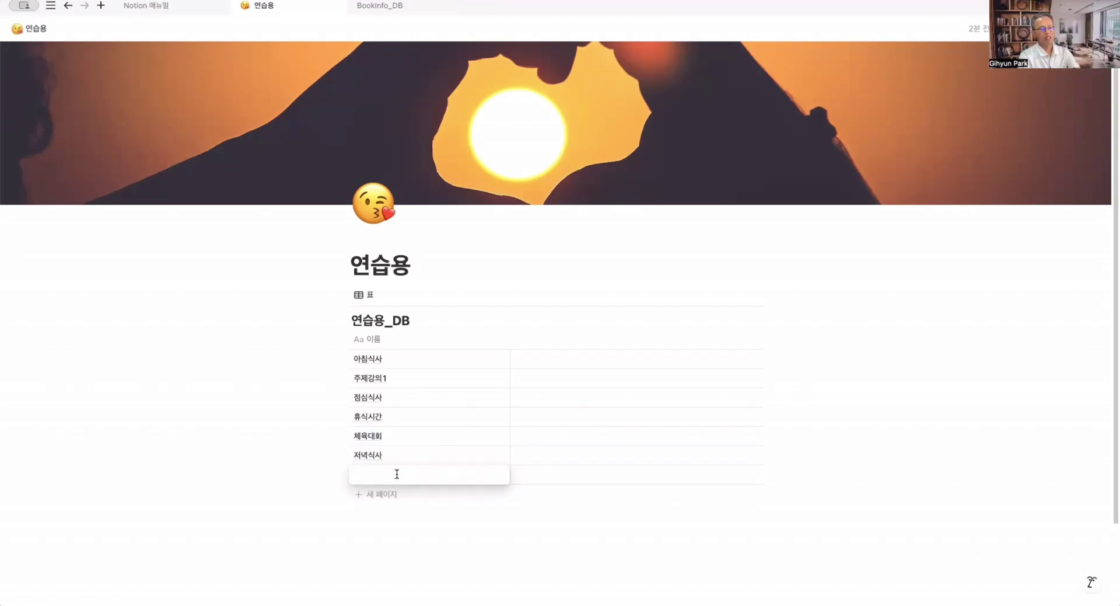
type("주제강의2")
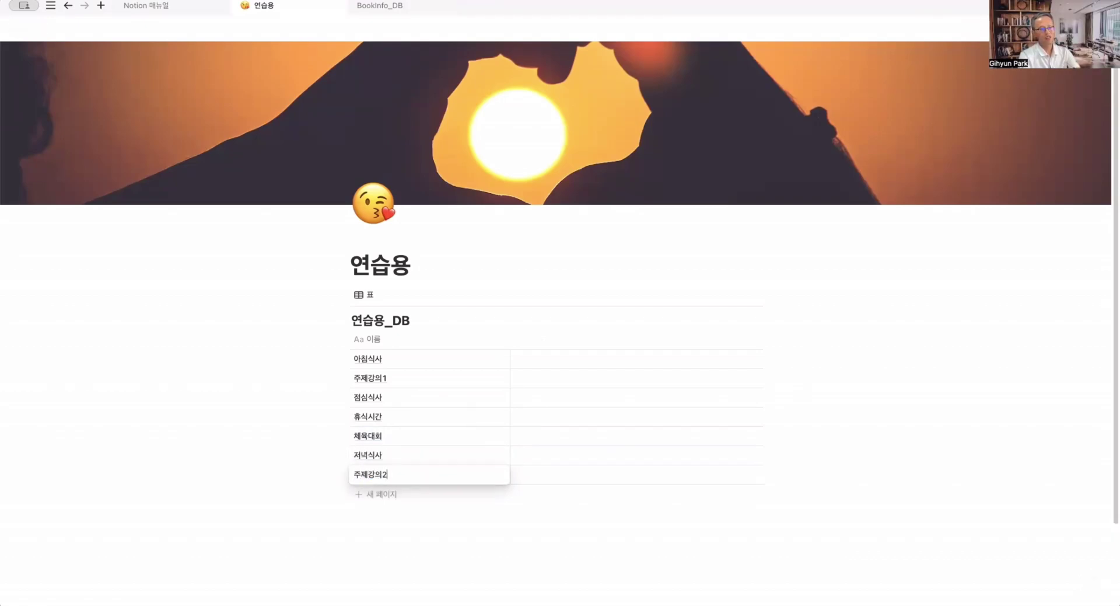
left_click(395, 495)
type("기도회")
key("Escape")
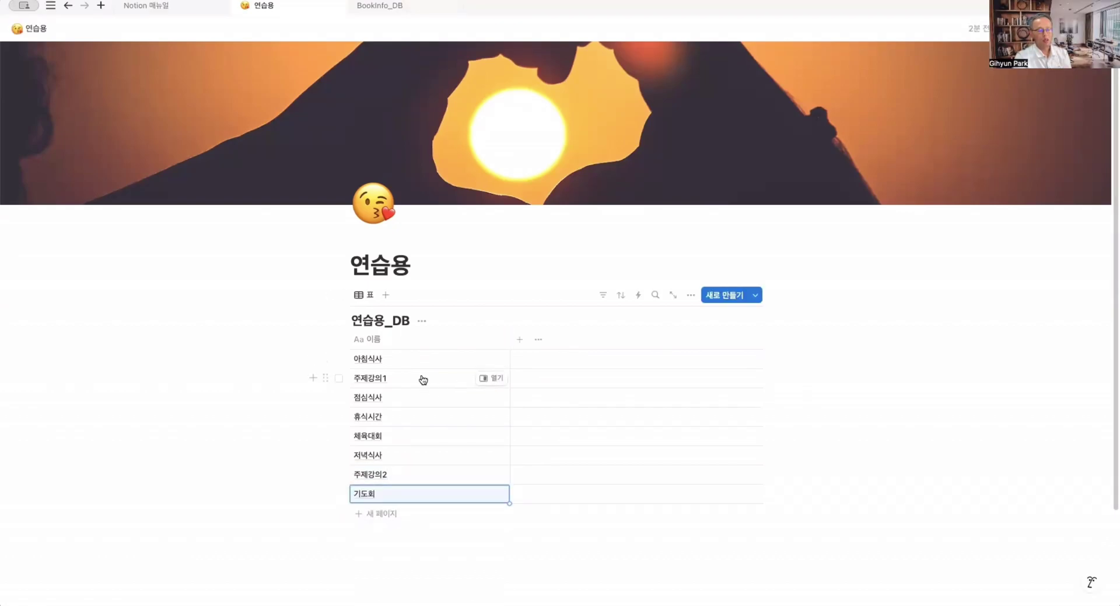
Rename the 이름 title property of 연습용_DB to 프로그램
left_click(376, 342)
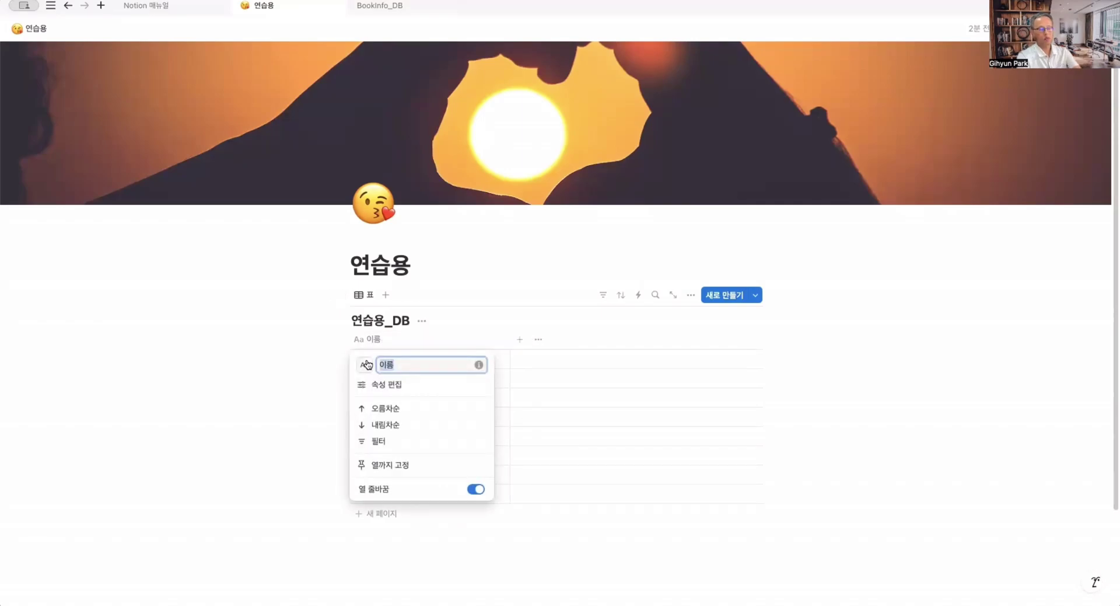
type("프로그램")
left_click(420, 550)
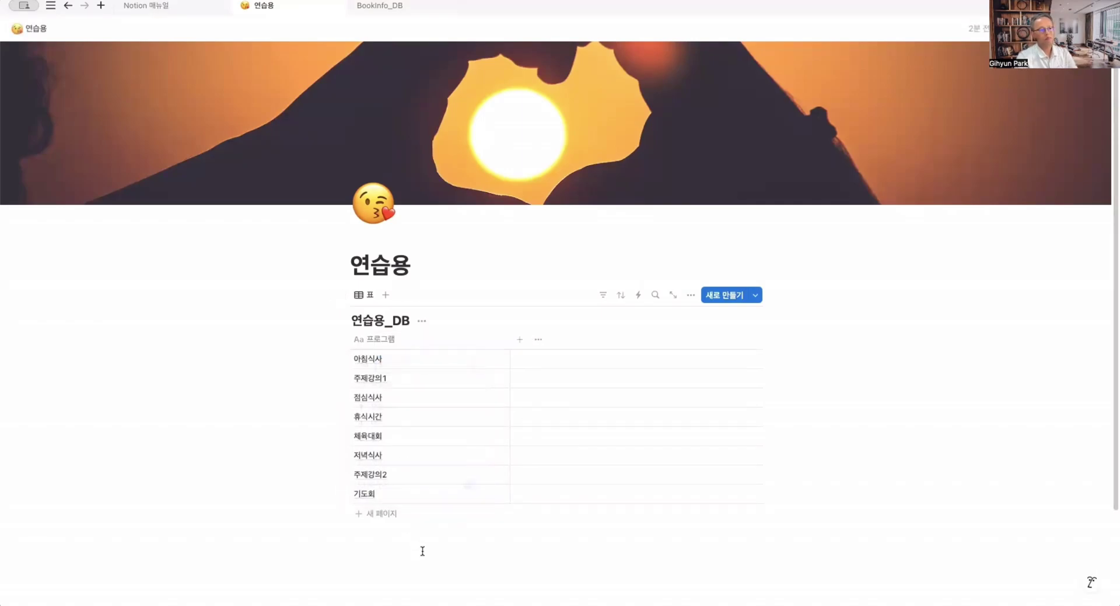
Examine the edit settings (속성 편집) of the 프로그램 property, including its type, and close them
left_click(389, 339)
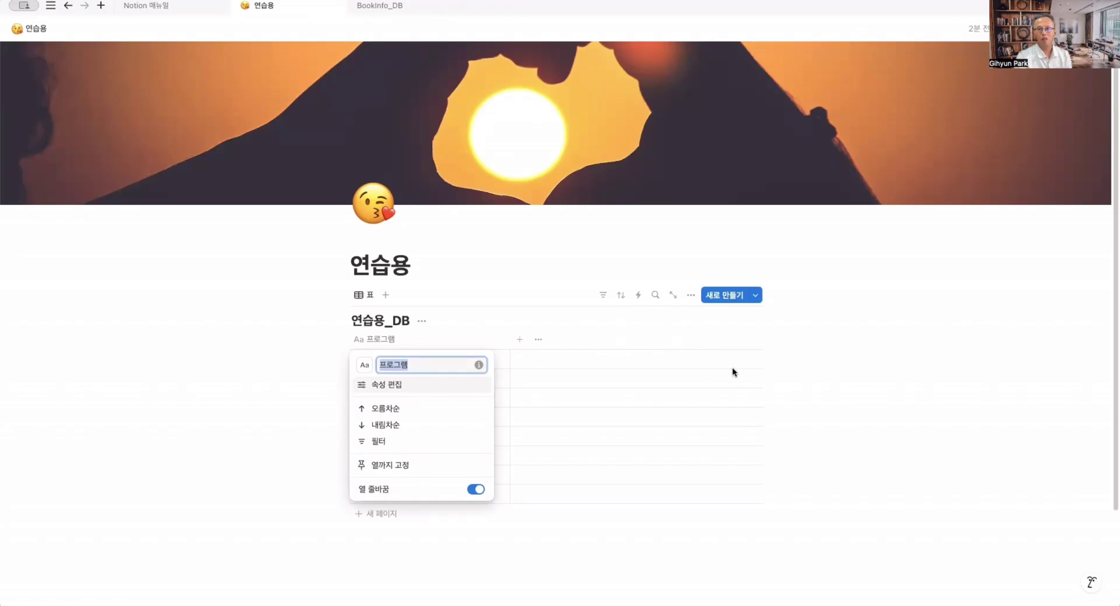
left_click(382, 386)
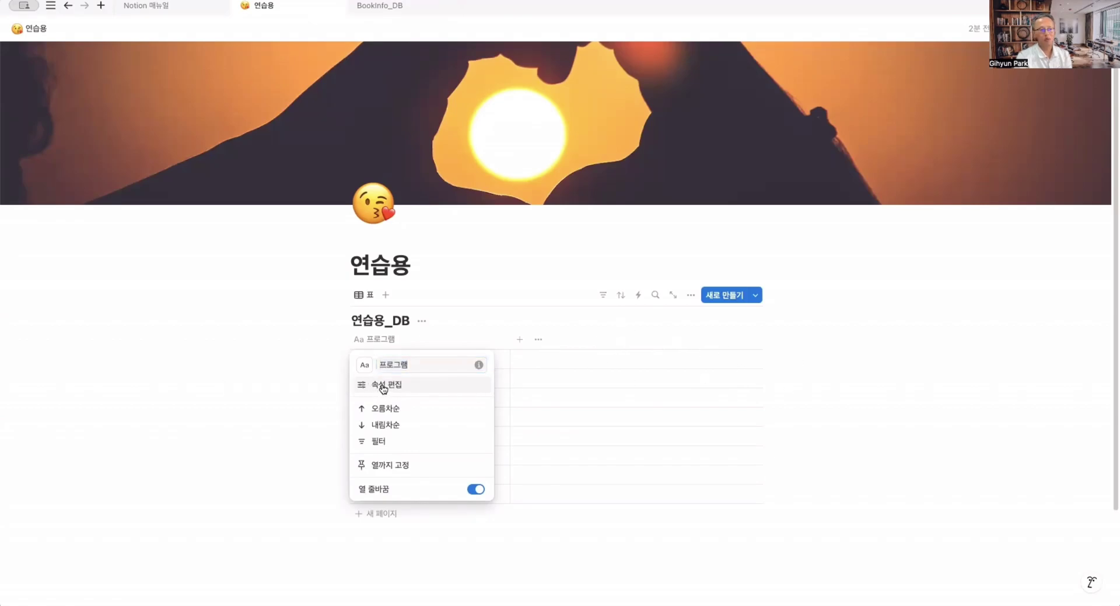
left_click(383, 386)
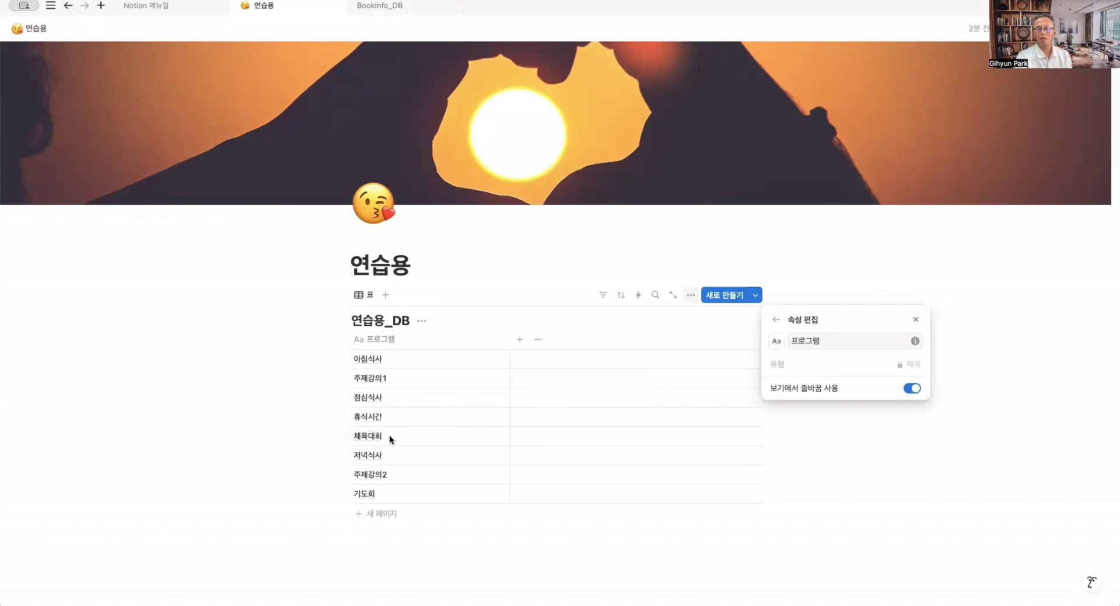
left_click(470, 340)
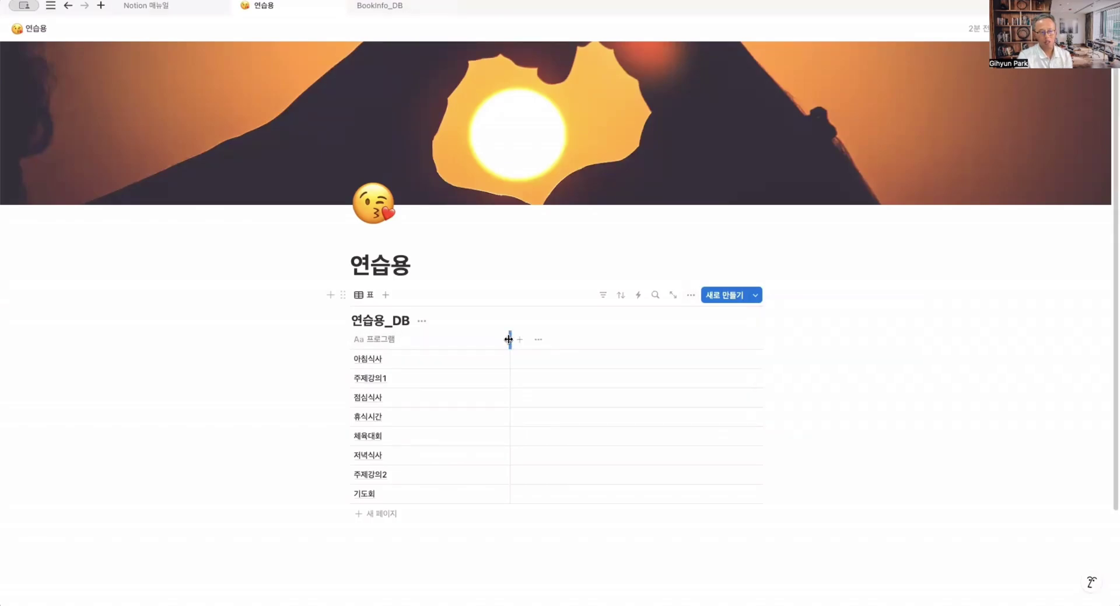
Narrow the 프로그램 column to fit its entries and browse the property types available for a new 연습용_DB property
left_click_drag(510, 338, 413, 343)
left_click(424, 340)
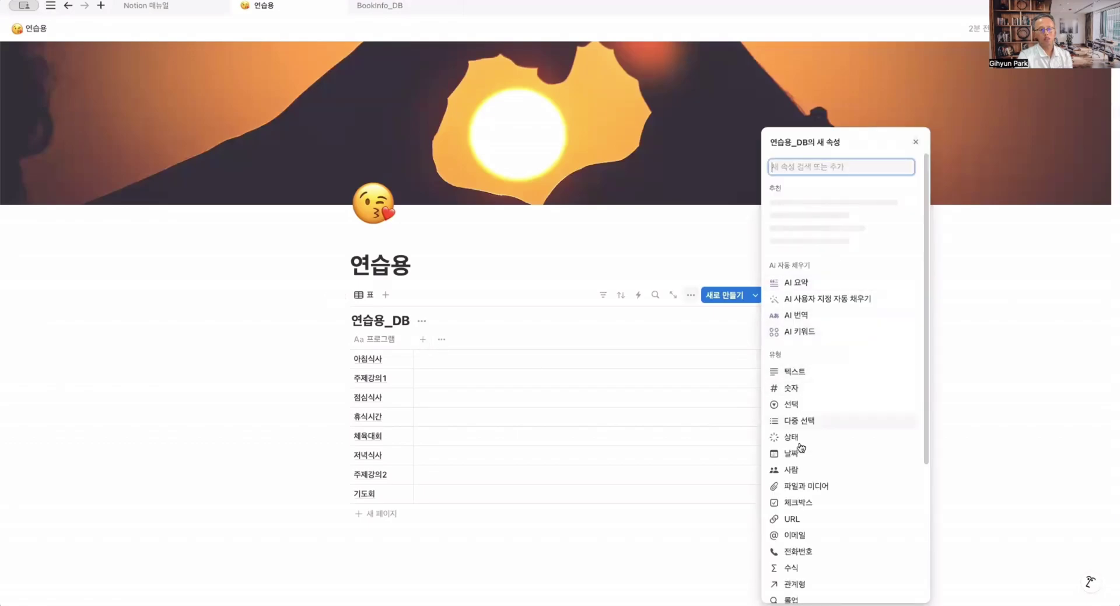
scroll(832, 408, "down", 5)
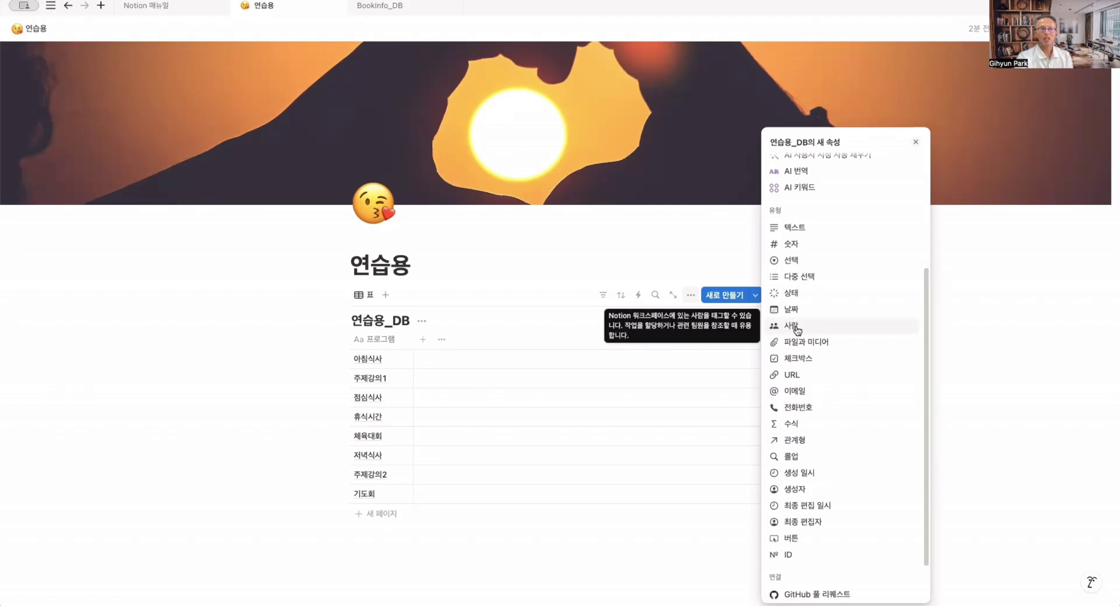
Switch to the Notion 독서노트 만들기(공유용) page and review which people it is shared with
left_click(733, 41)
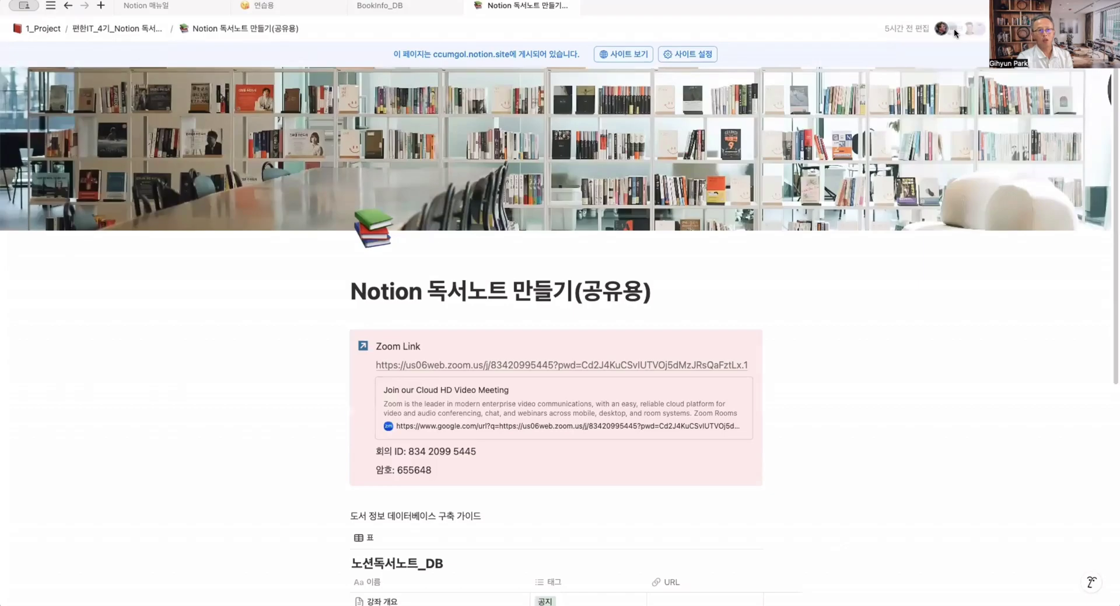
left_click(955, 31)
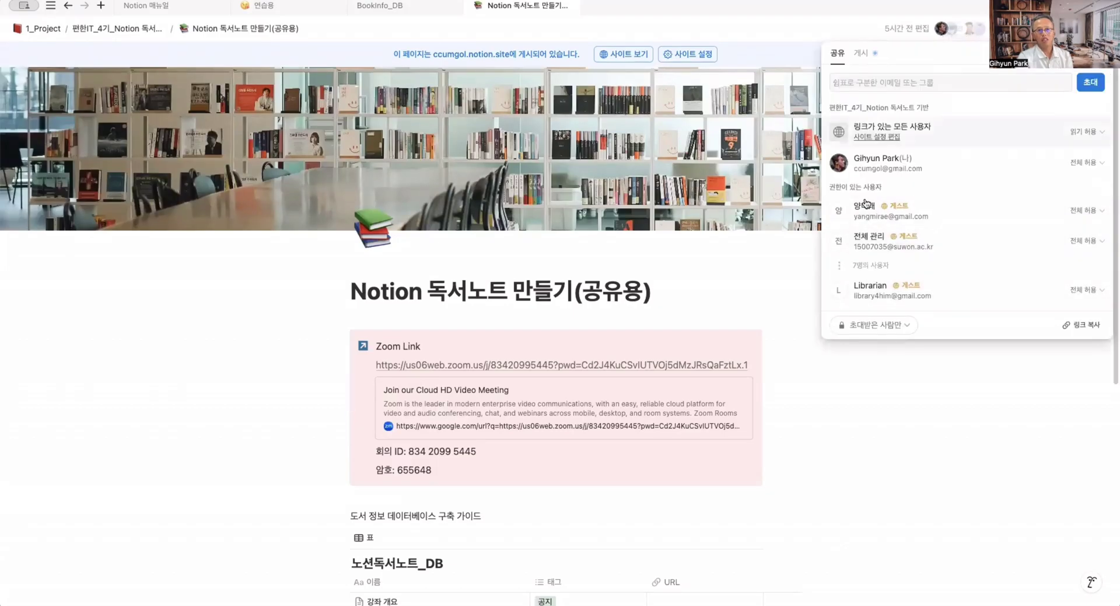
left_click(906, 428)
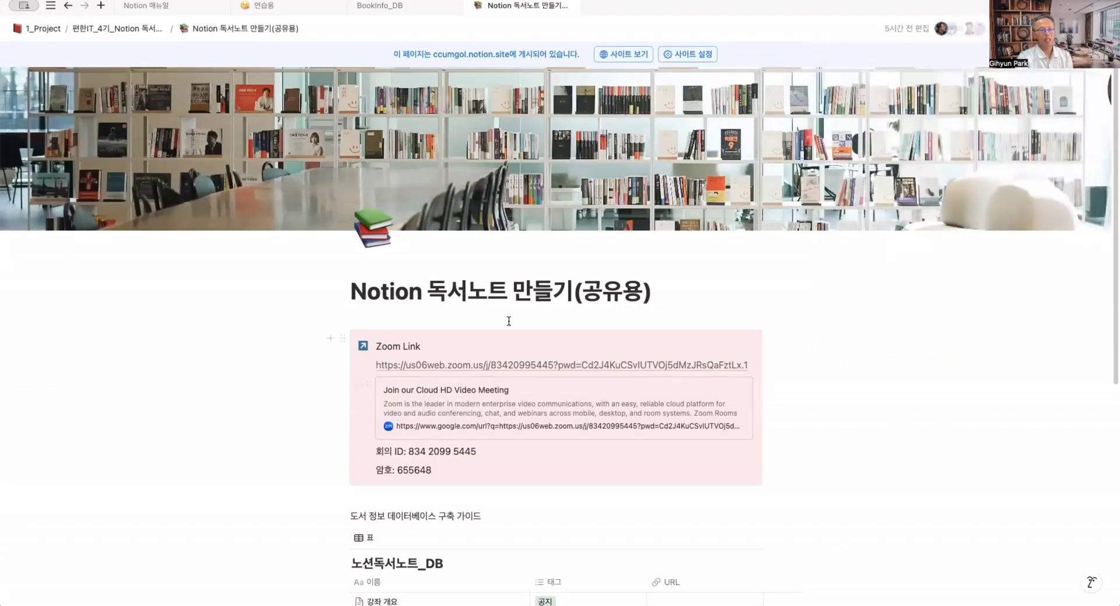
Add the 상태 and 사람 properties to the 노션독서노트_DB table
scroll(618, 513, "down", 5)
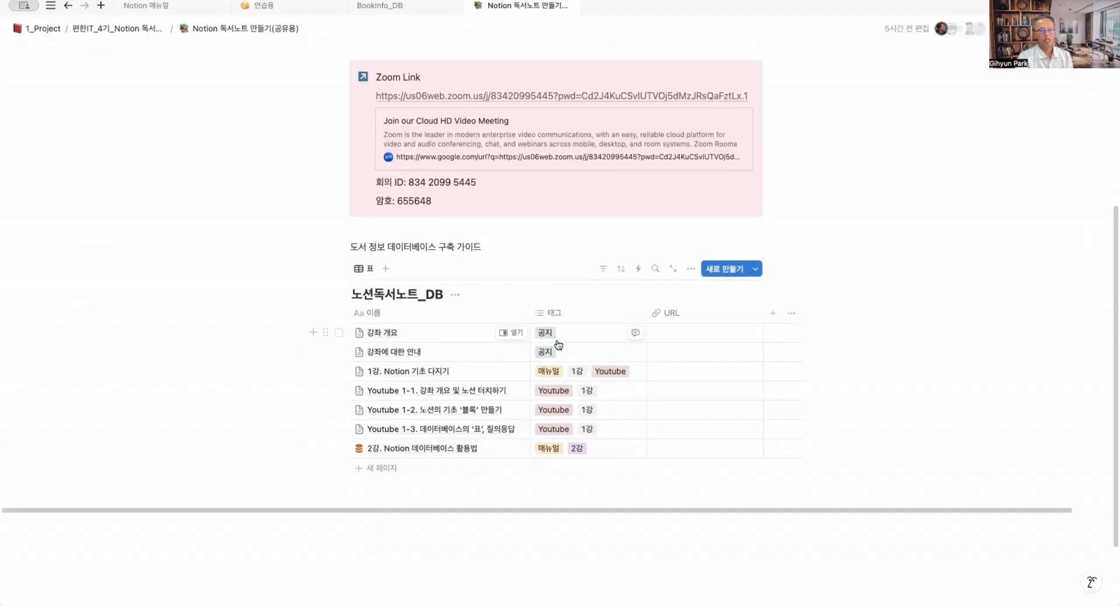
left_click(775, 316)
left_click(824, 332)
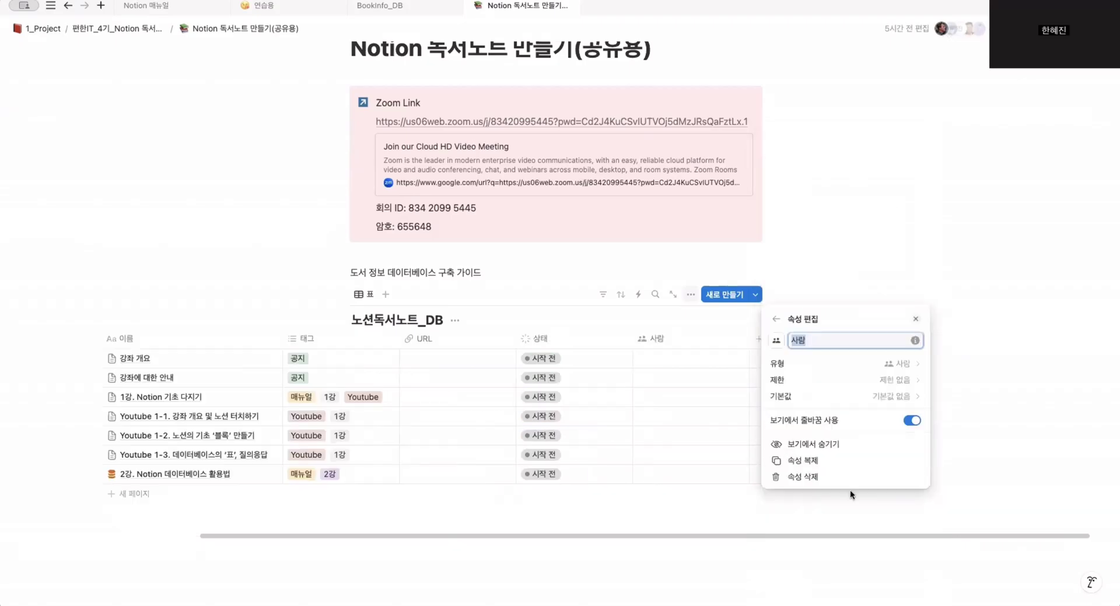
left_click(995, 422)
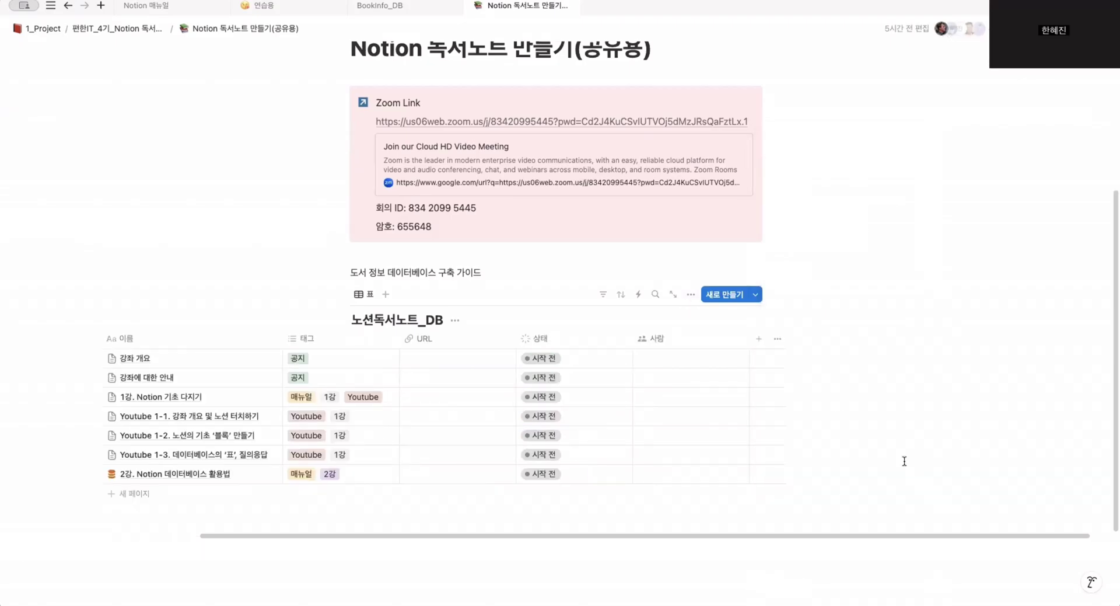
Assign your own account (나) in the 사람 property of the 강좌 개요 row
left_click(650, 362)
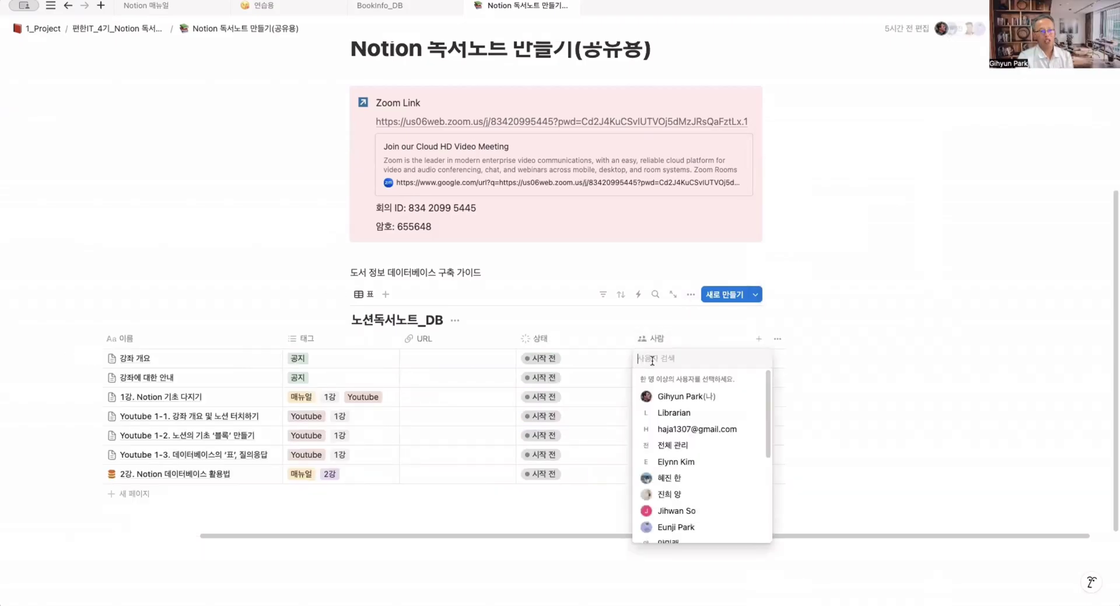
left_click(677, 399)
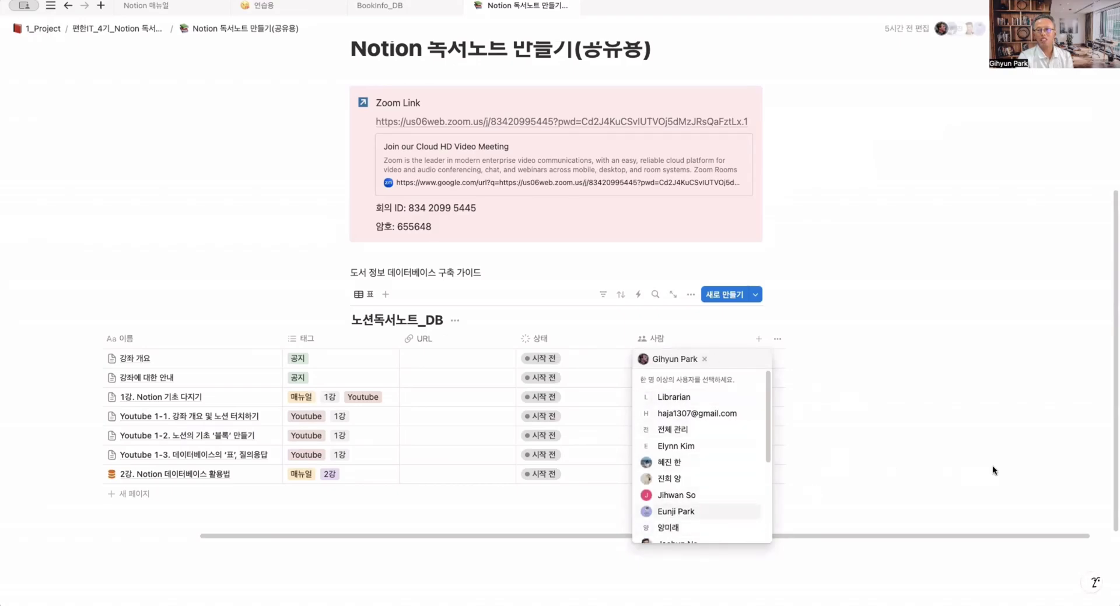
key("Escape")
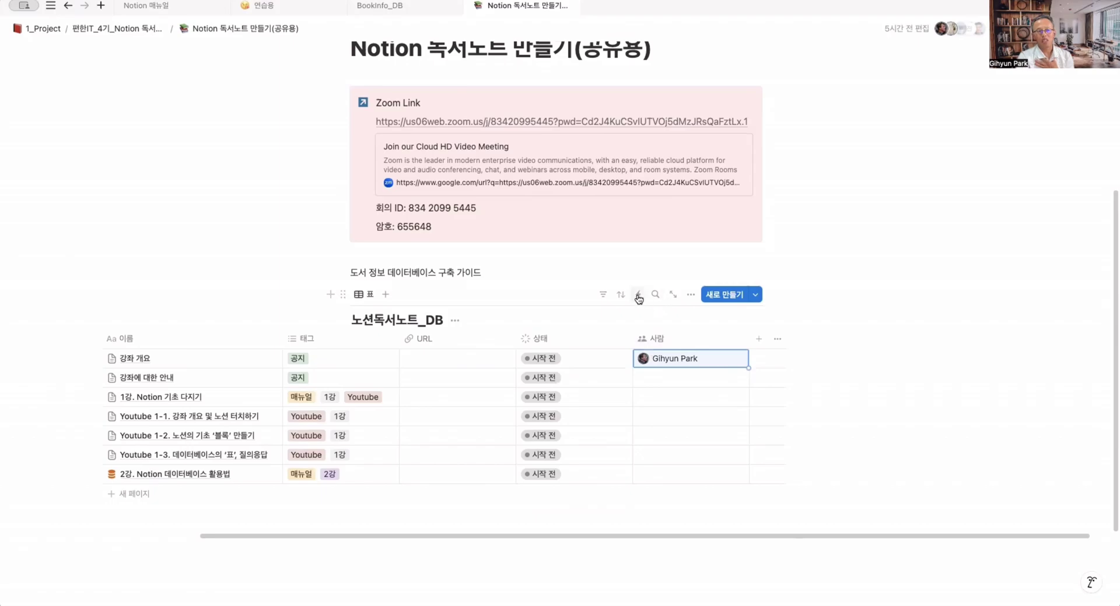
Add a 사람 filter to the 노션독서노트_DB table, try it with your own account, and clear the chosen person
left_click(603, 294)
left_click(562, 380)
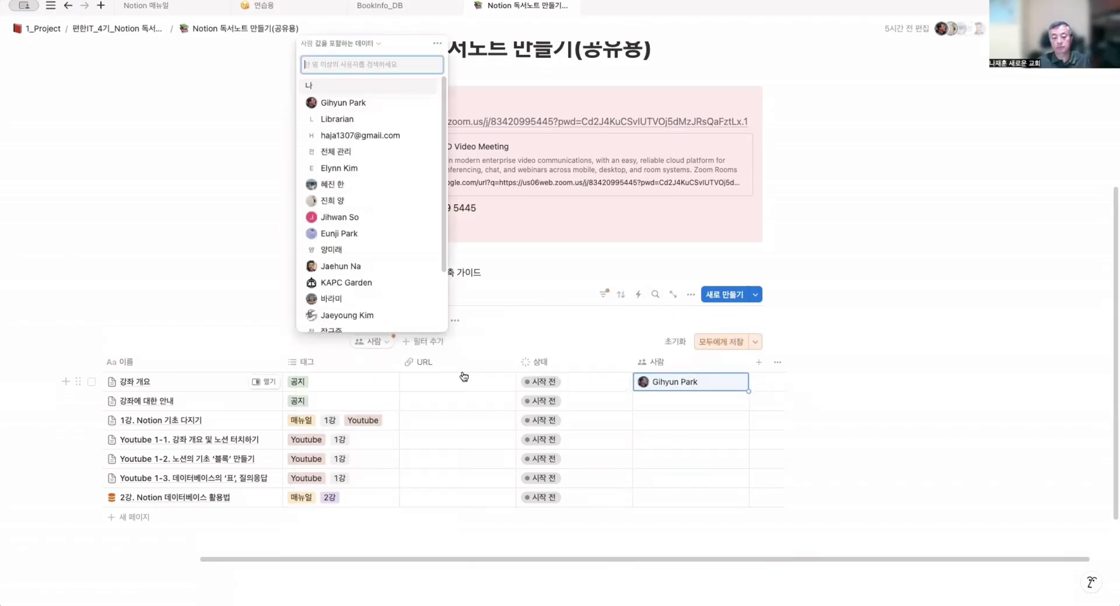
left_click(342, 106)
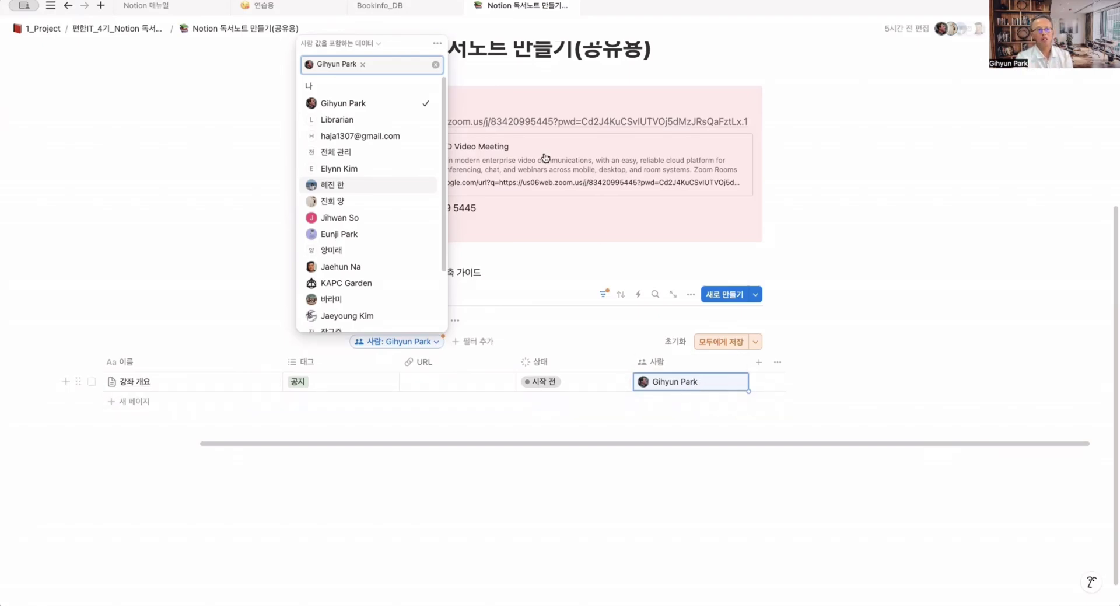
key("BackSpace")
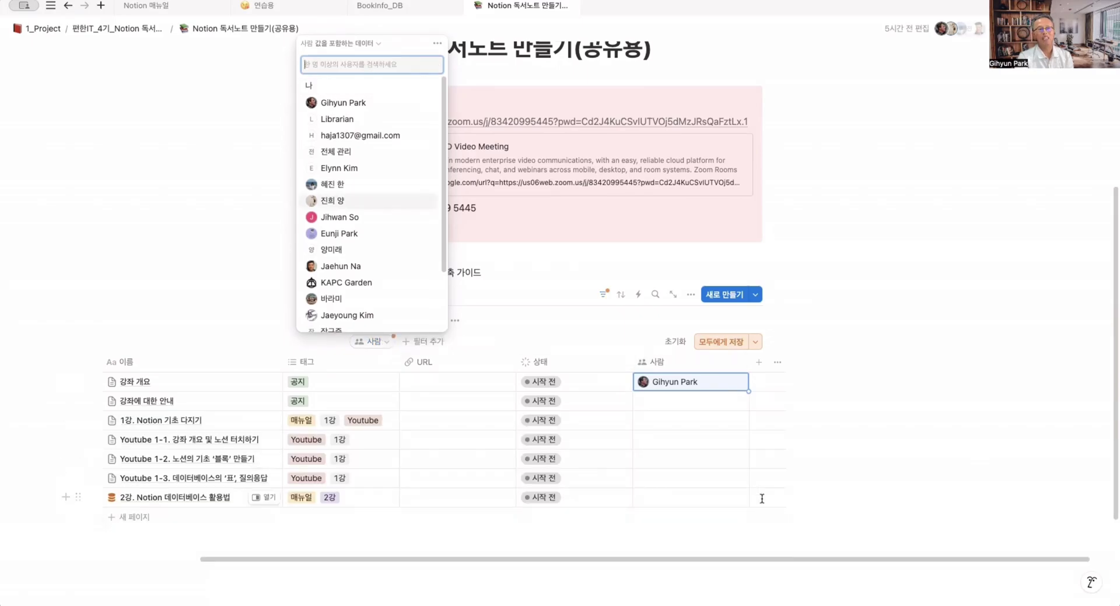
left_click(878, 167)
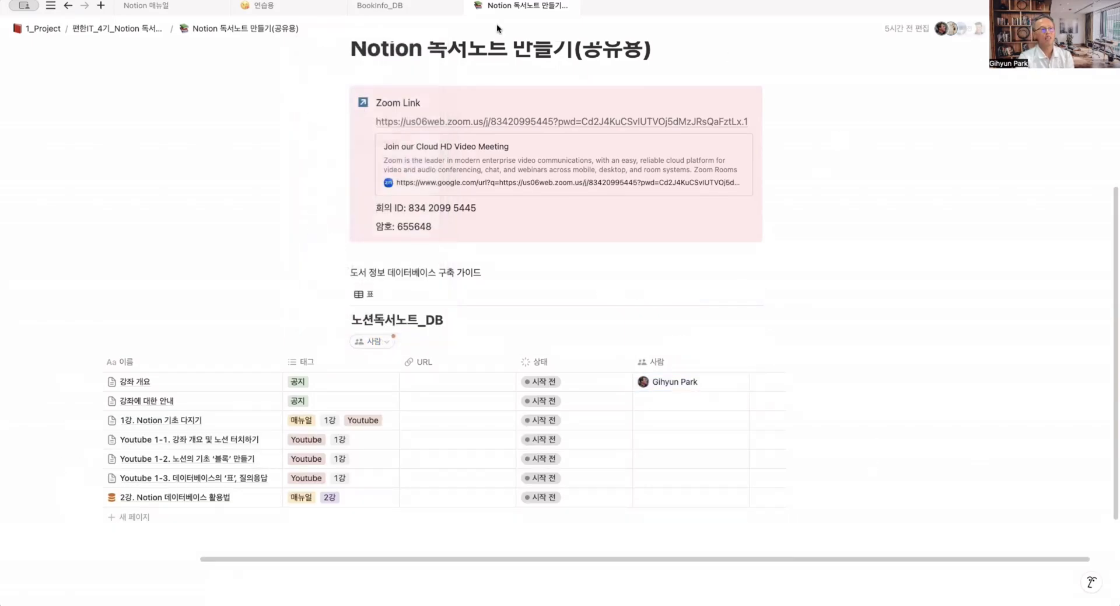
Switch to the 연습용 page and add a 생성 일시 property to 연습용_DB
left_click(269, 7)
left_click(423, 339)
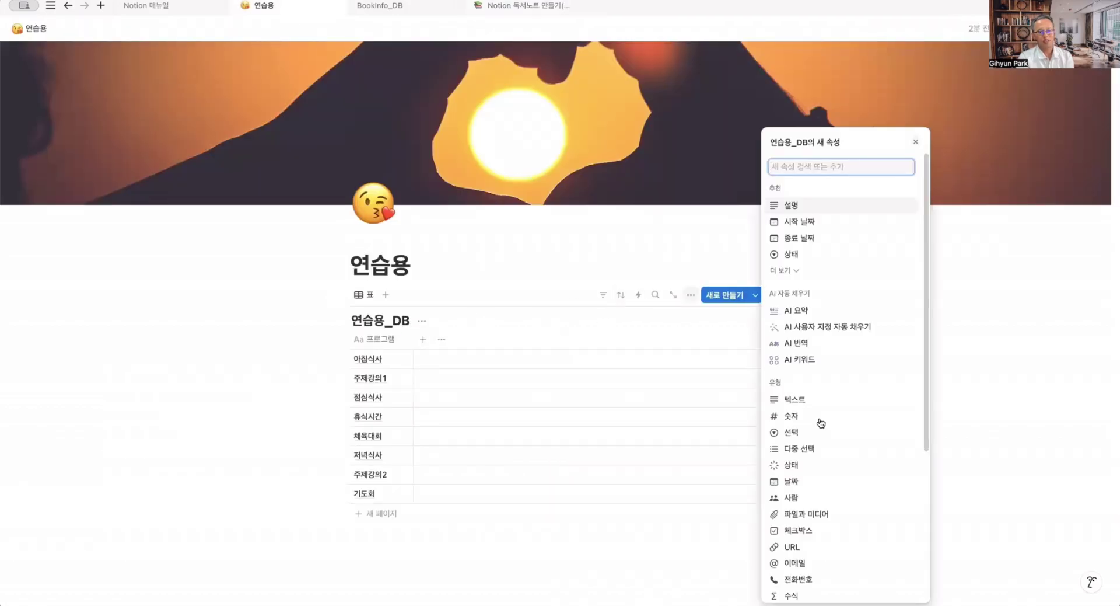
scroll(812, 500, "down", 1)
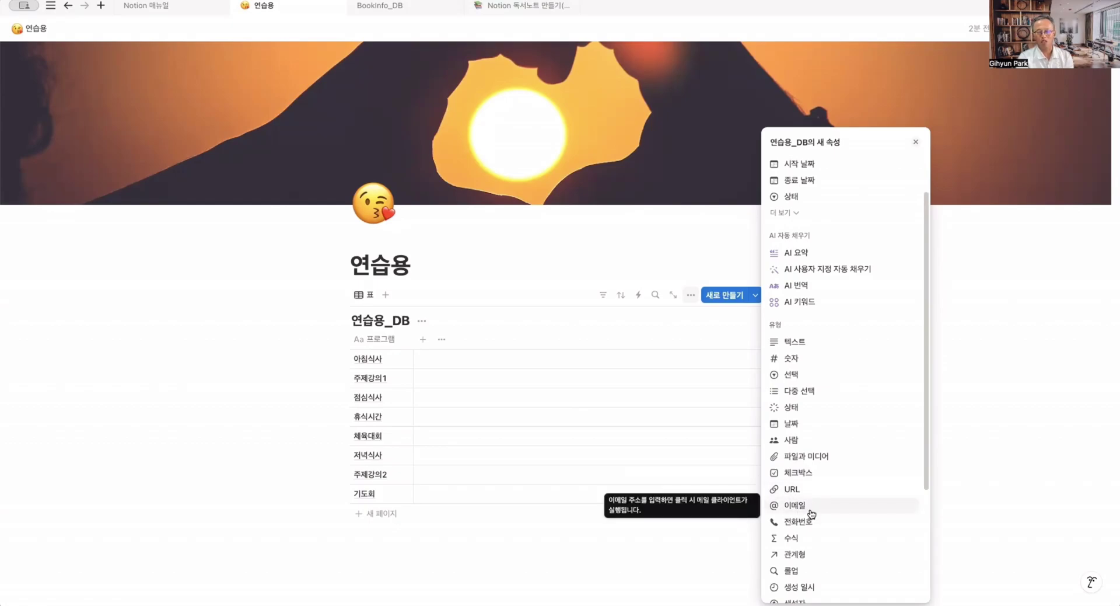
scroll(801, 540, "down", 1)
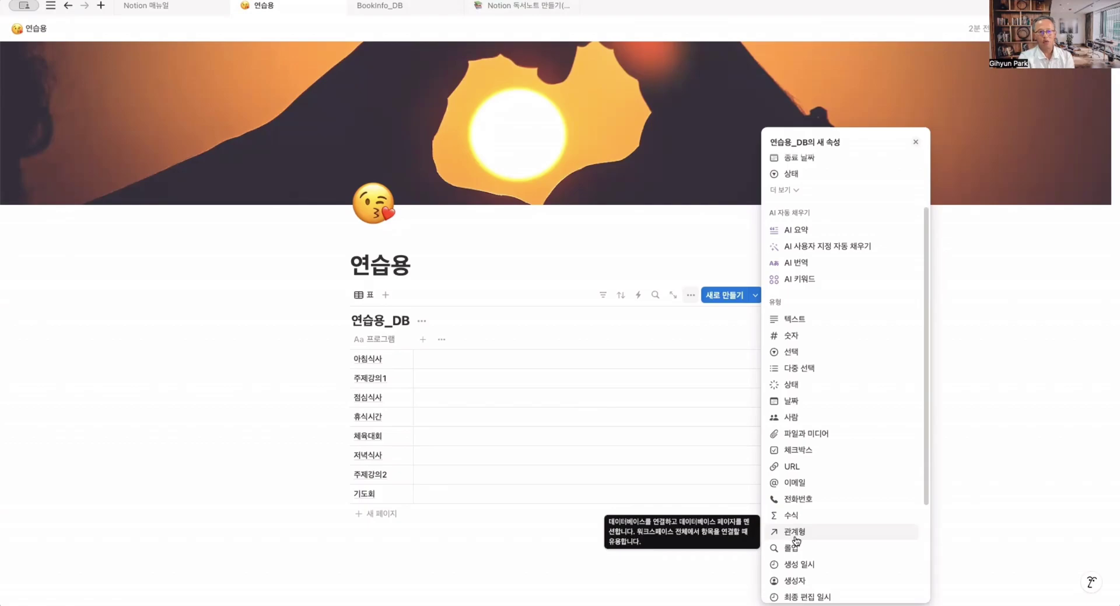
scroll(802, 561, "down", 2)
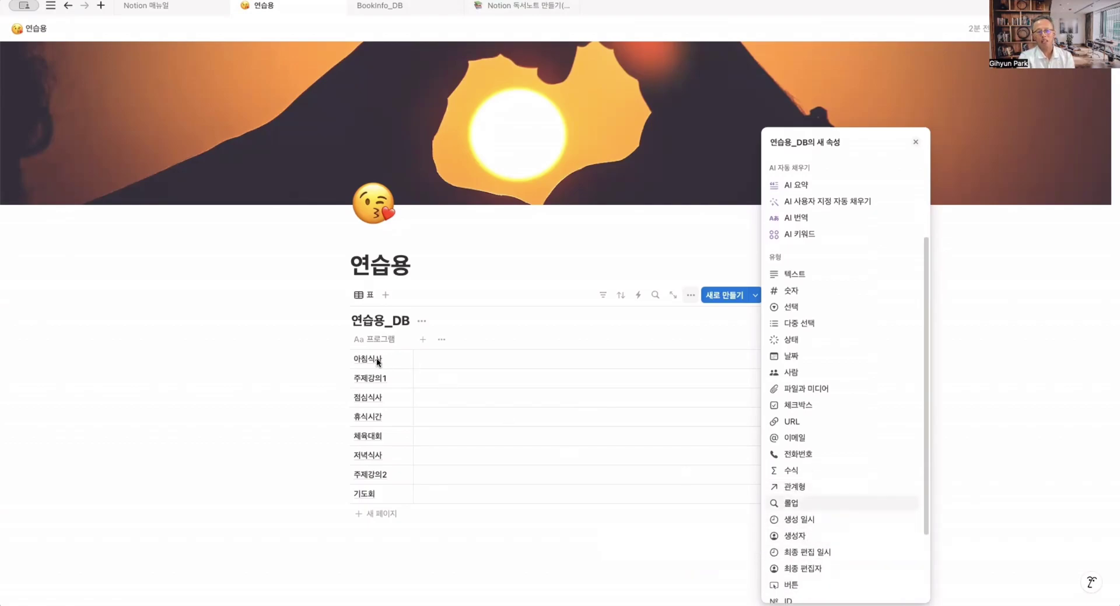
left_click(786, 519)
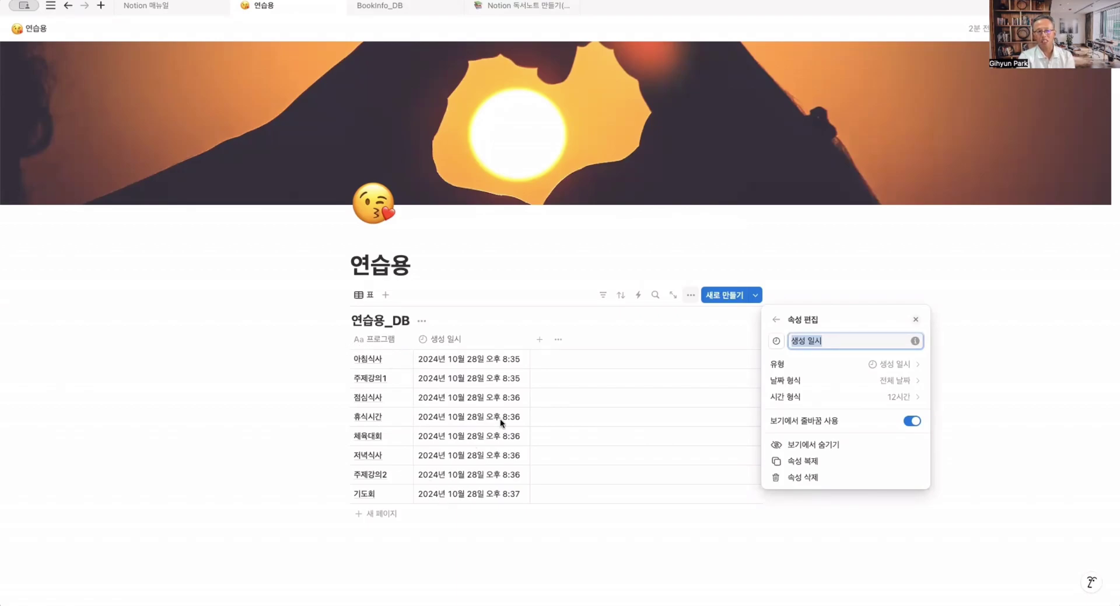
left_click(543, 348)
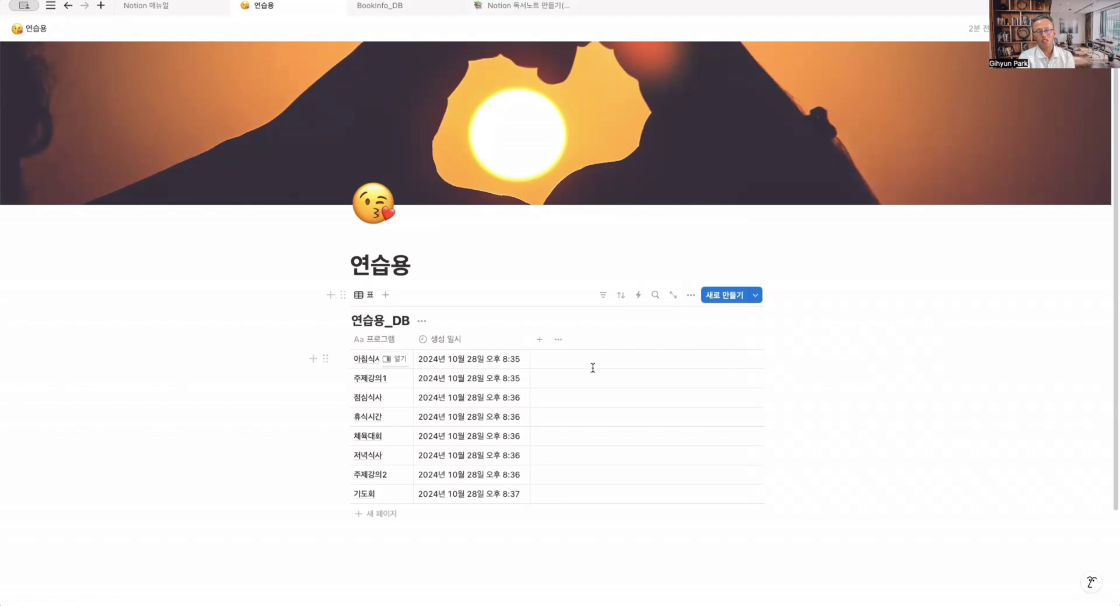
Add a 최종 편집 일시 property to the 연습용_DB table
left_click(538, 340)
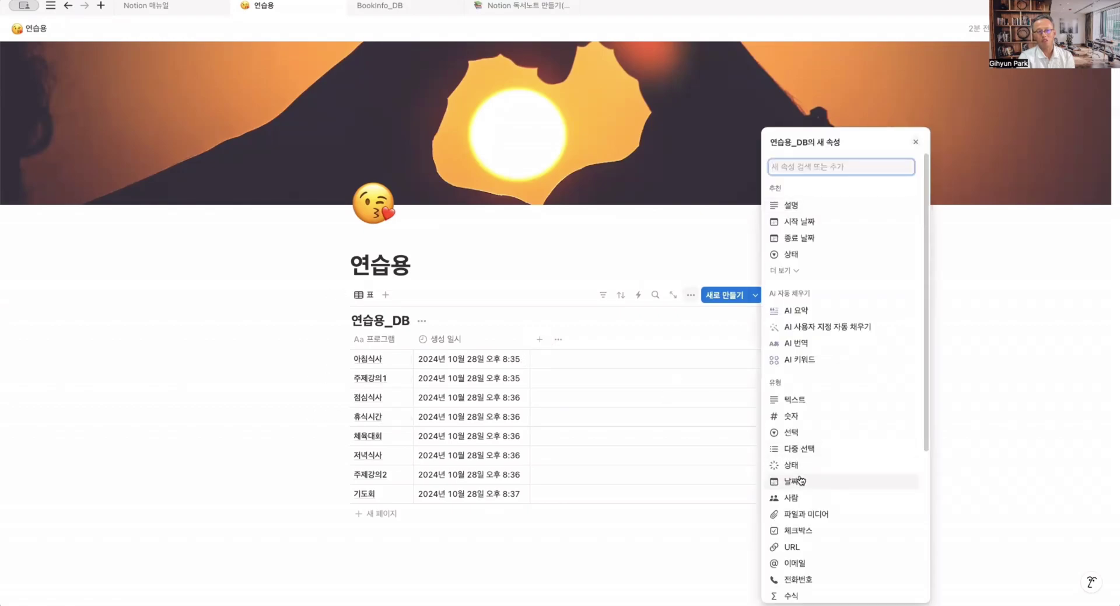
scroll(808, 480, "down", 3)
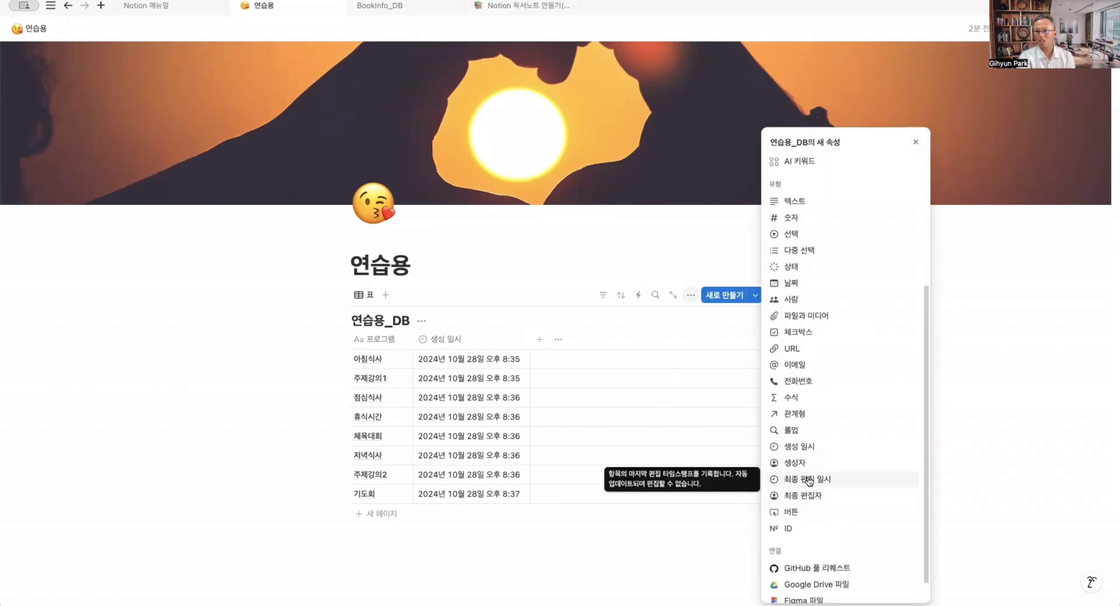
left_click(809, 479)
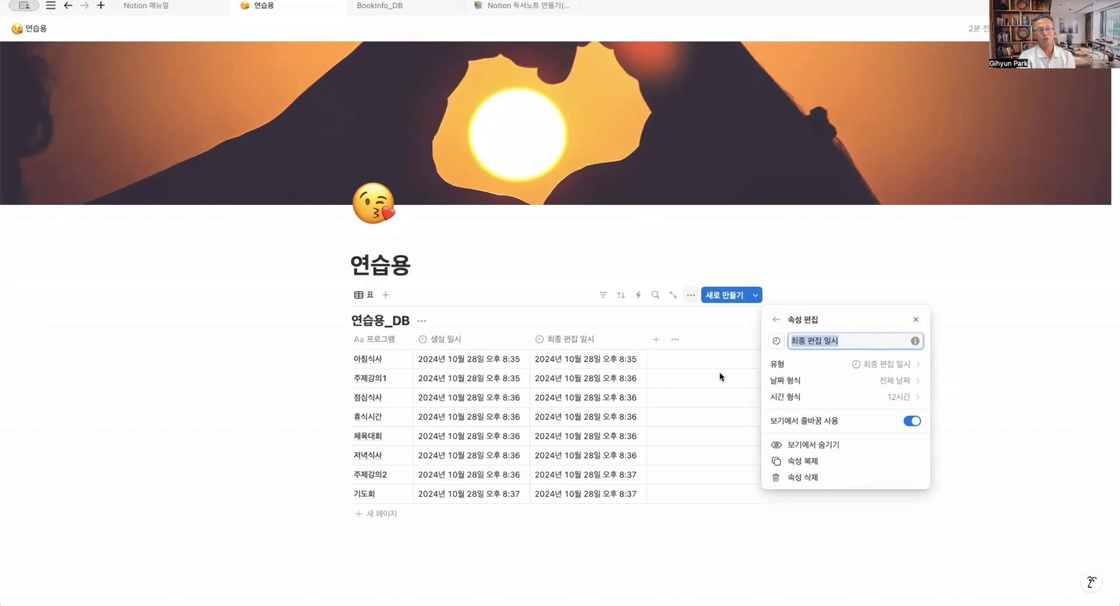
left_click(656, 339)
Add the 생성자 and 최종 편집자 properties to the 연습용_DB table
left_click(656, 339)
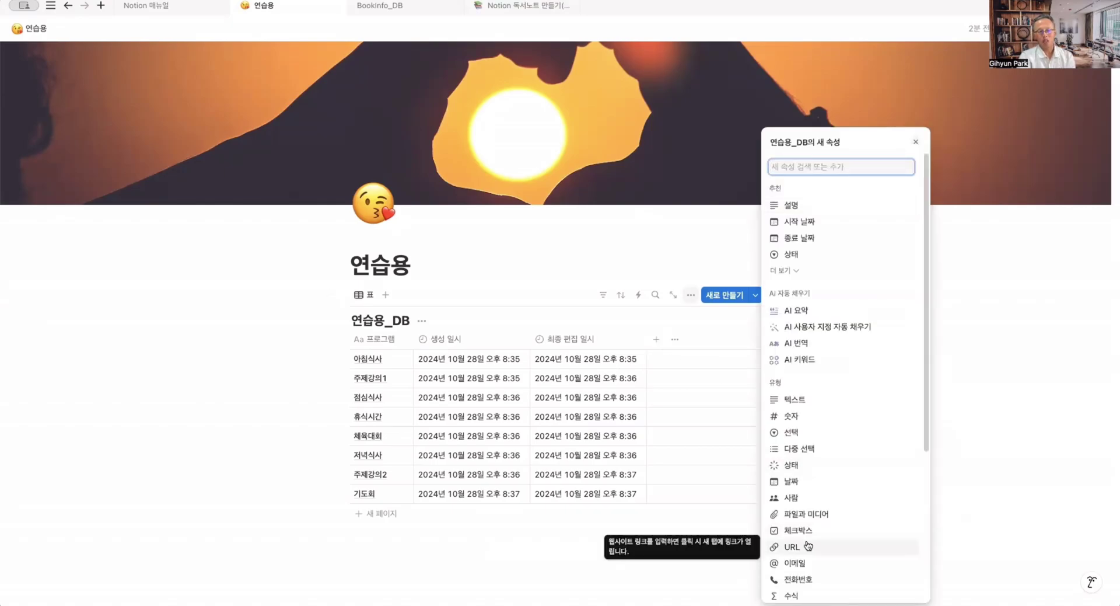
scroll(808, 546, "down", 3)
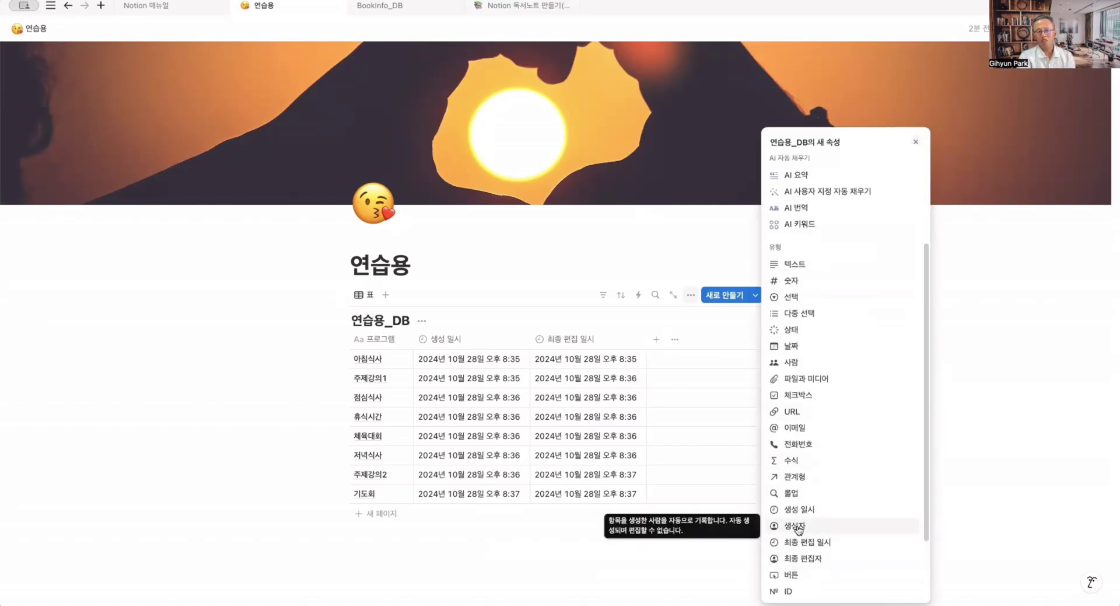
left_click(794, 526)
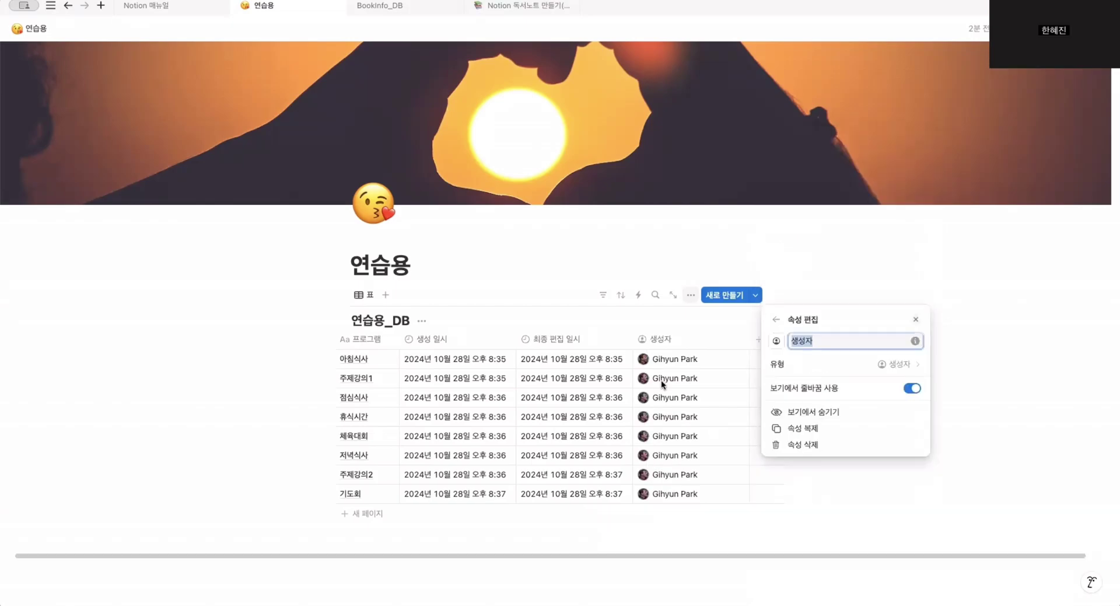
left_click(747, 334)
left_click(757, 338)
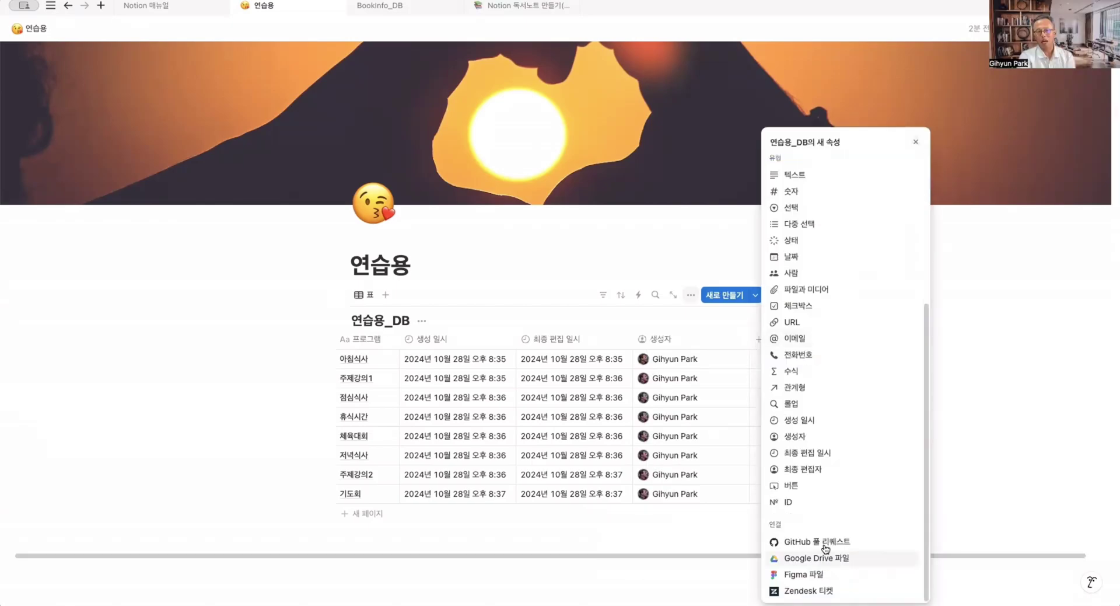
left_click(802, 469)
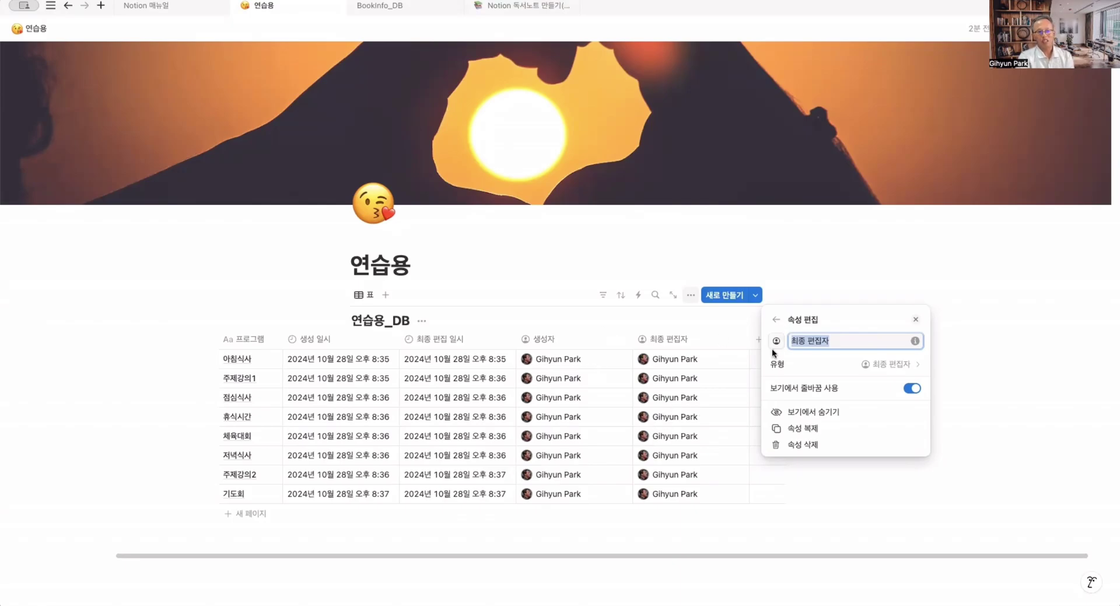
left_click(757, 342)
Add an ID property to 연습용_DB without a prefix, and browse the remaining property types
left_click(757, 338)
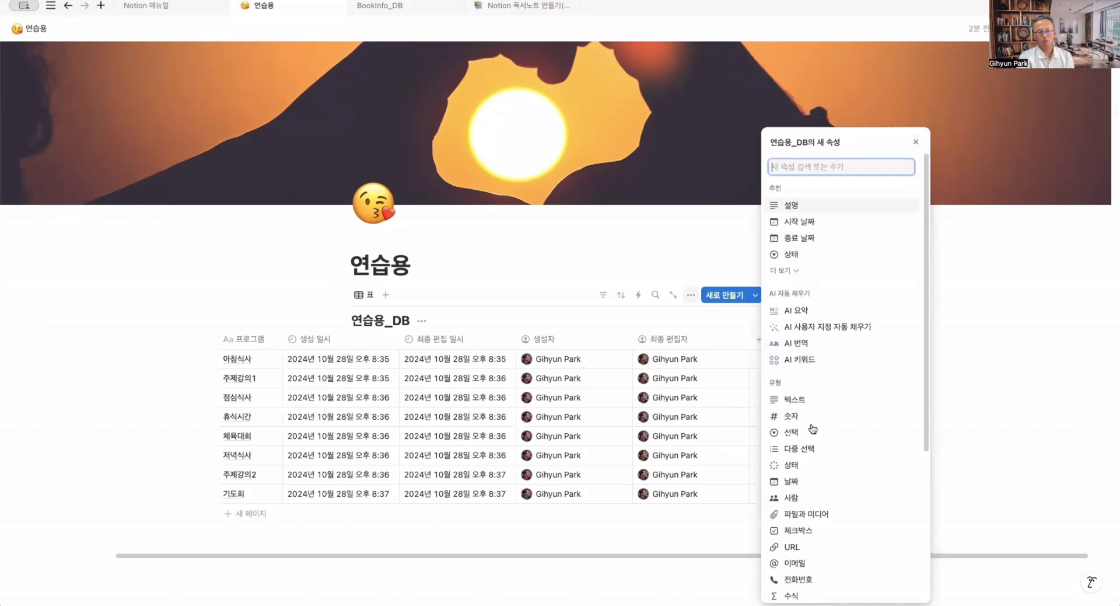
scroll(815, 445, "down", 1)
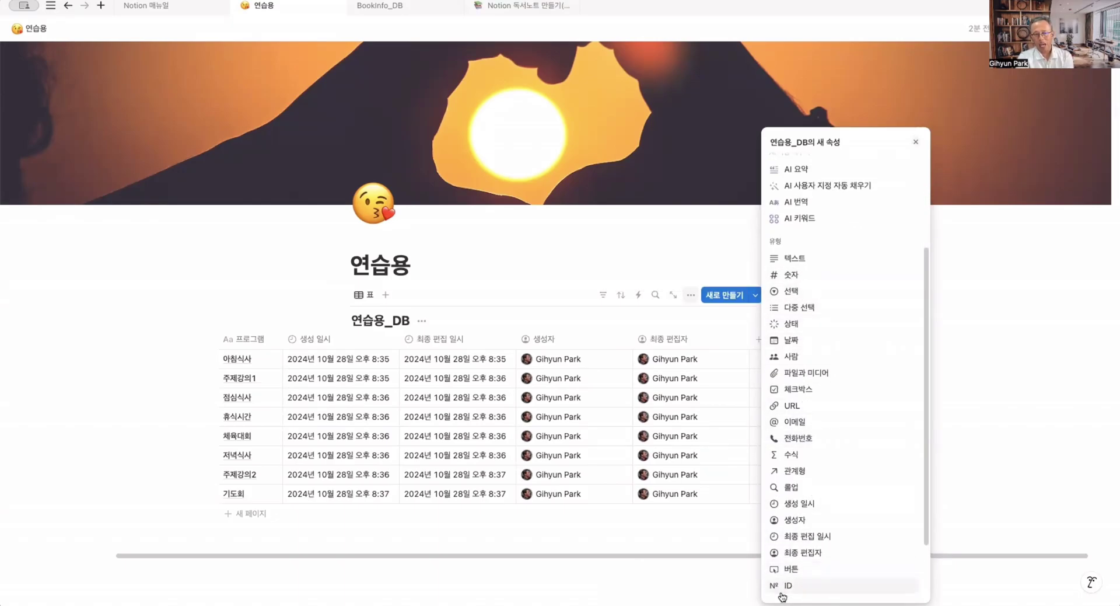
scroll(787, 589, "down", 1)
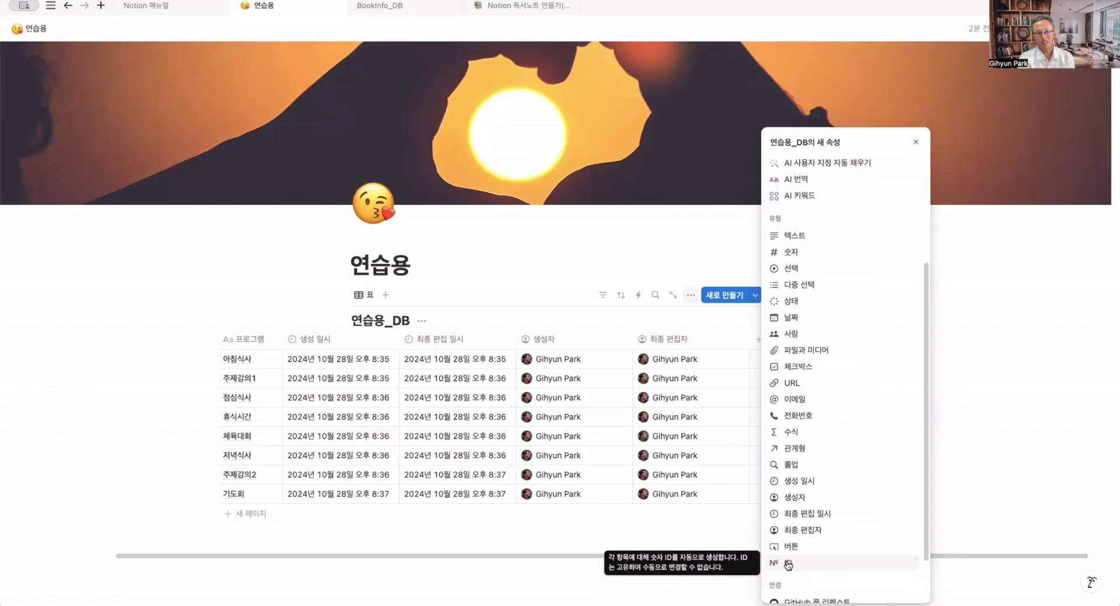
left_click(786, 563)
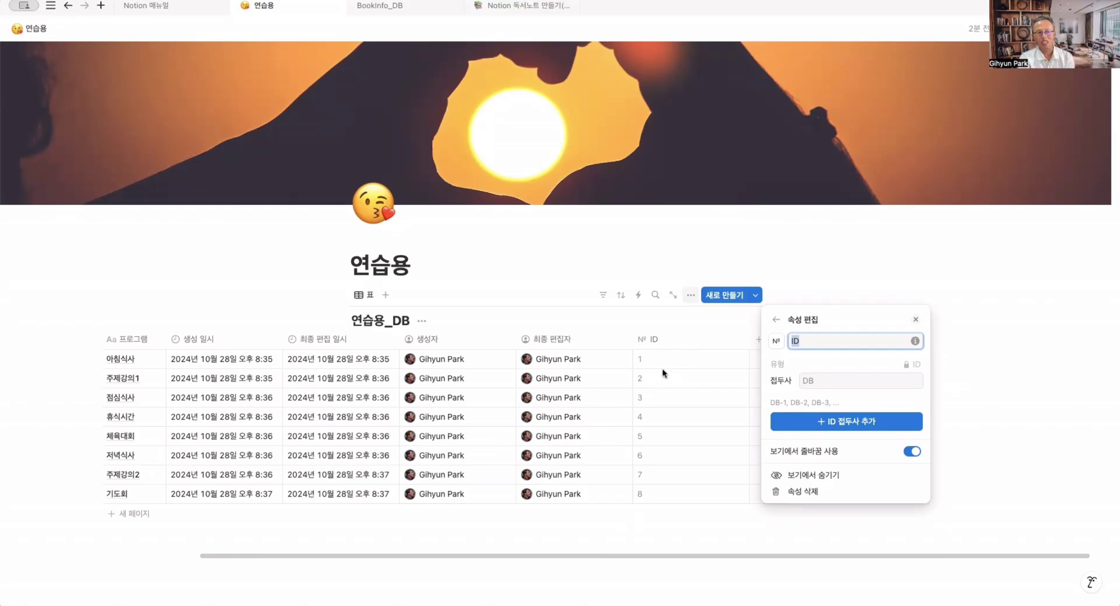
left_click(648, 449)
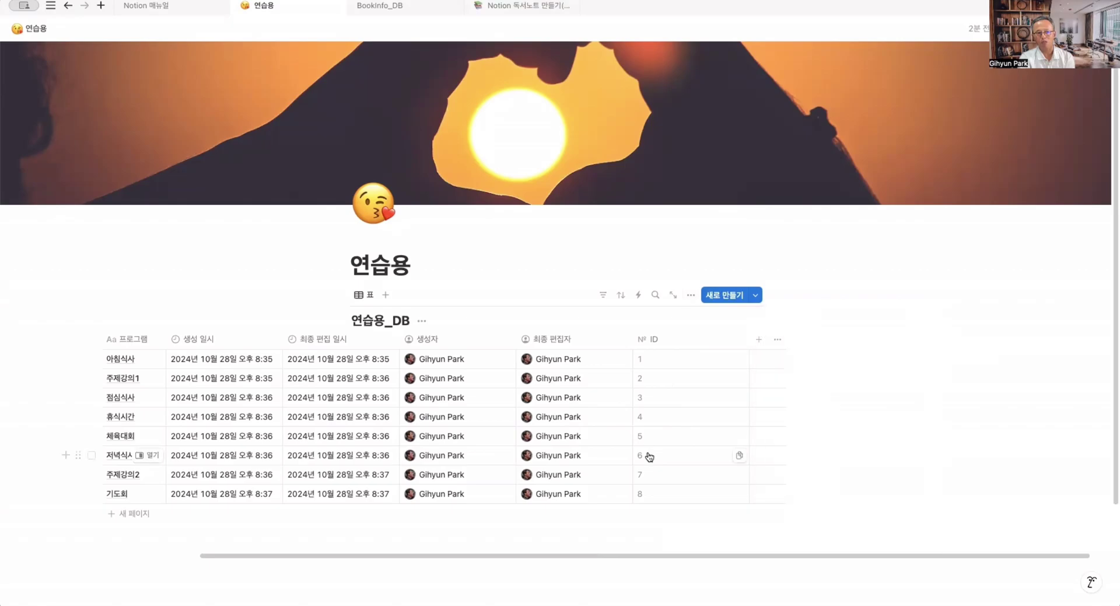
left_click(648, 455)
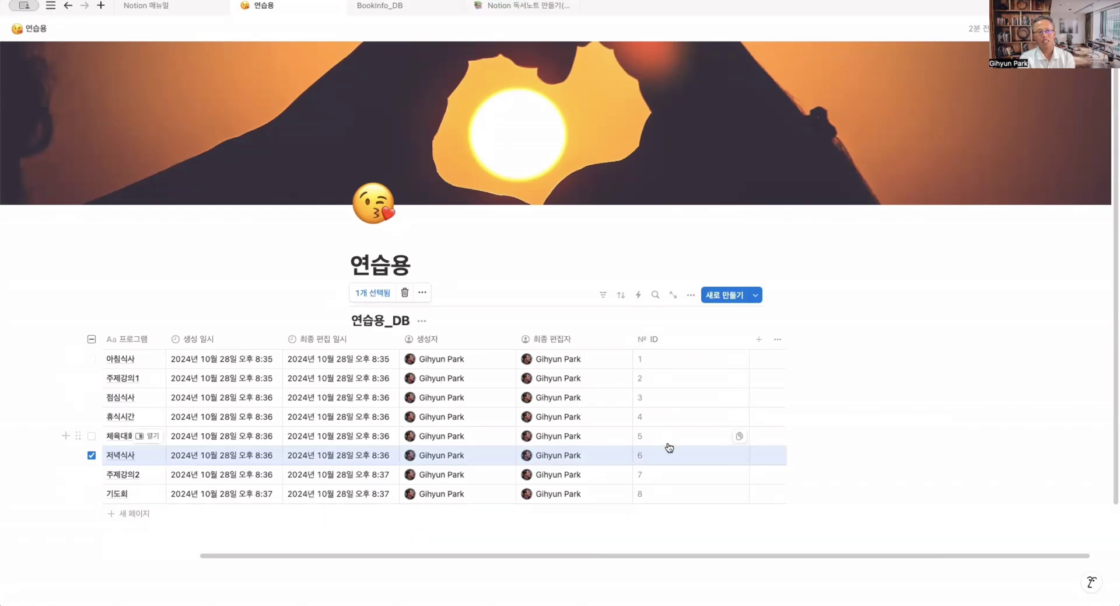
left_click(758, 340)
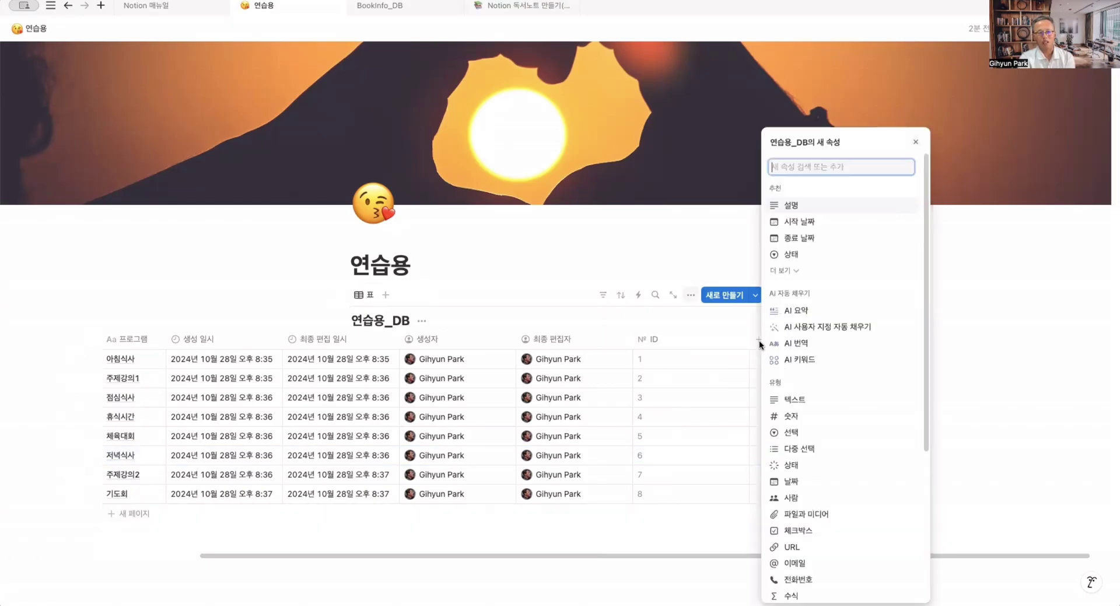
scroll(822, 255, "down", 5)
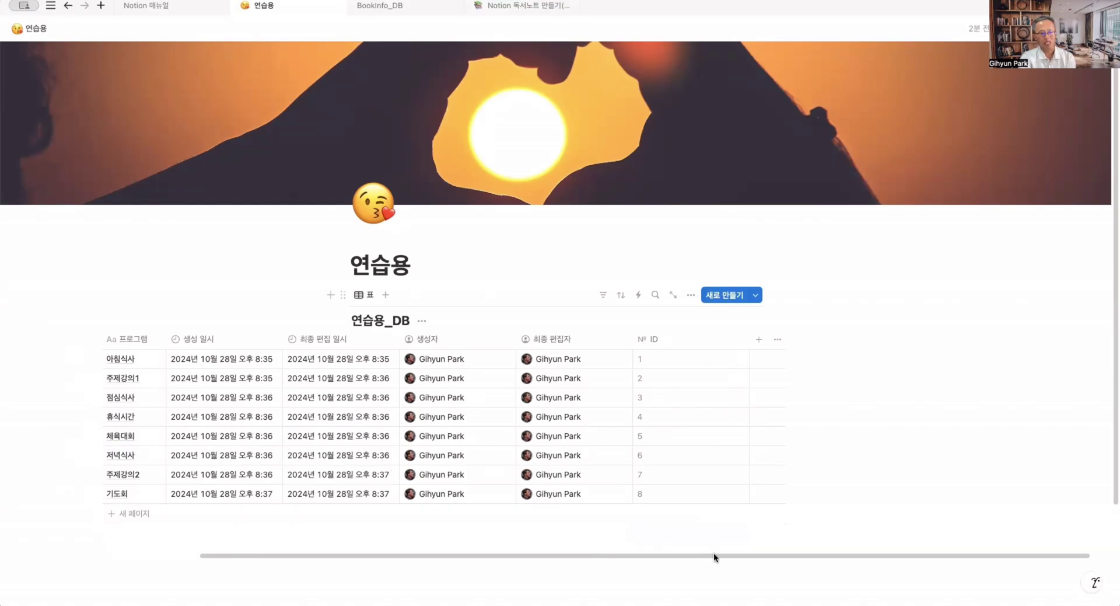
Set the 연습용 page to full width (전체 너비) to fit all columns of the table
left_click_drag(647, 554, 173, 545)
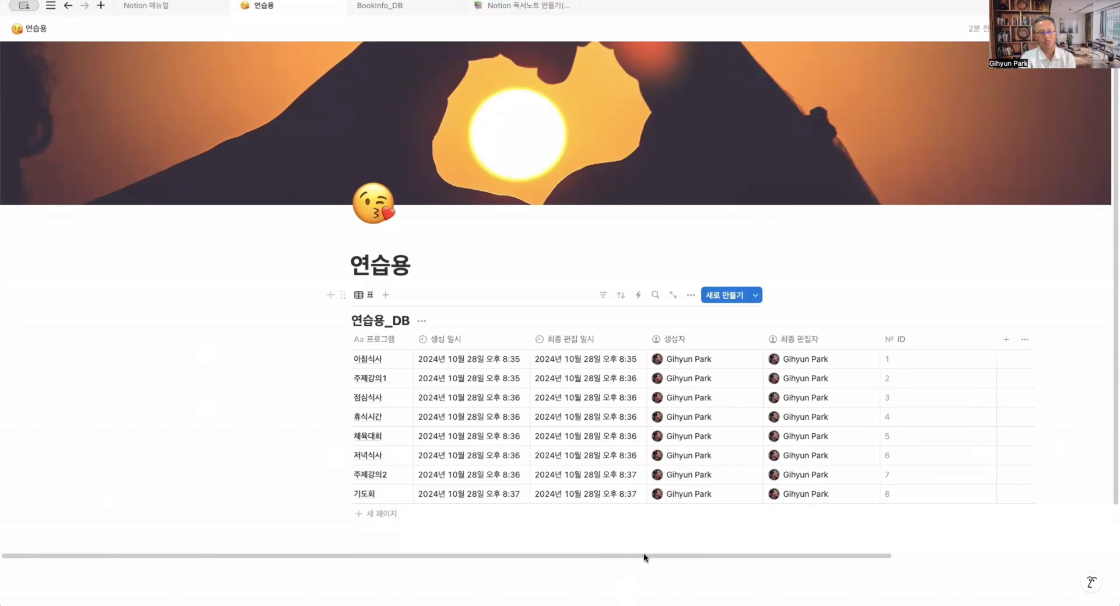
left_click_drag(644, 557, 900, 555)
left_click(1104, 28)
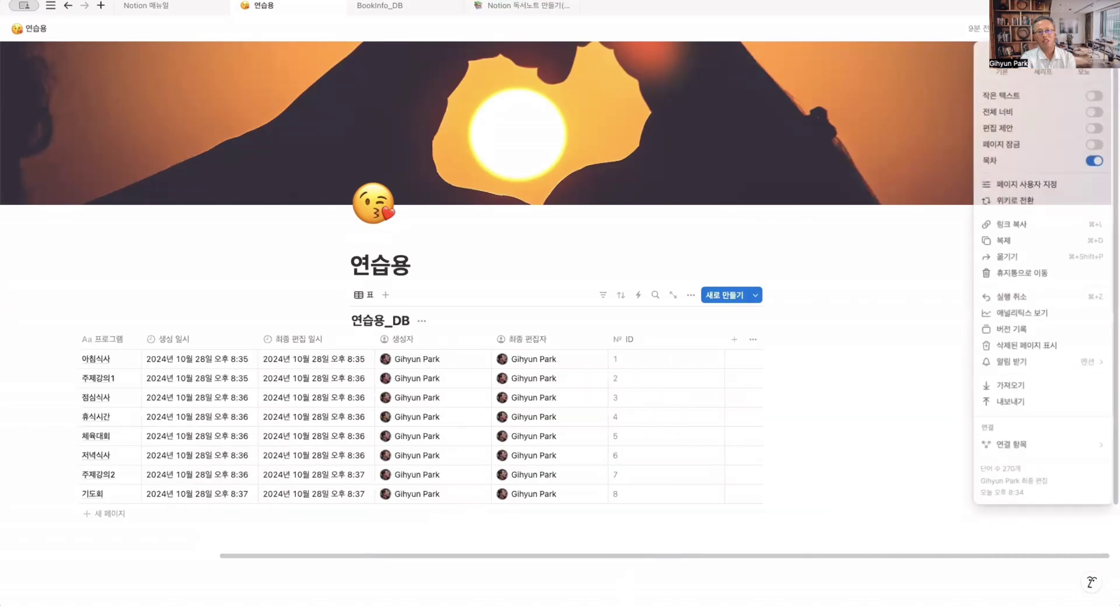
left_click(1093, 113)
left_click(739, 528)
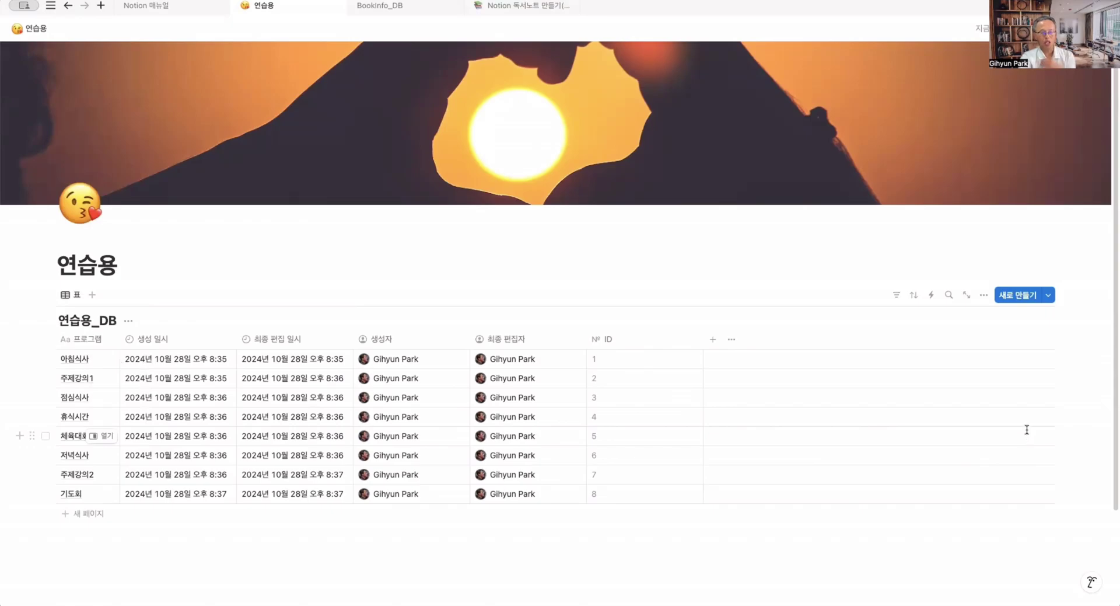
Return to the Notion 독서노트 만들기(공유용) page and open 2강. Notion 데이터베이스 활용법 as a full page
left_click(520, 6)
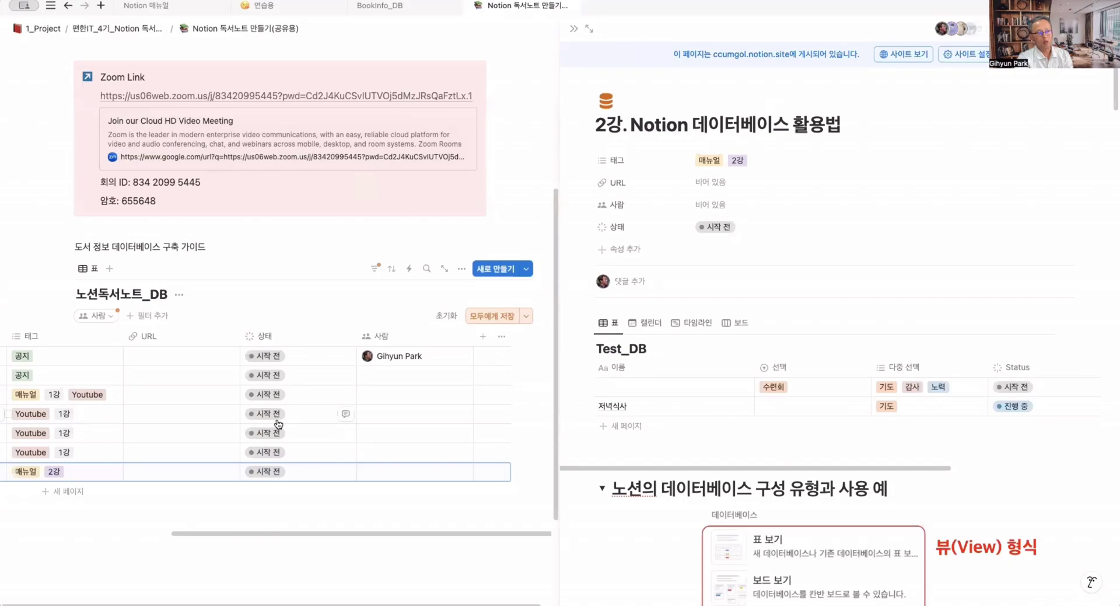
scroll(166, 471, "left", 5)
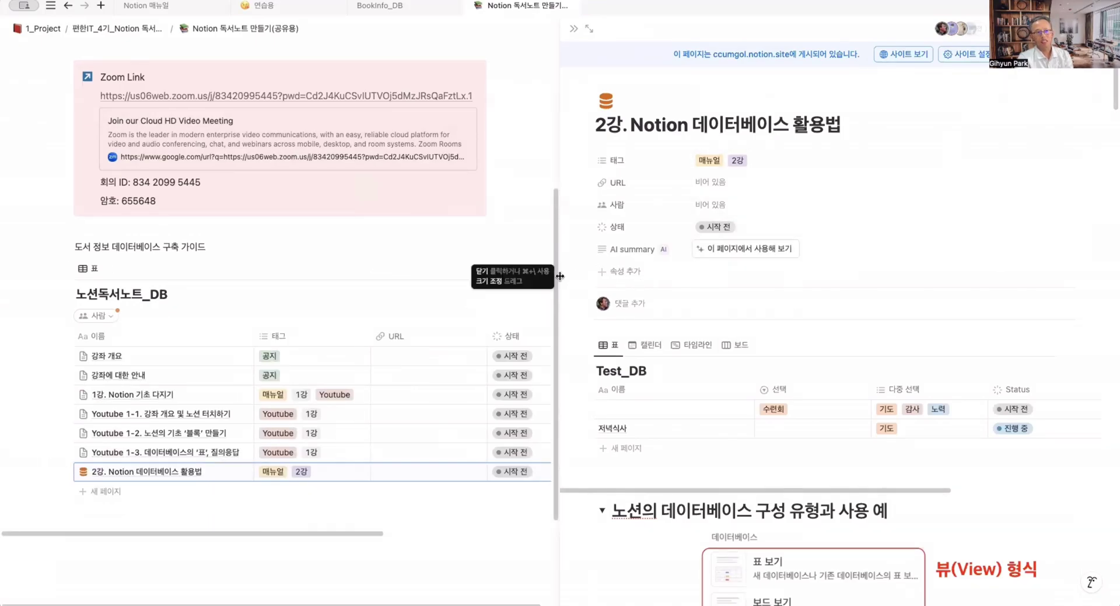
left_click_drag(559, 273, 315, 255)
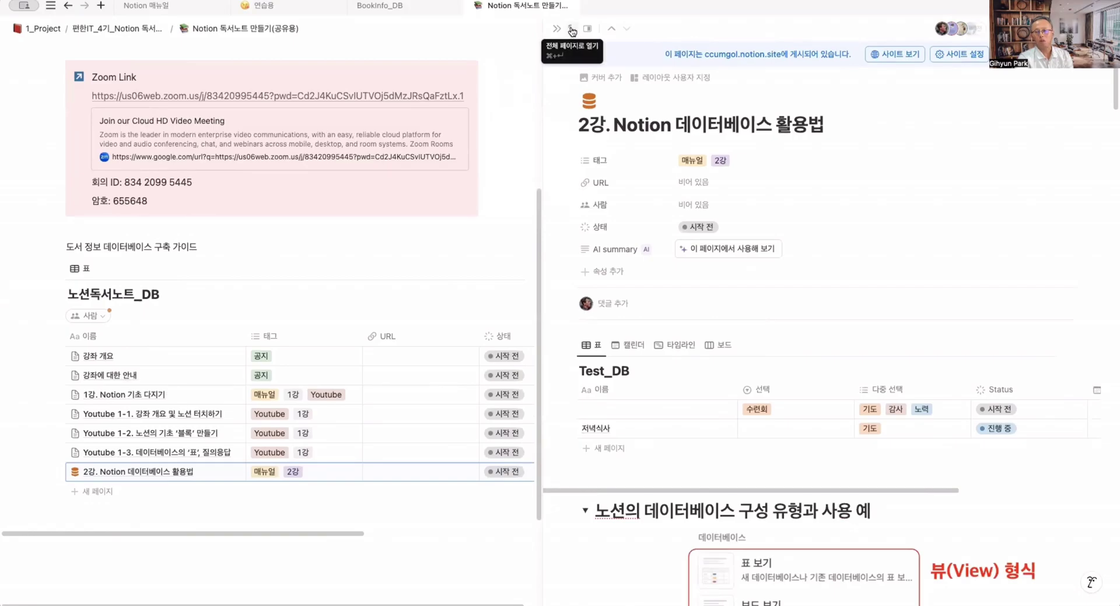
left_click(571, 29)
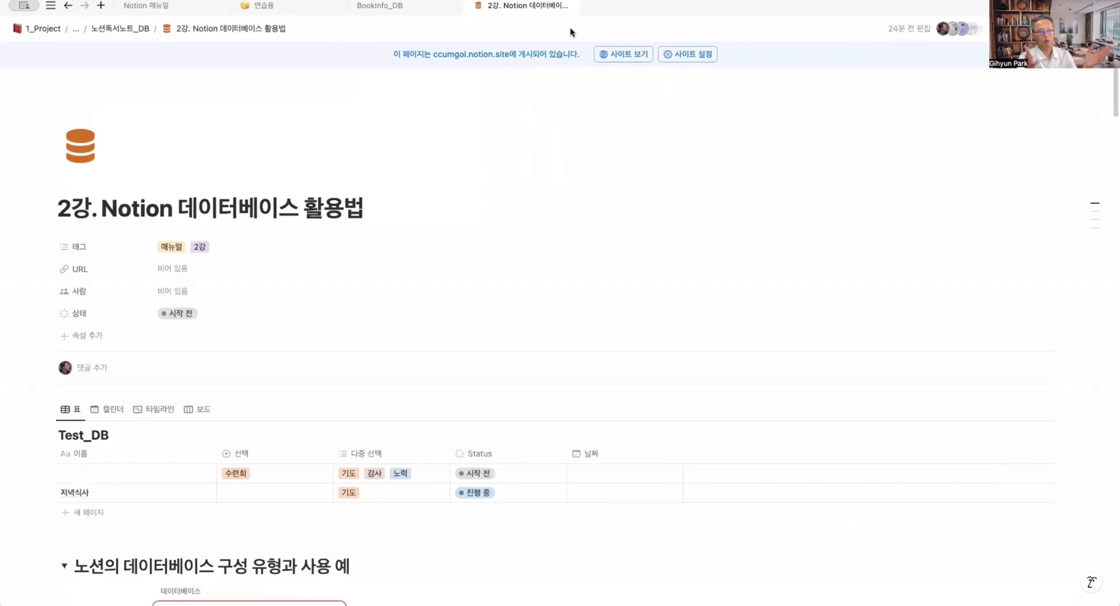
Examine the database view types (뷰 형식) under 노션의 데이터베이스 구성 유형과 사용 예
scroll(685, 321, "down", 5)
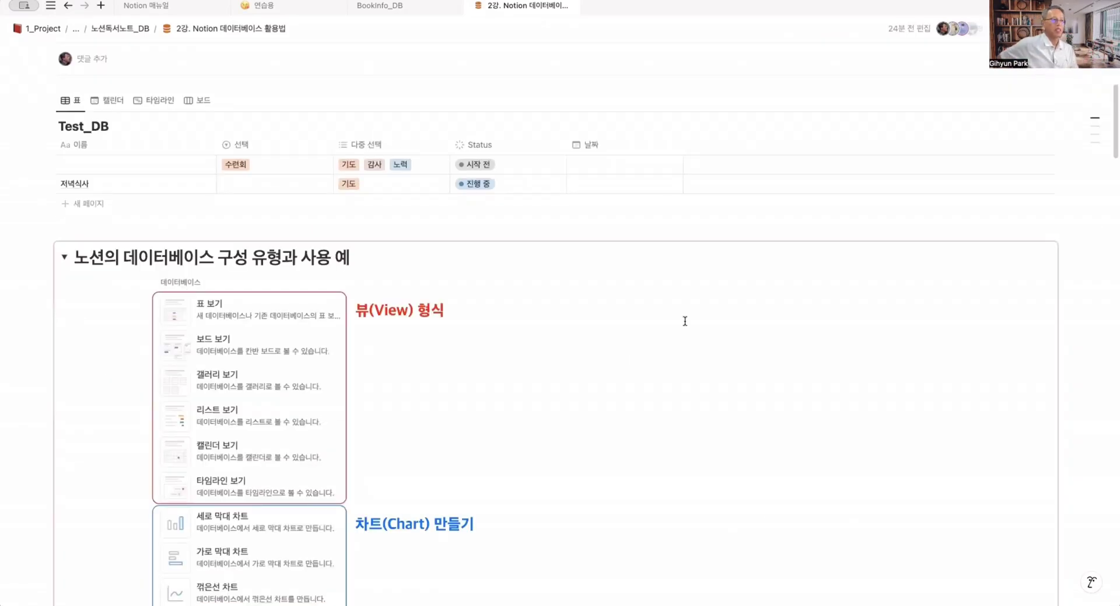
scroll(598, 332, "down", 2)
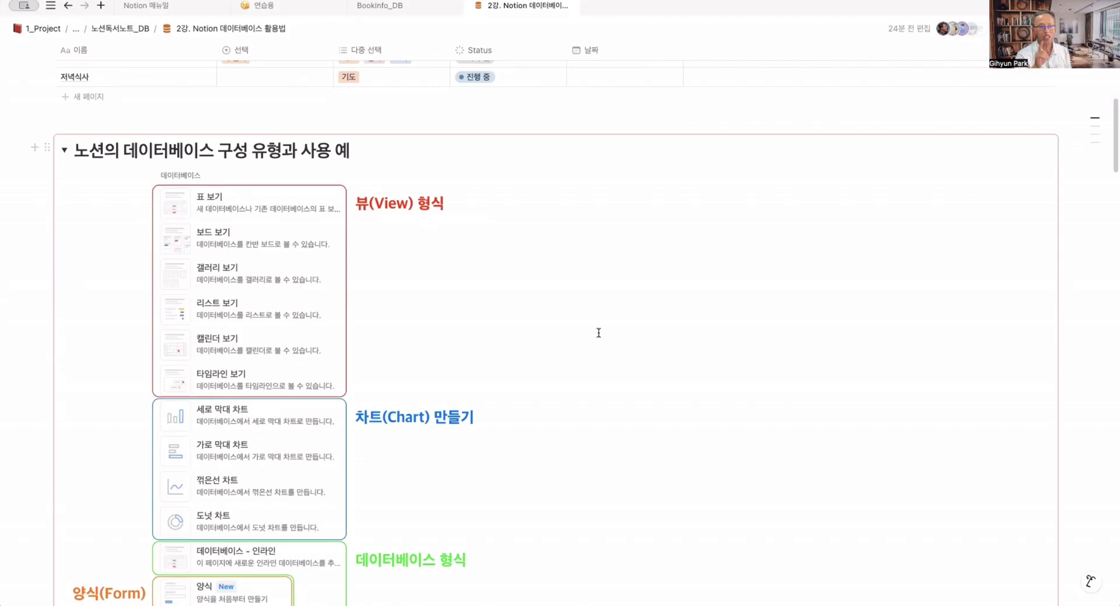
scroll(598, 333, "down", 1)
scroll(580, 317, "down", 2)
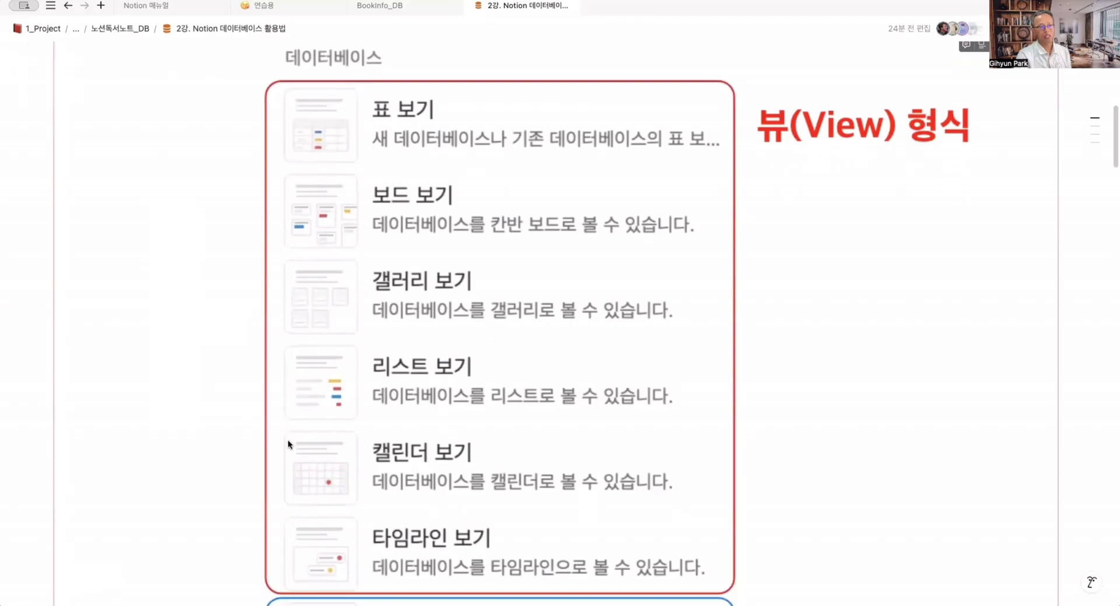
scroll(566, 159, "up", 1)
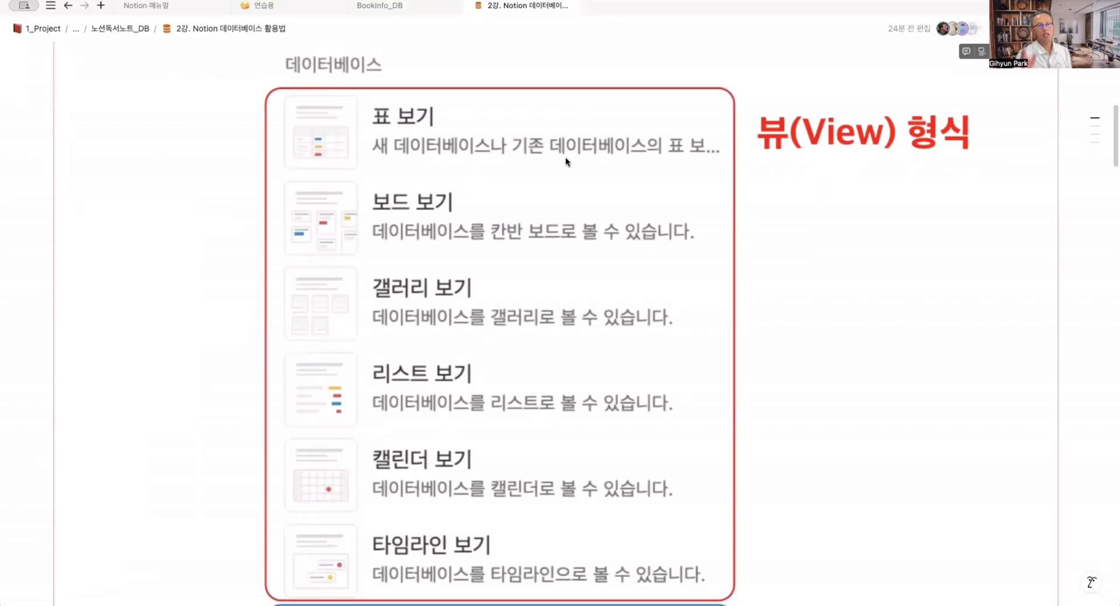